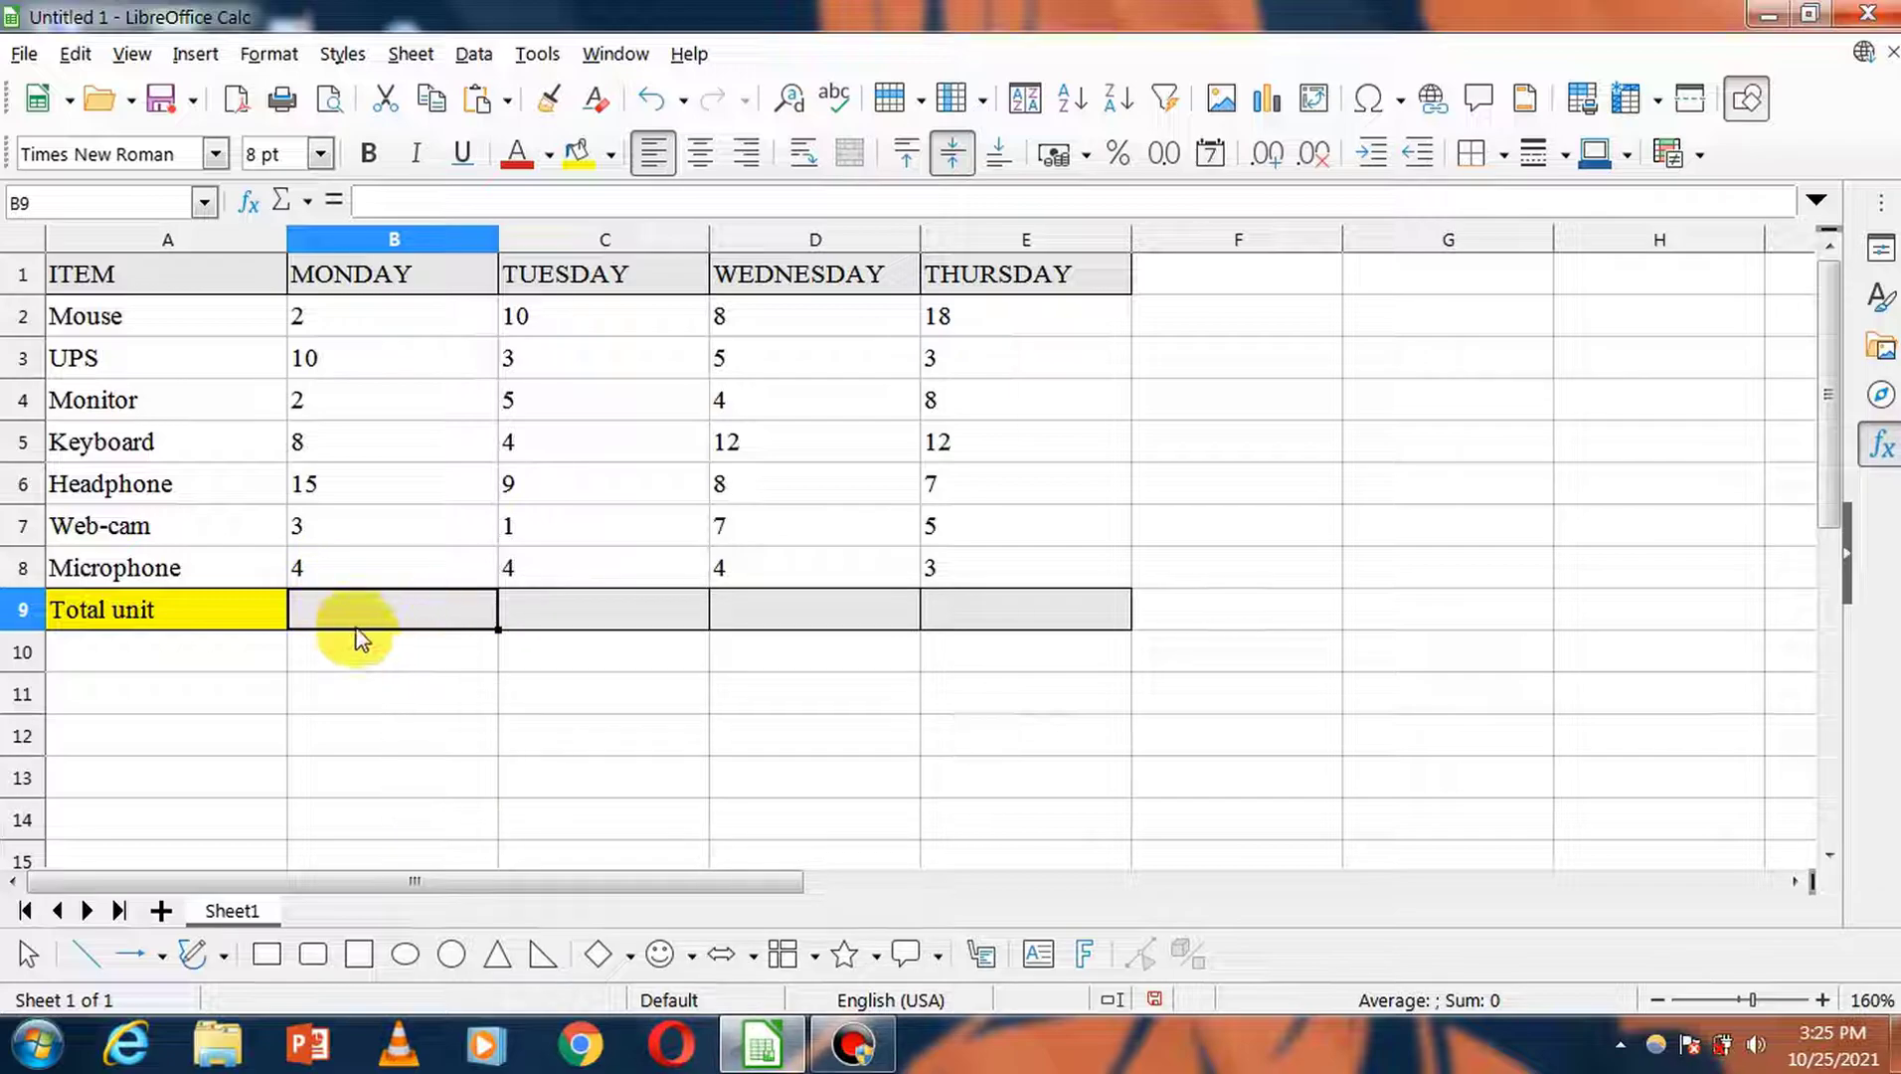
Step: Use AutoSum's Sum in B9 to total Monday's items with =SUM(B2:B8), giving 44
click(408, 557)
click(403, 608)
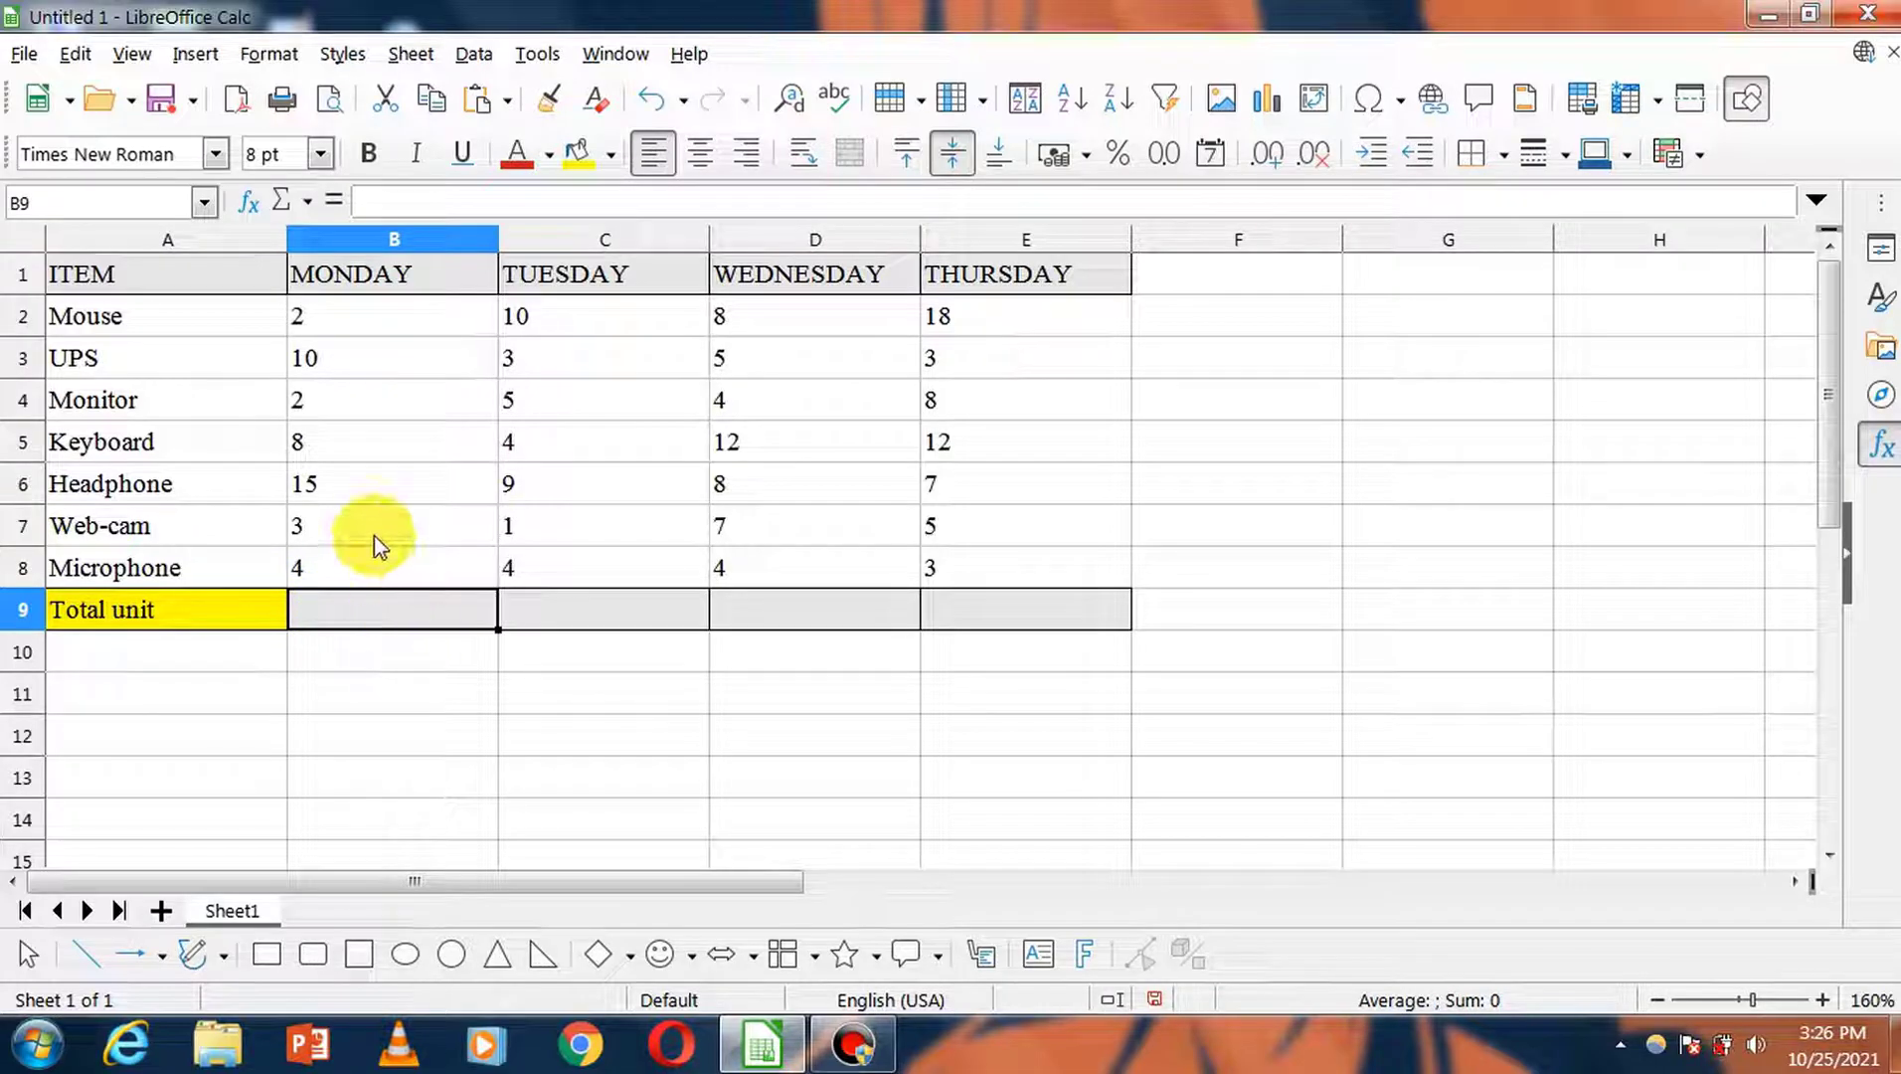
click(306, 204)
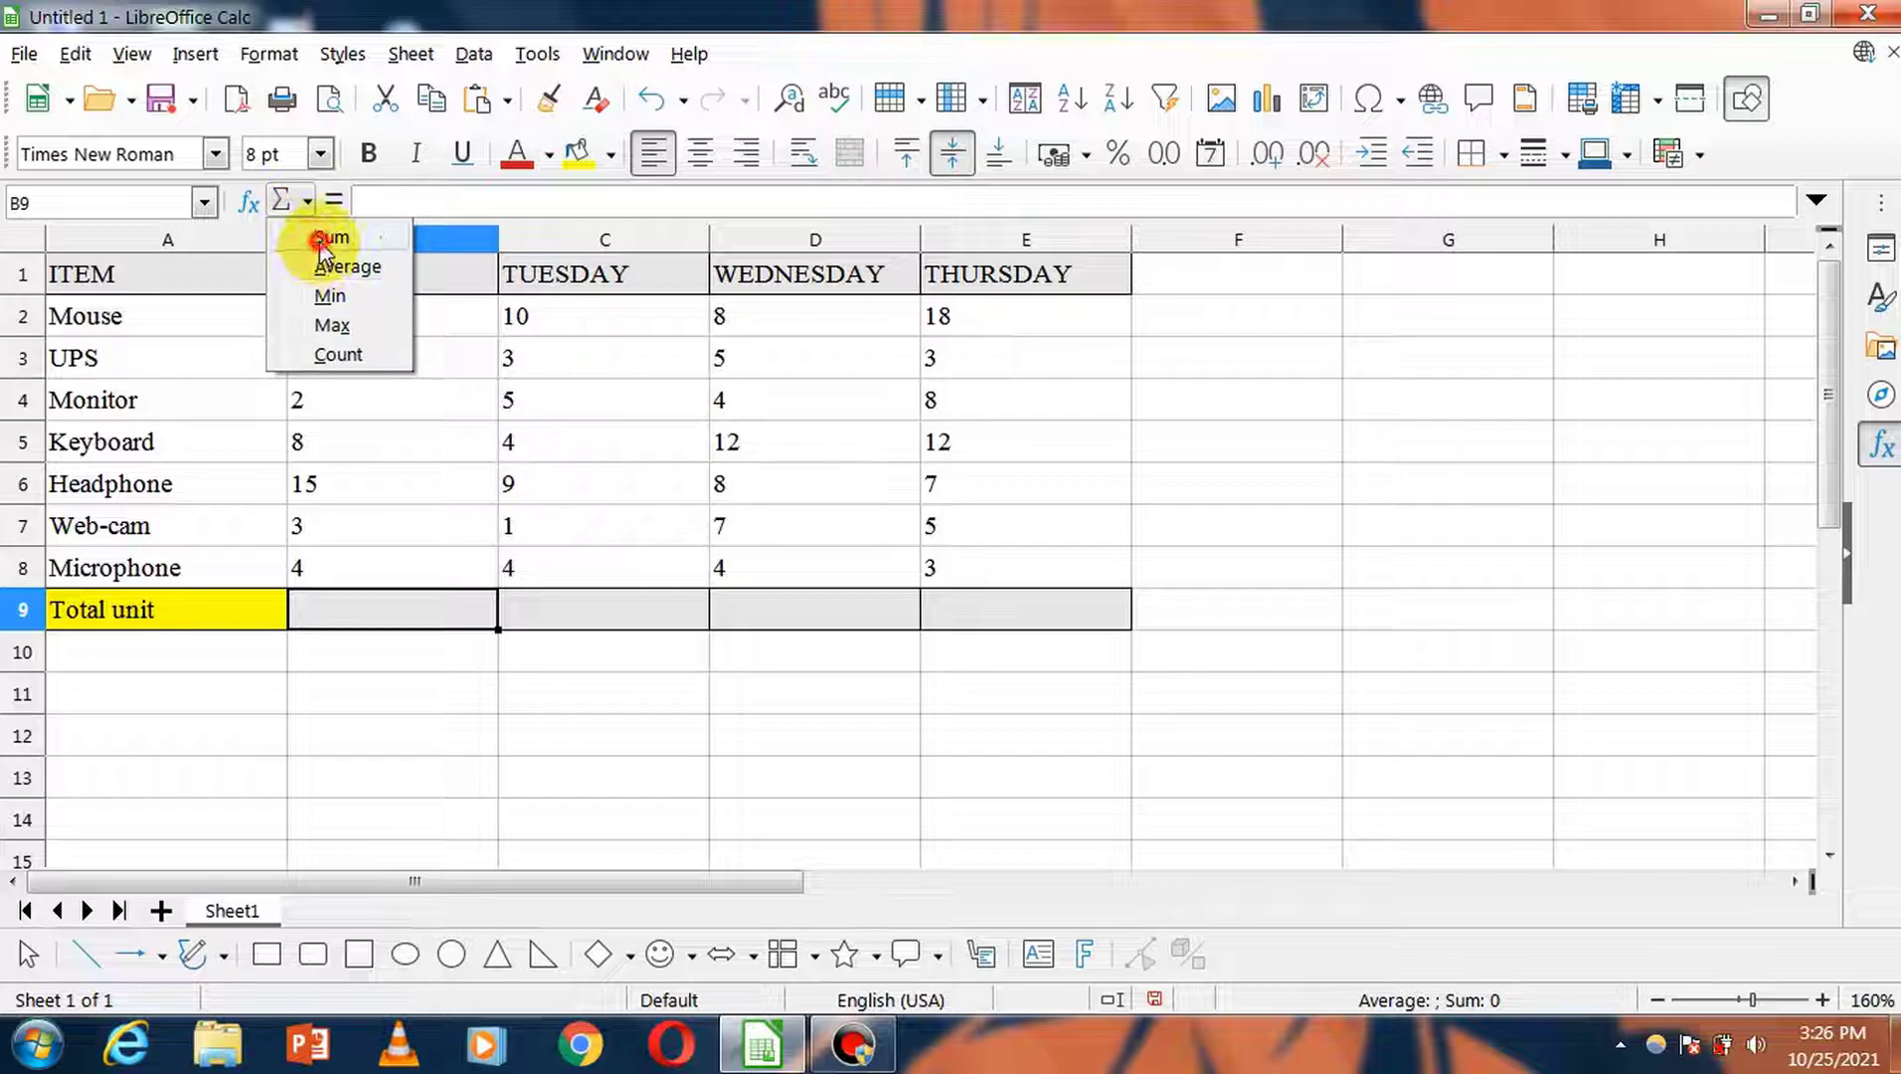
click(319, 238)
key(Return)
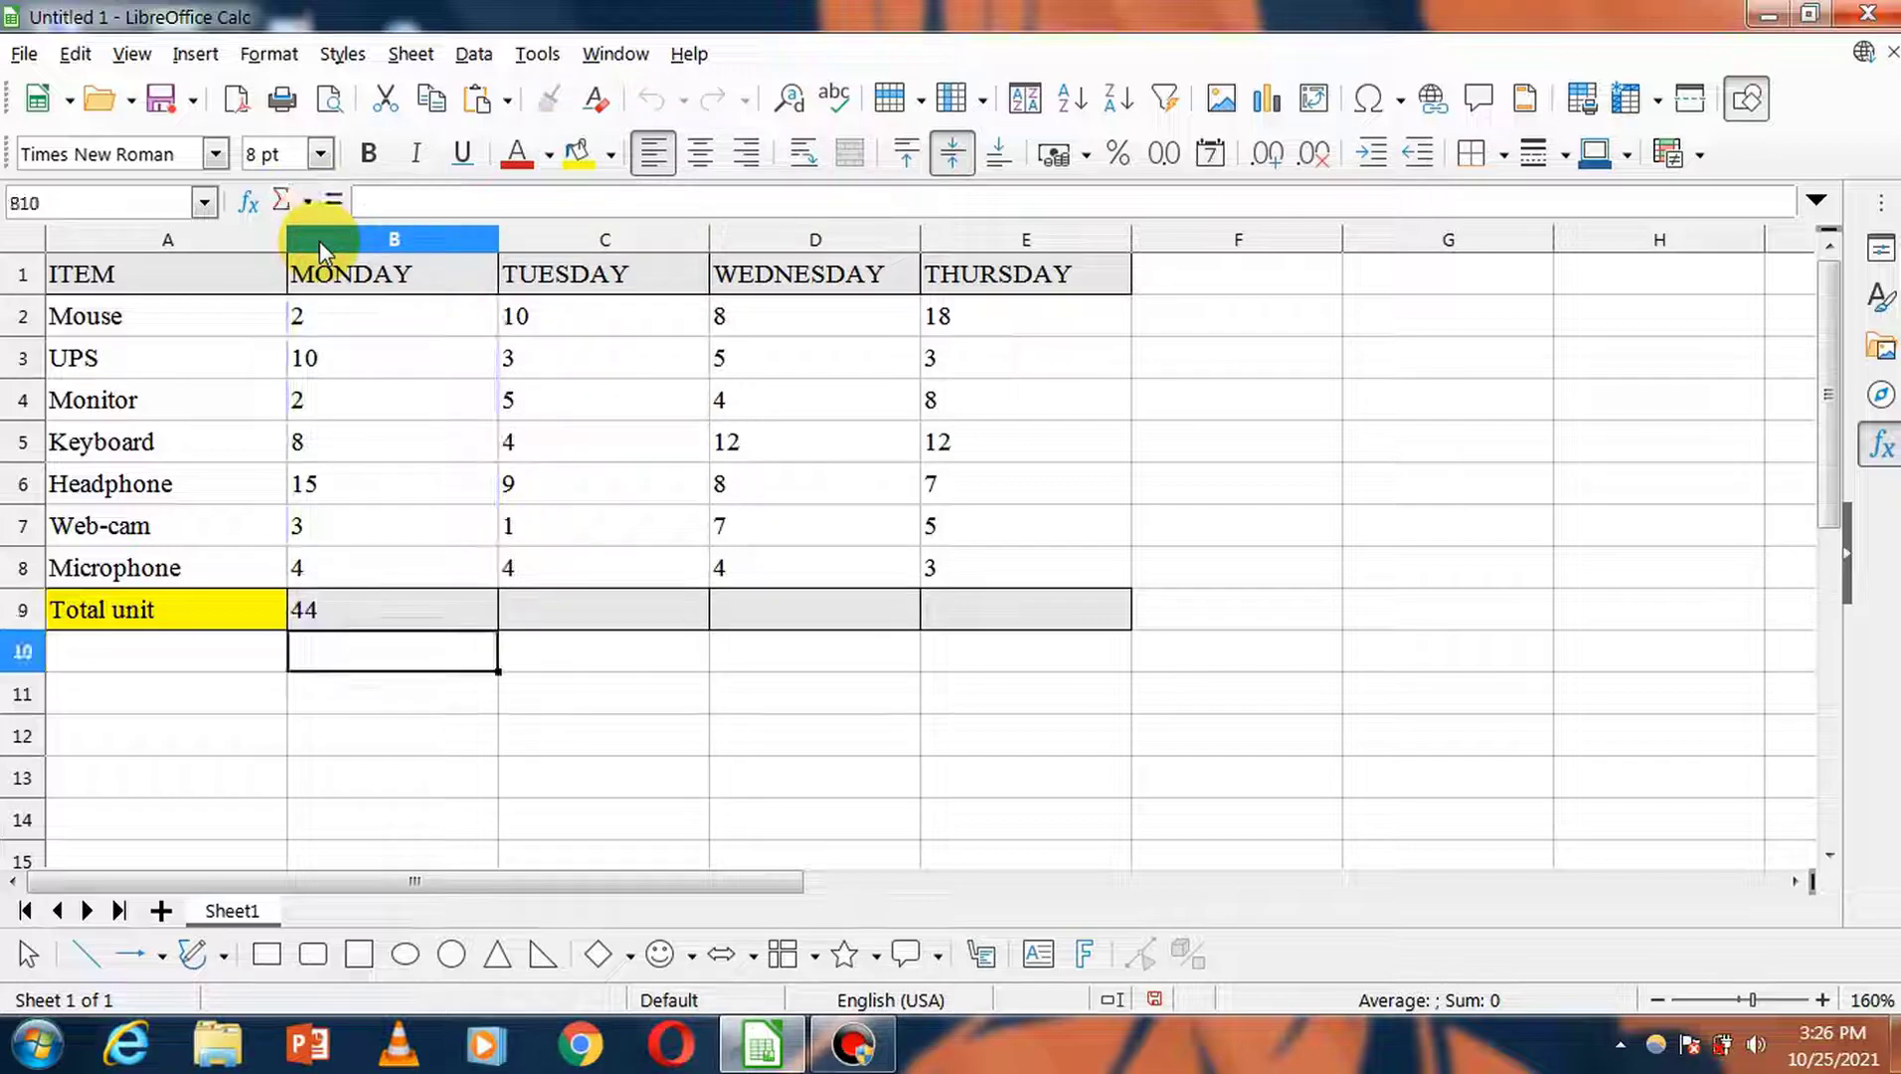
click(324, 608)
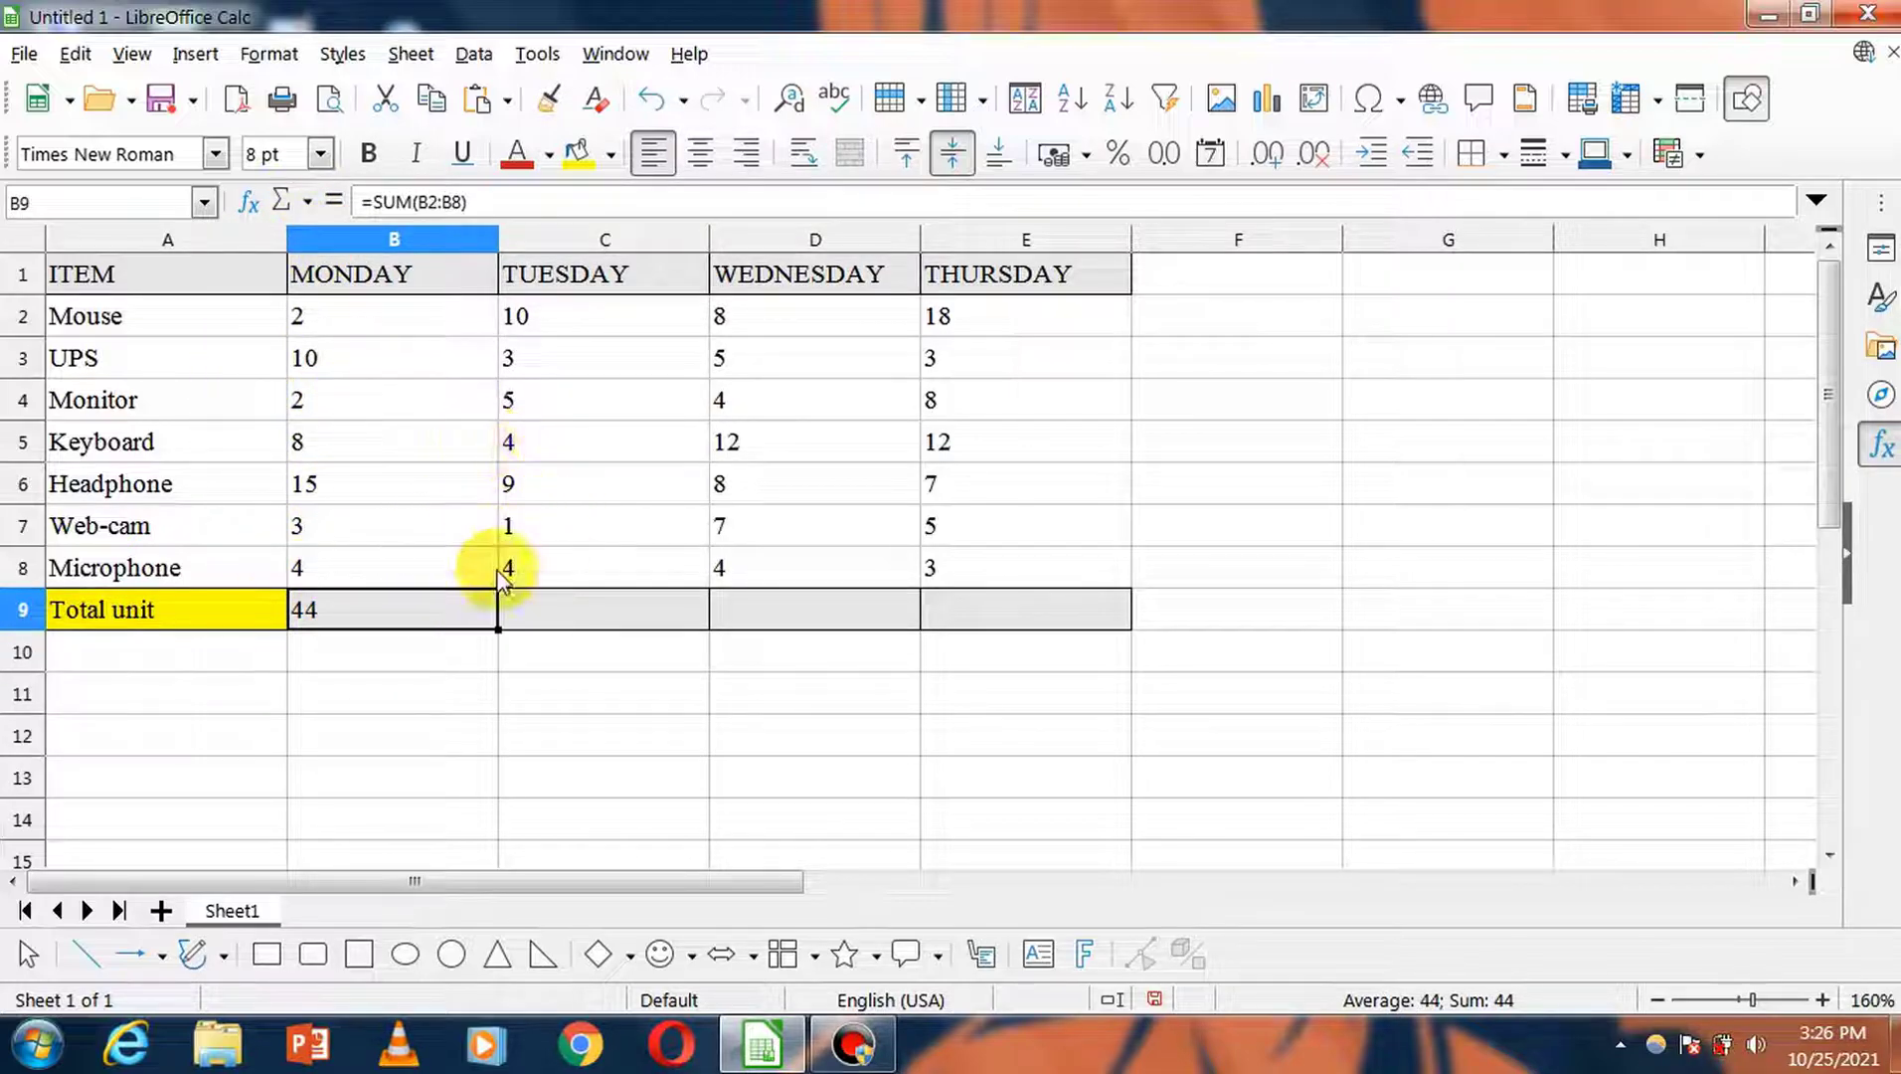
click(600, 609)
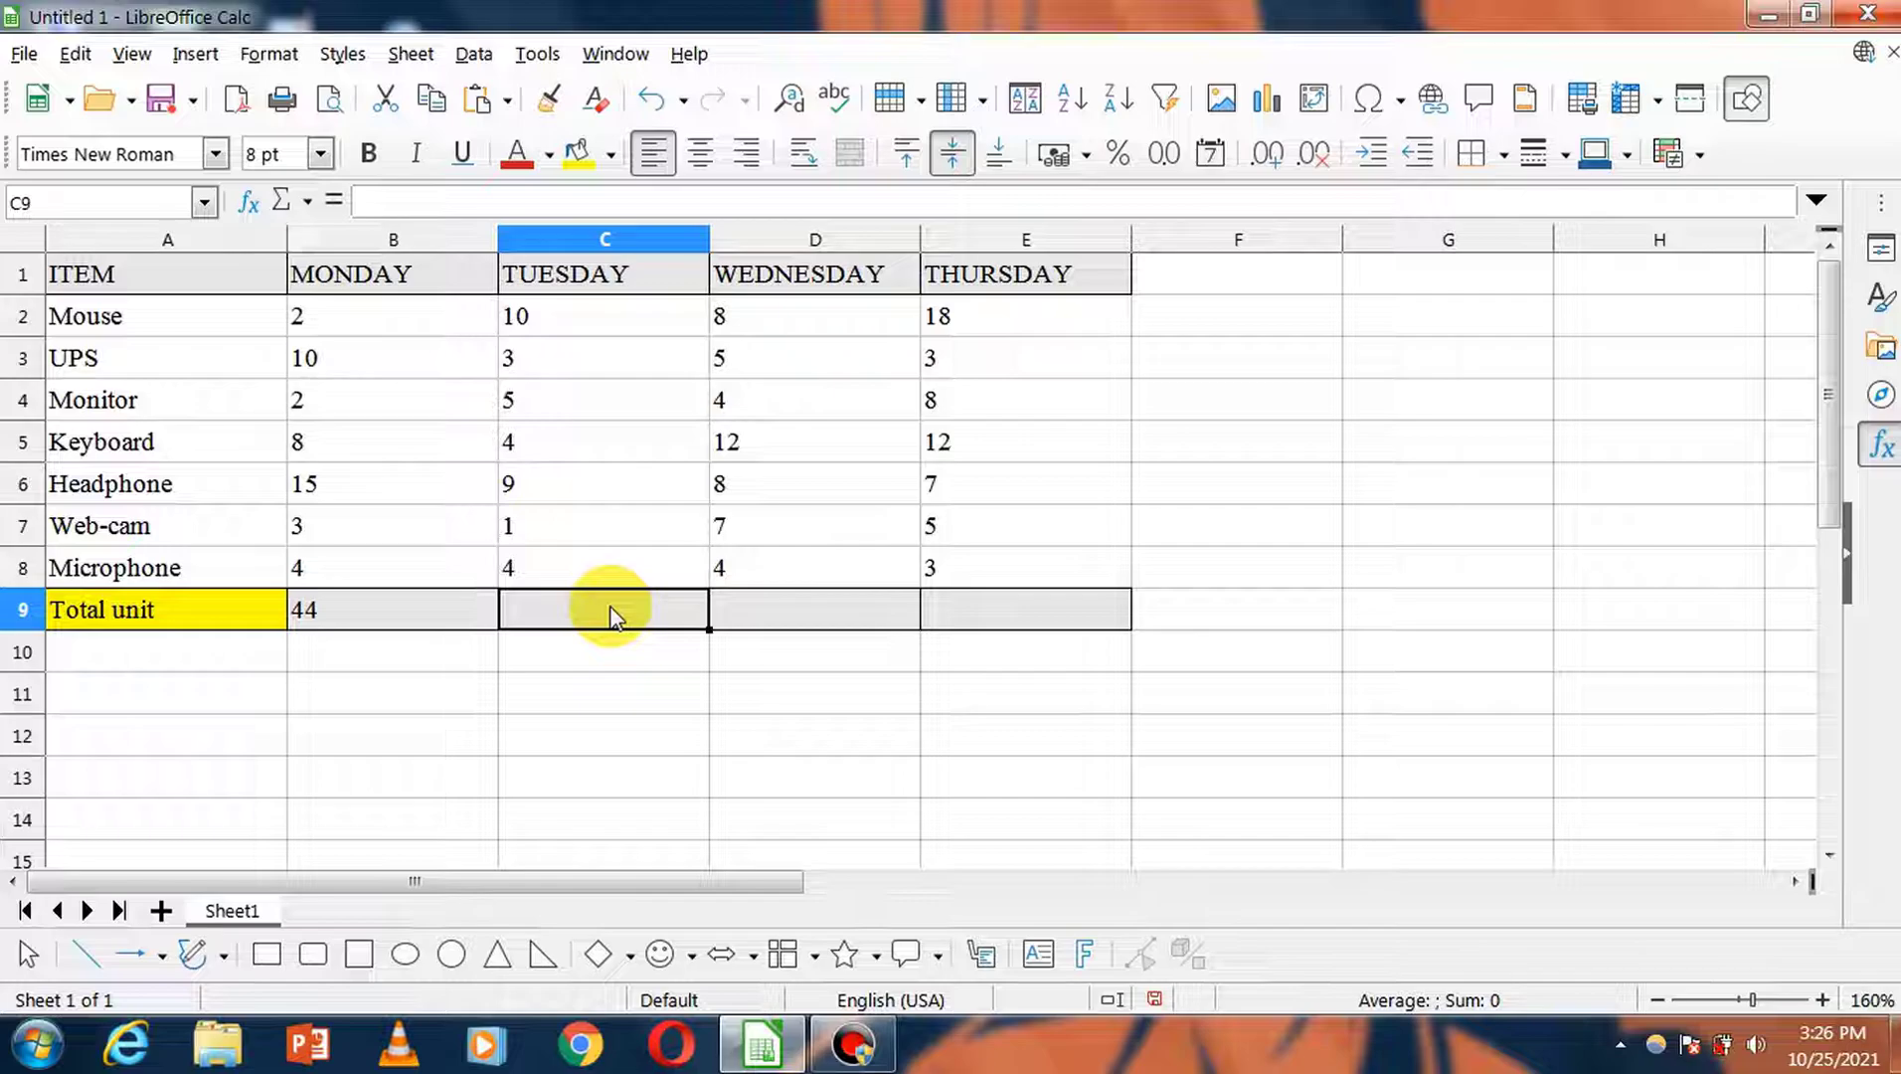
Step: Enter =SUM(C2:C8) in C9 via the SUM autocomplete, so Tuesday totals 36
text(=)
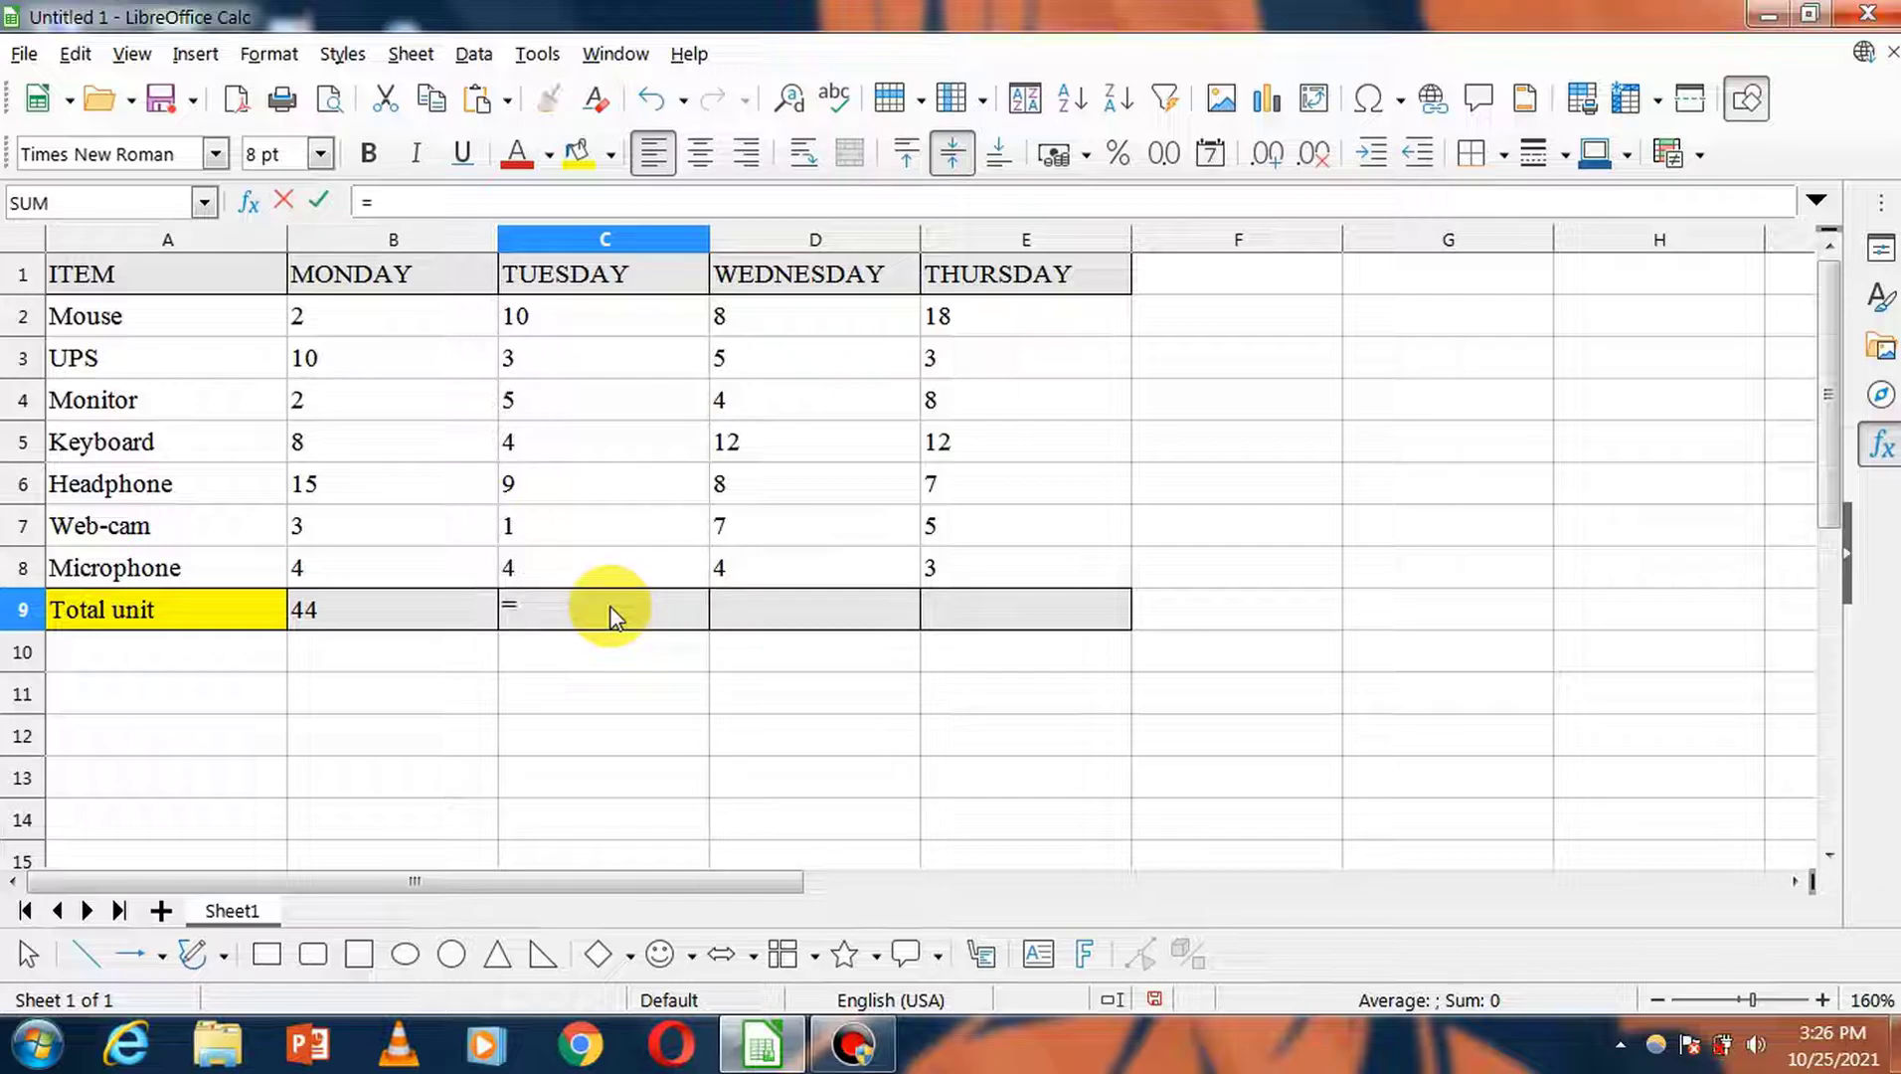
text(sum)
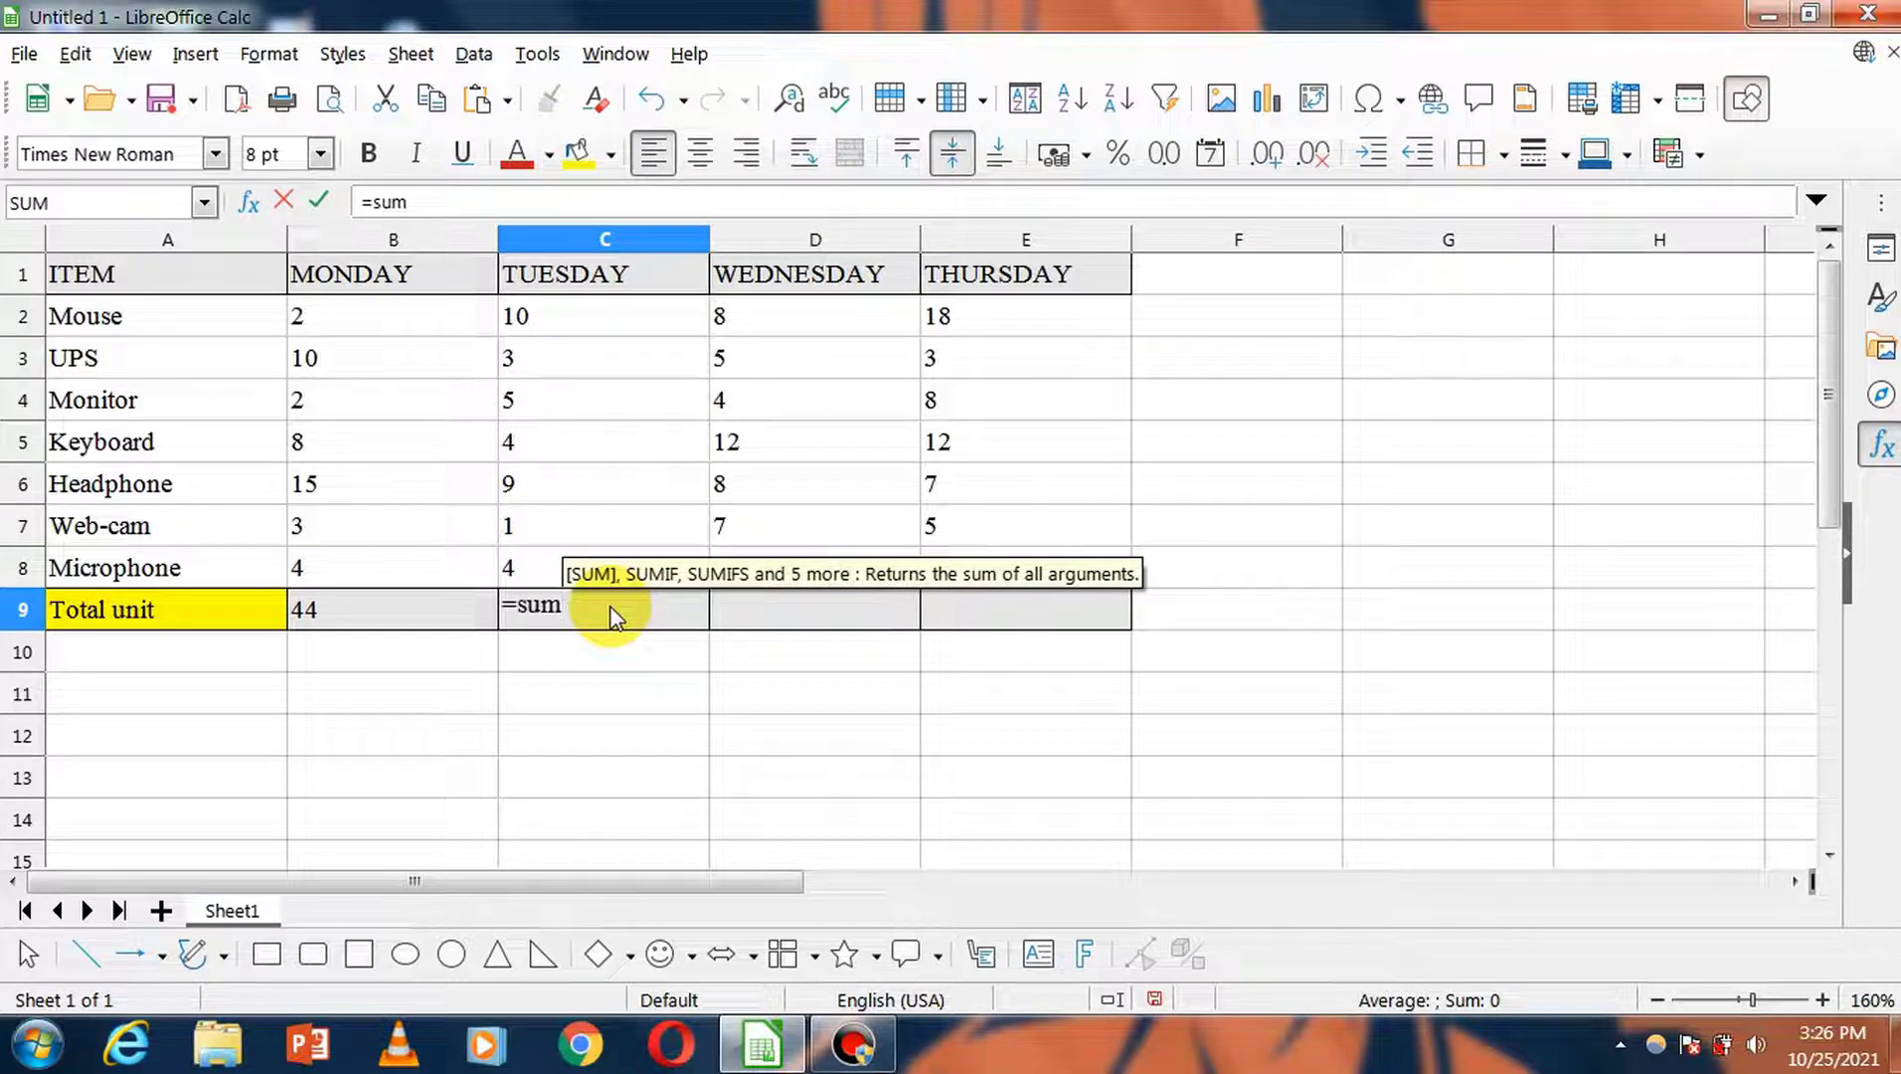
key(Return)
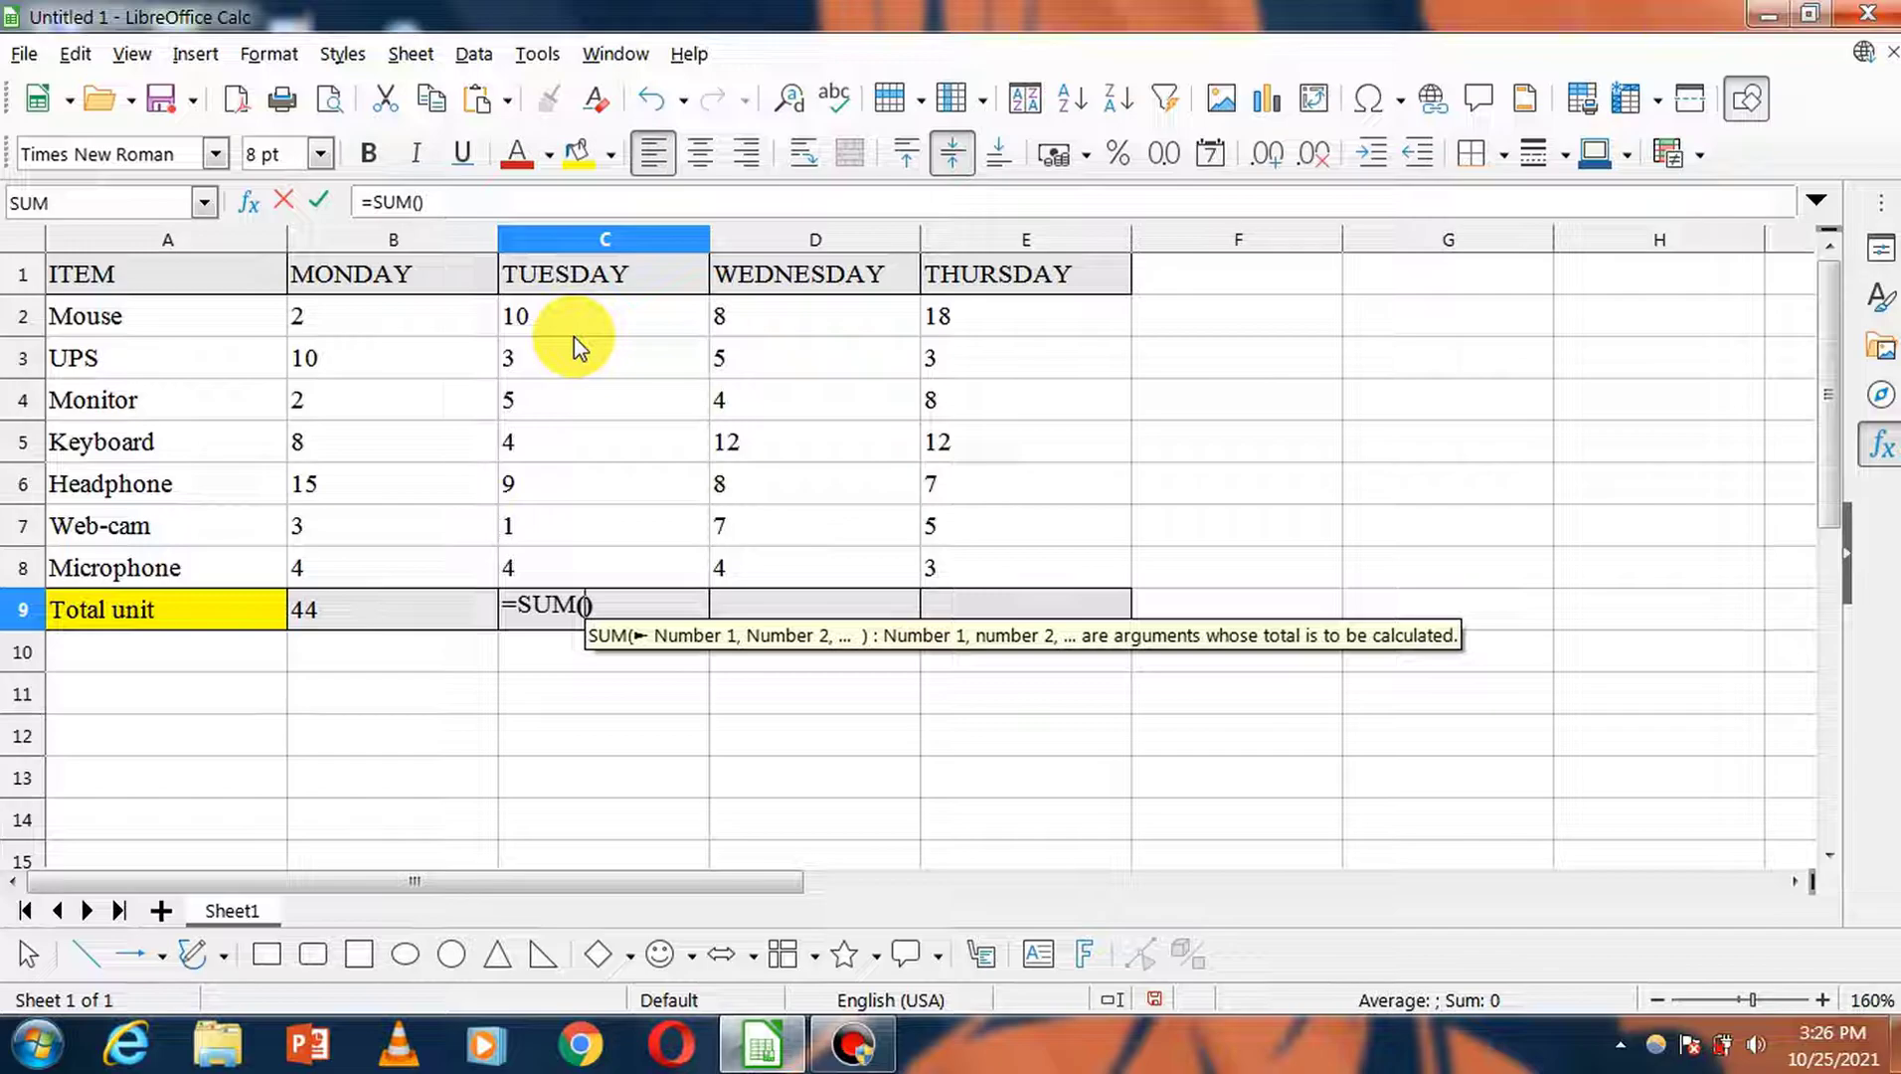
text(c2)
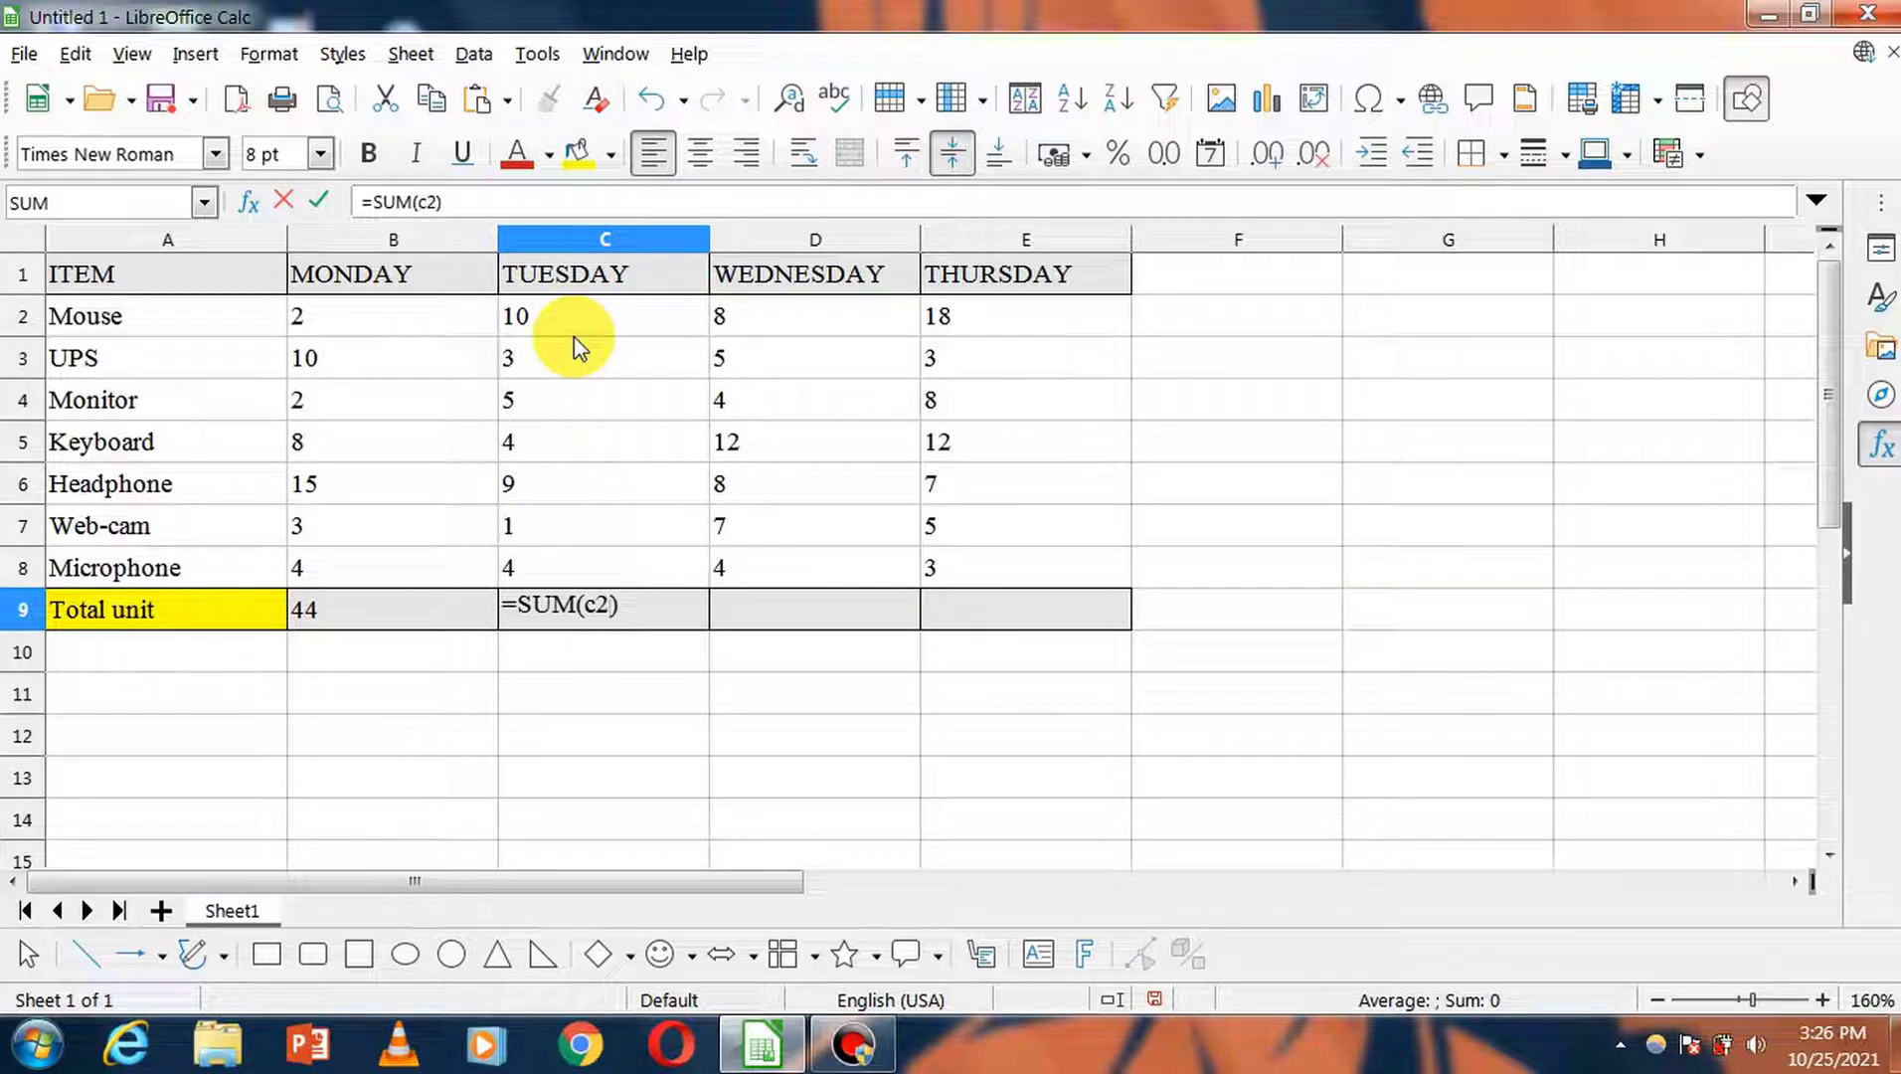
text(:)
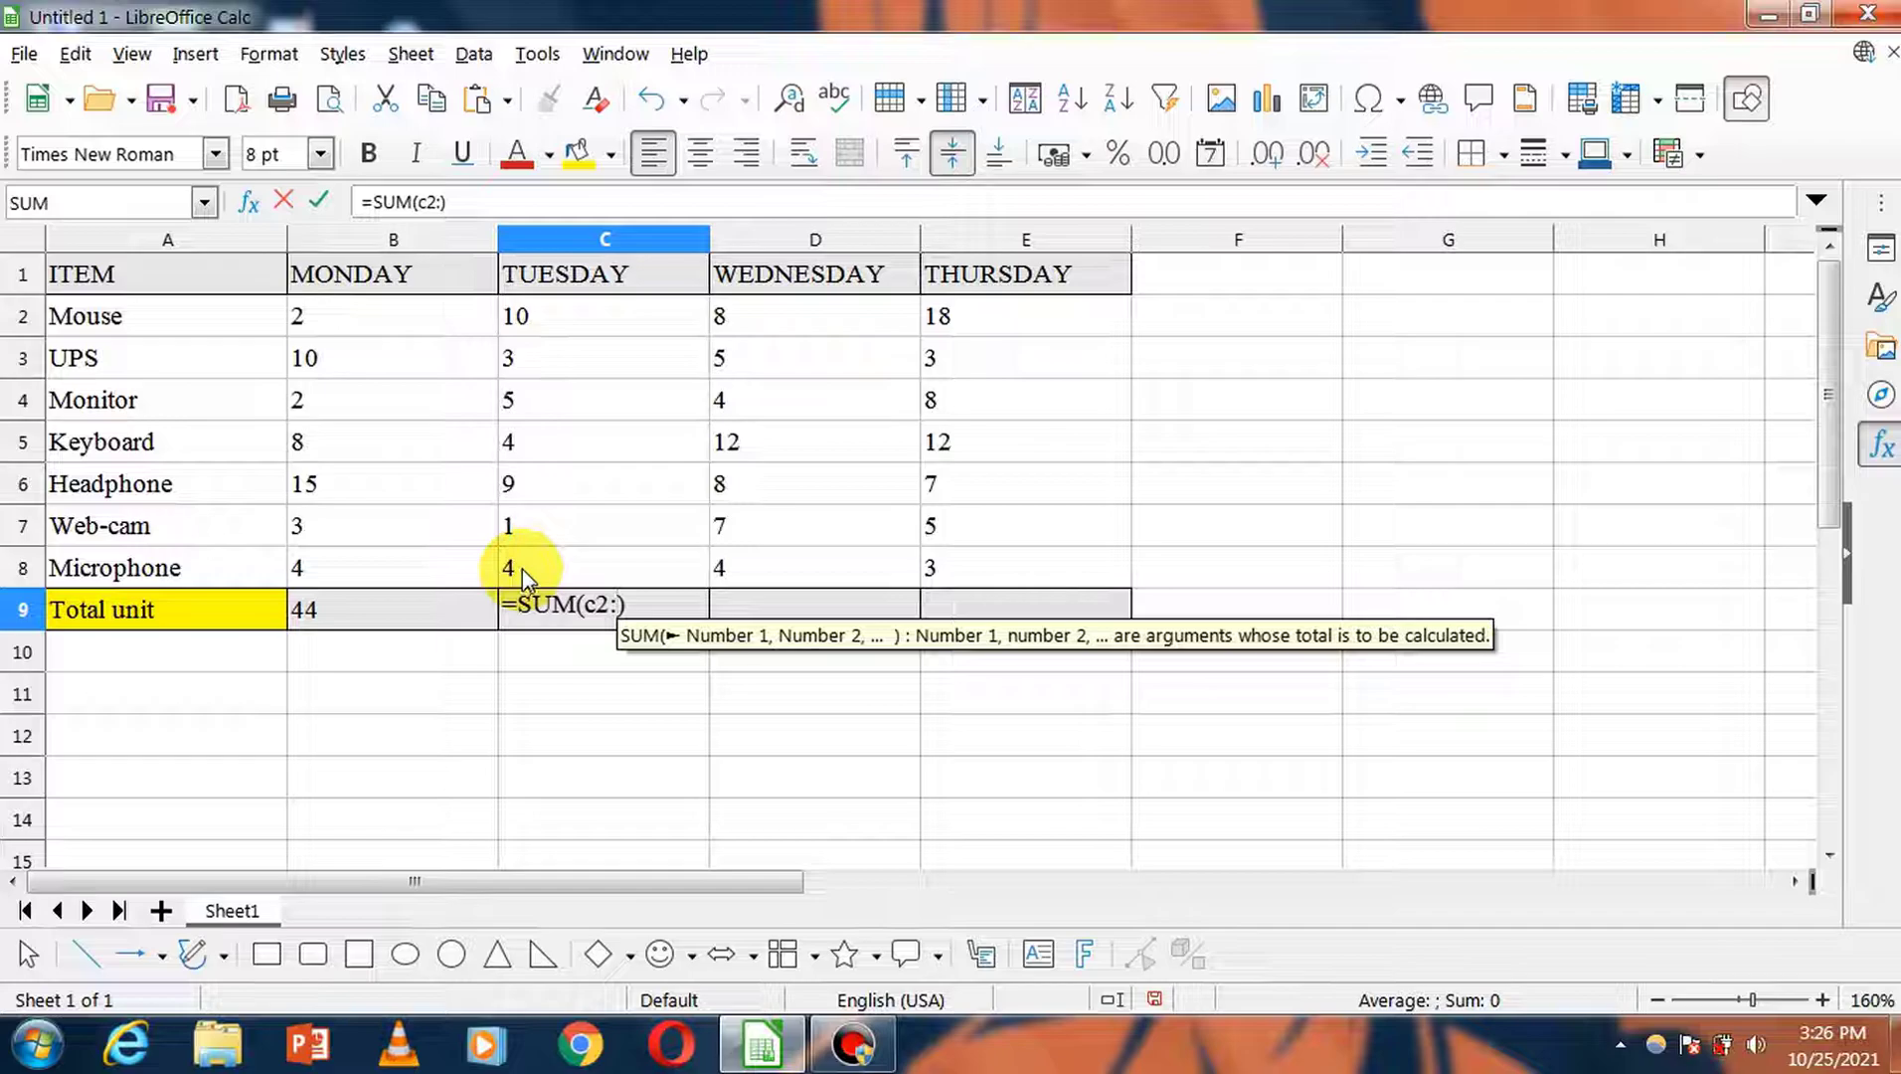
text(c8)
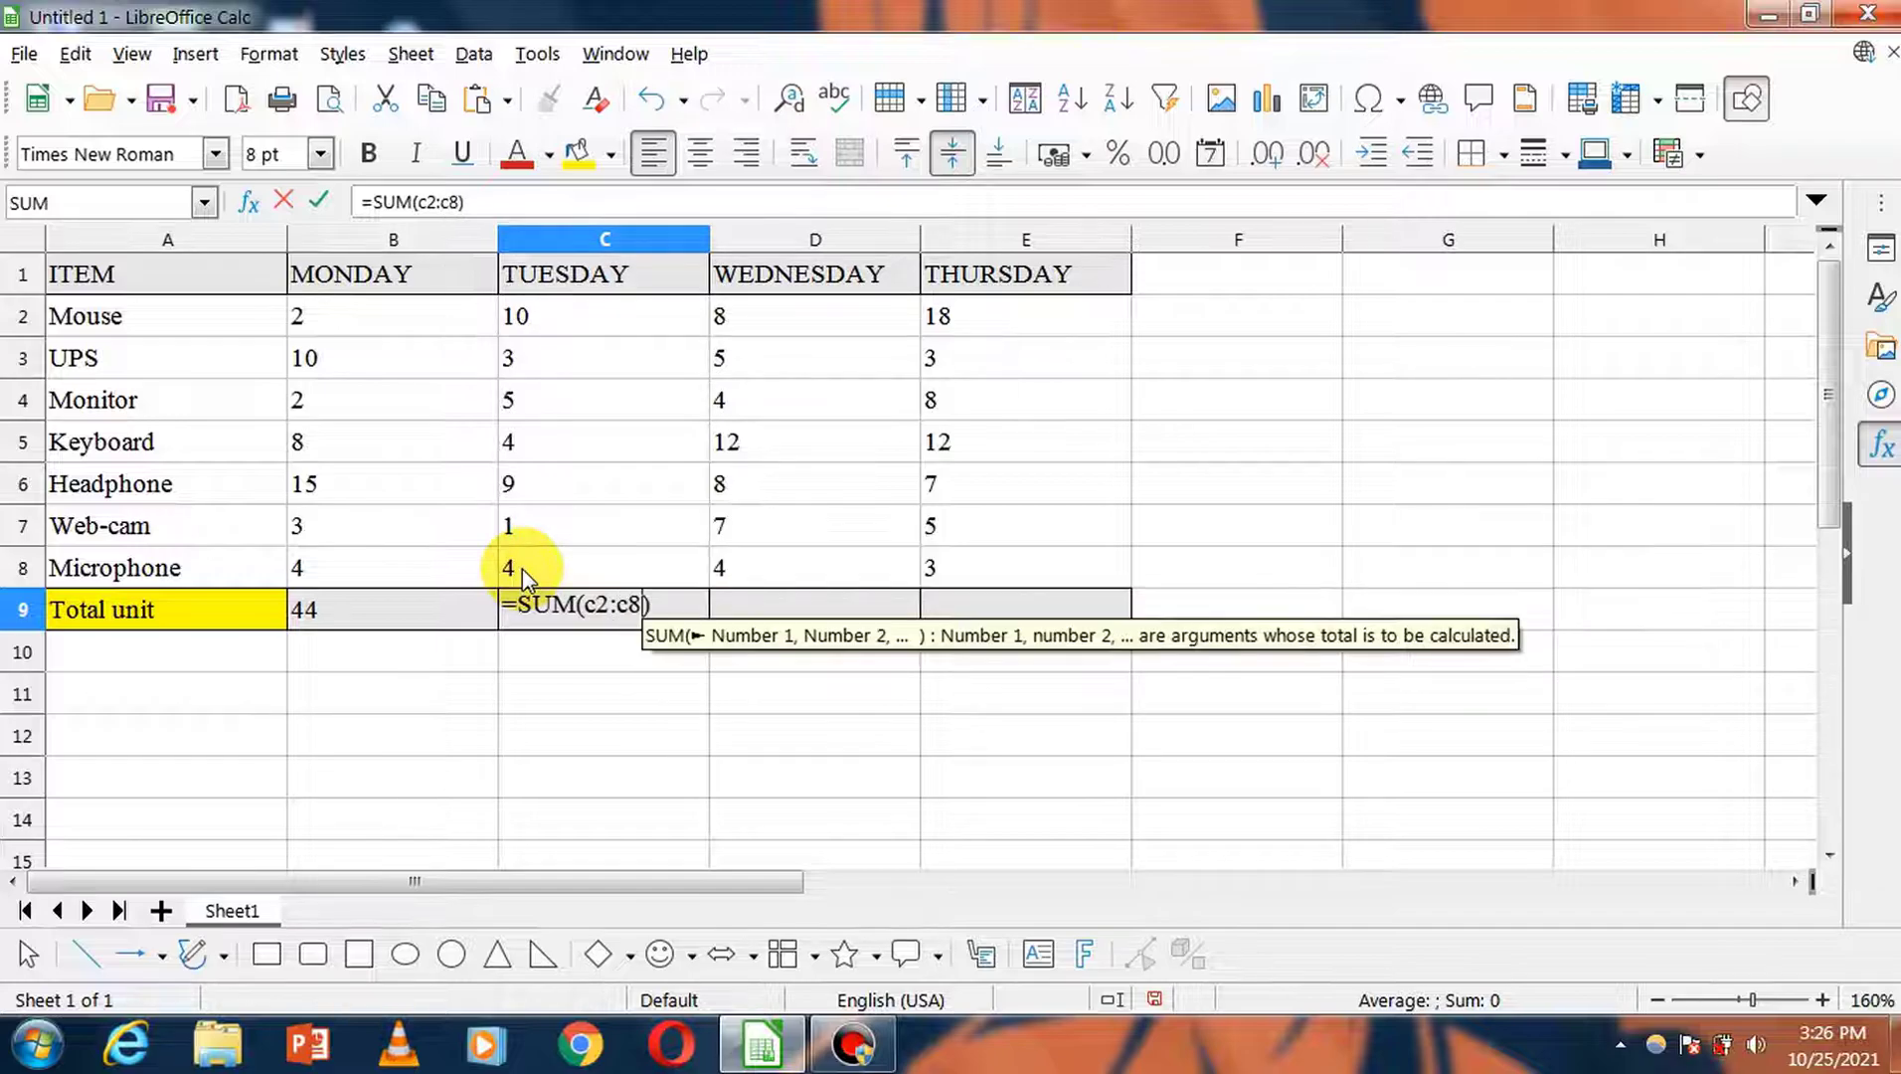
key(Return)
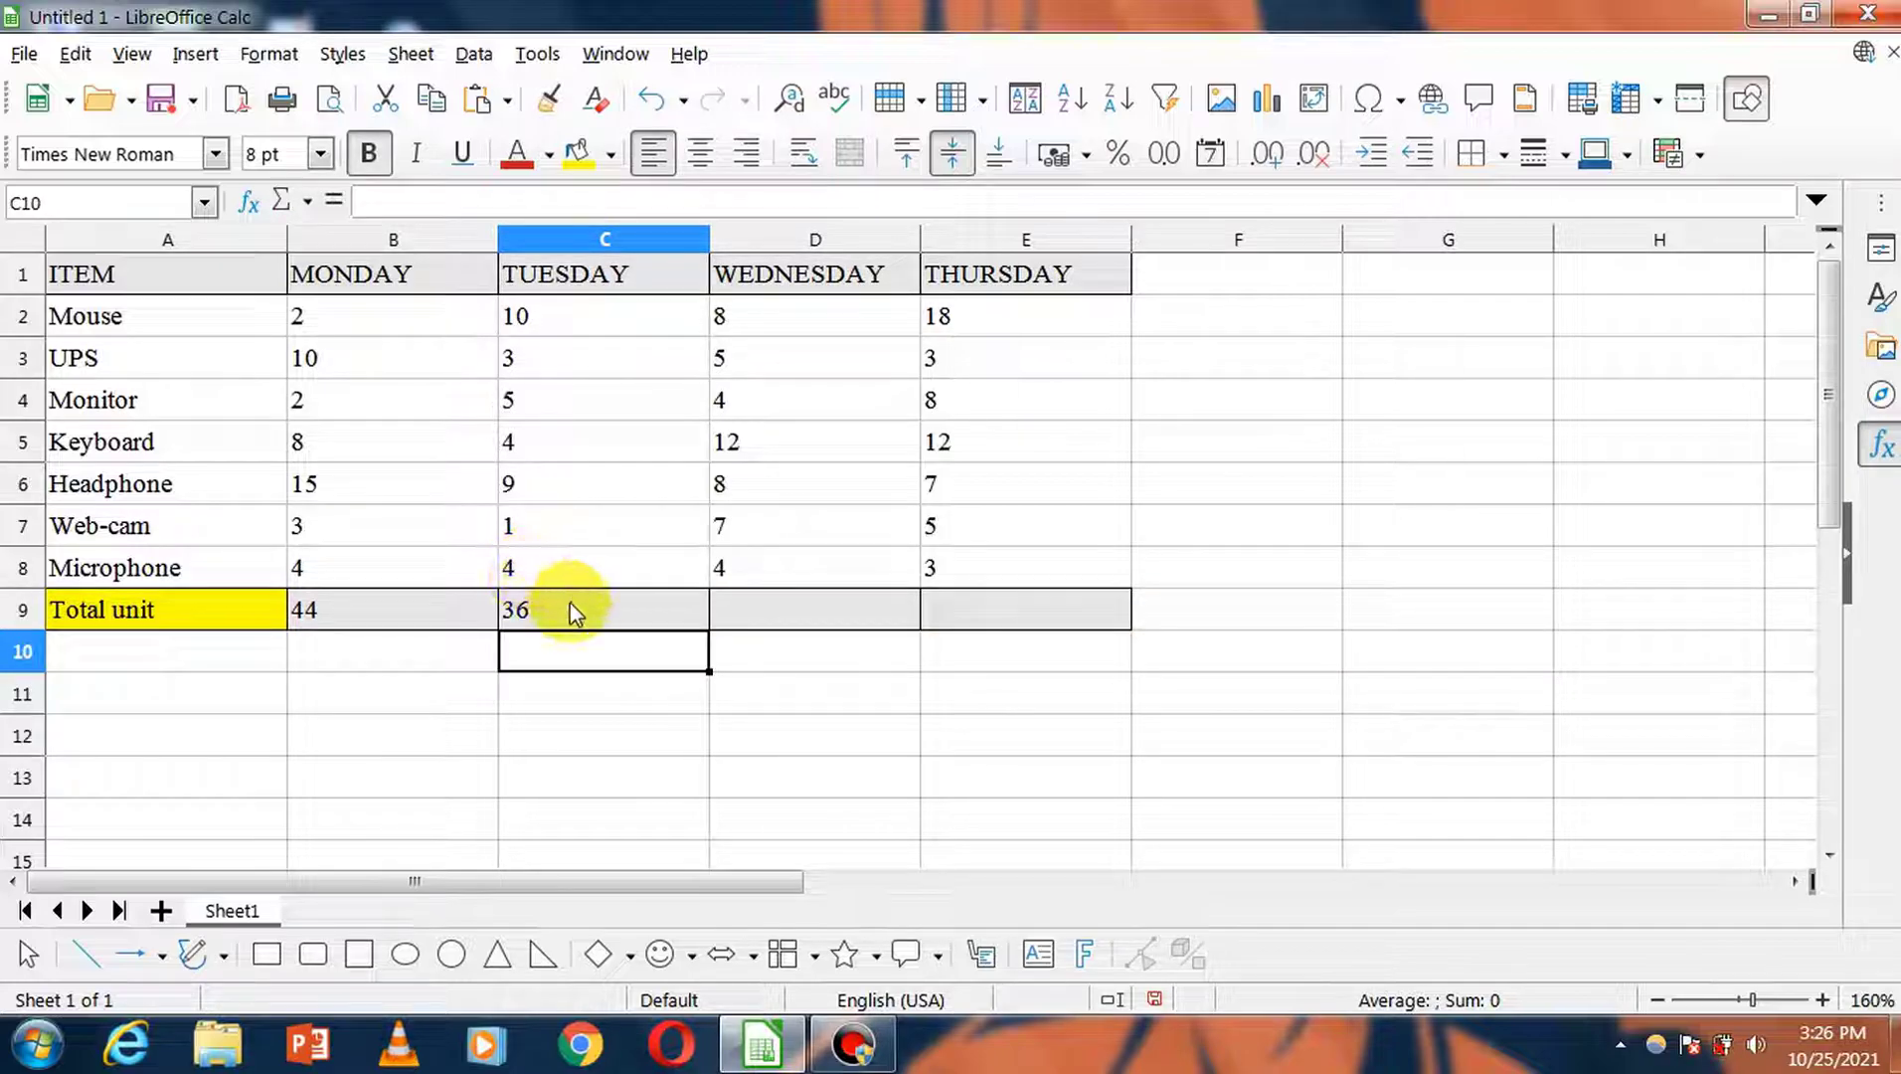
click(572, 604)
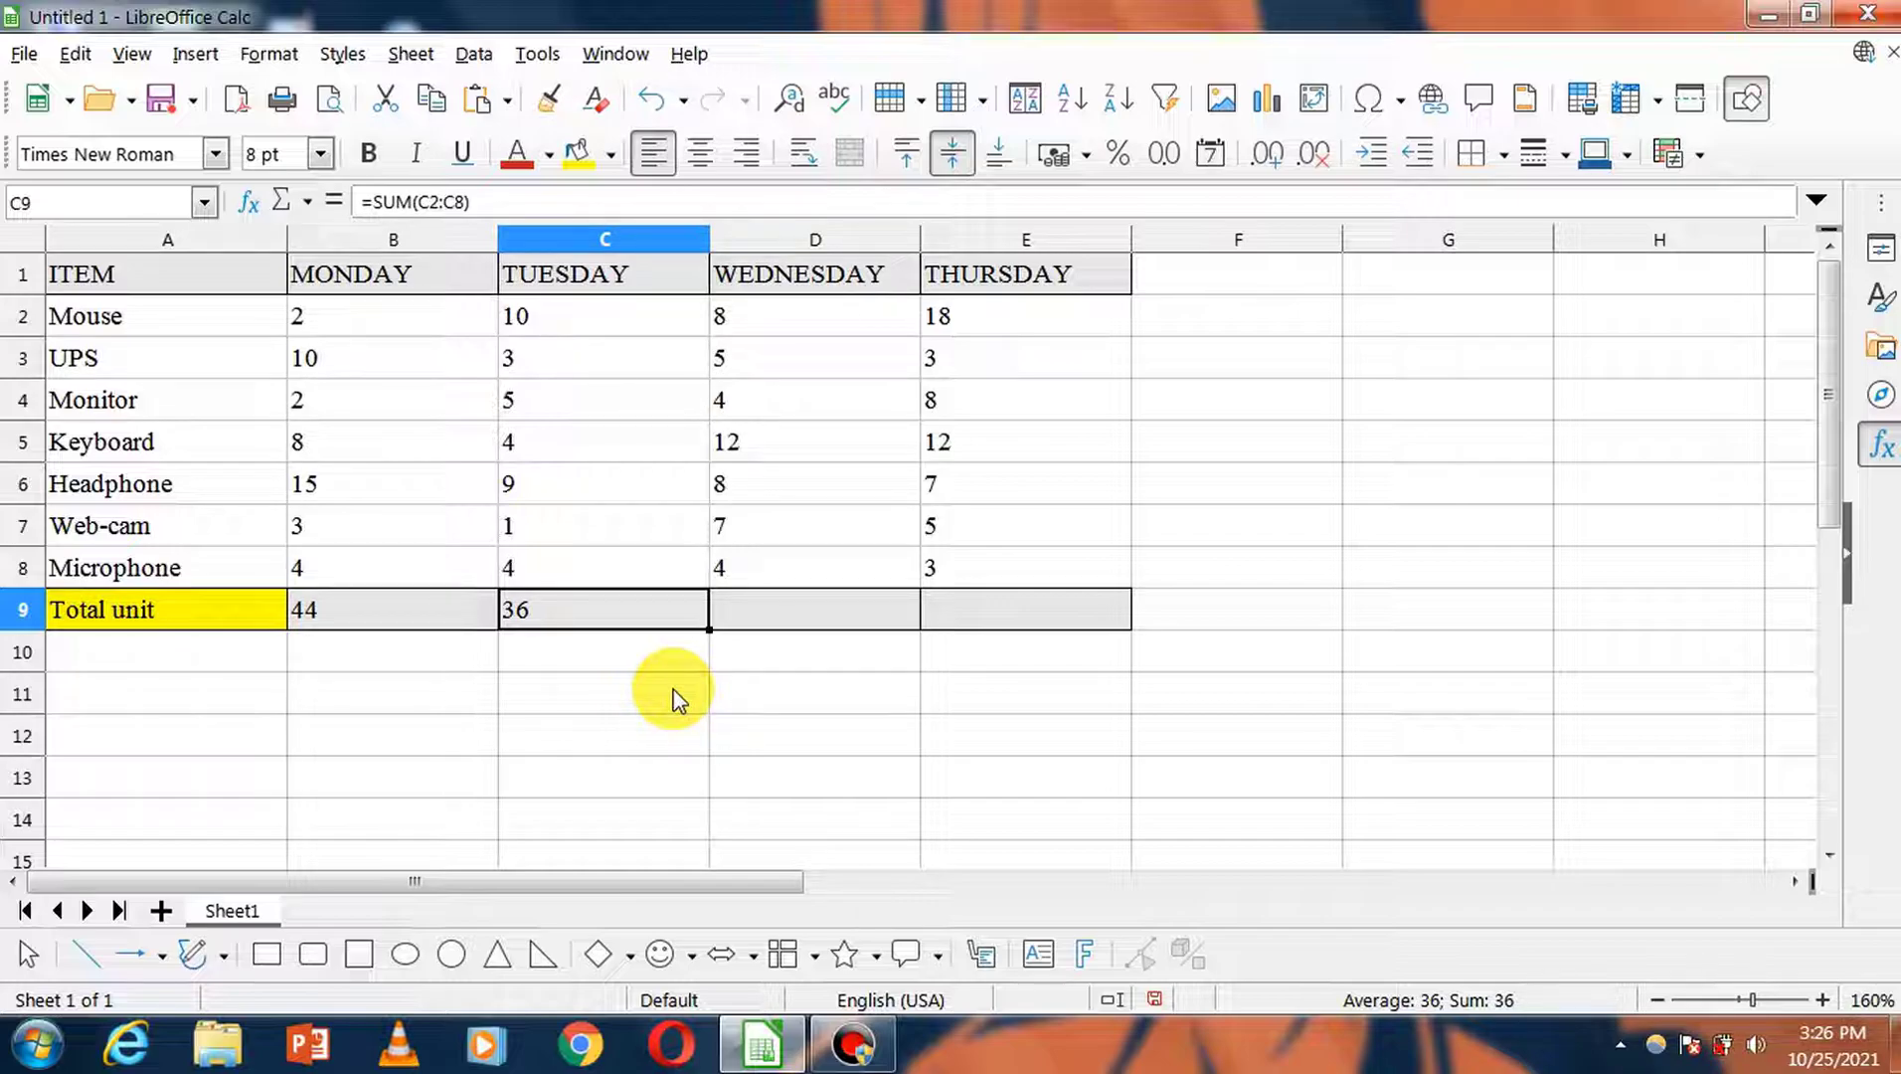
Step: Enter =SUM(D2:D8) in D9 by selecting Wednesday's values, giving 48
click(776, 610)
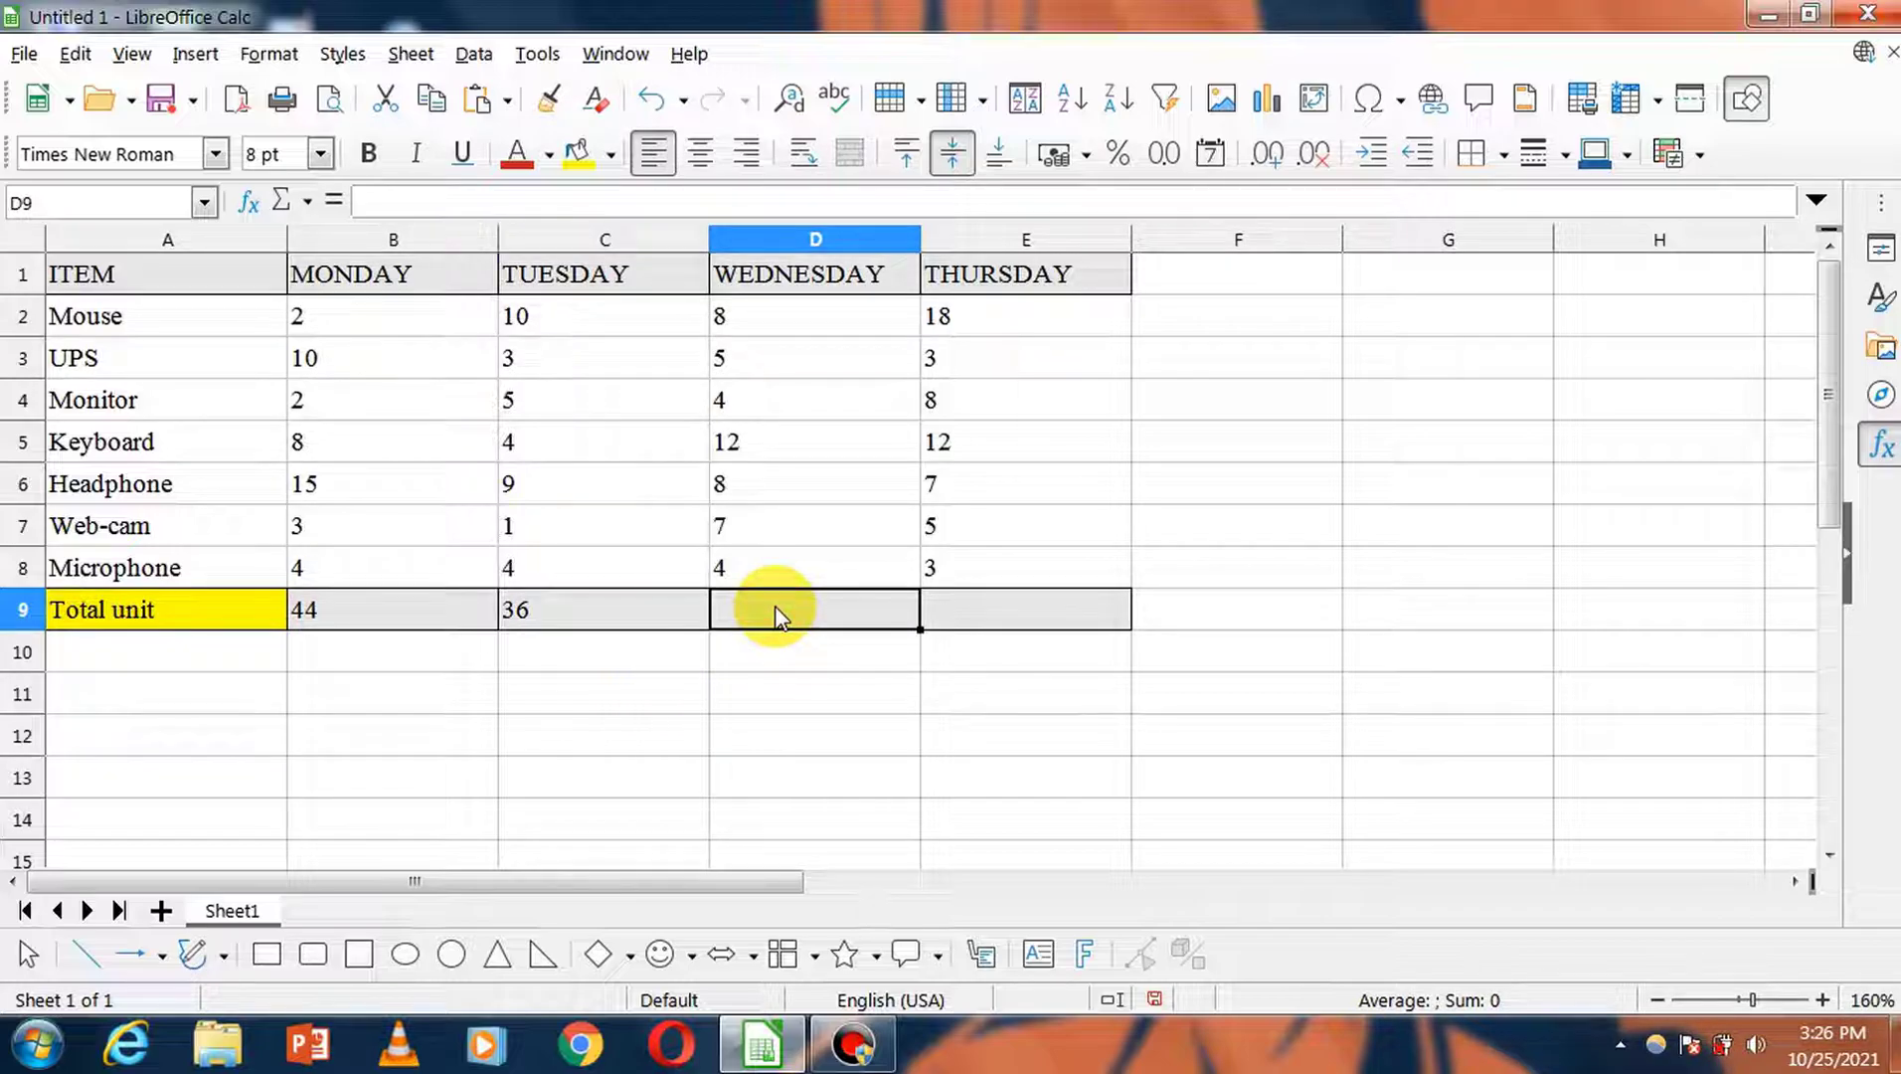
text(=s)
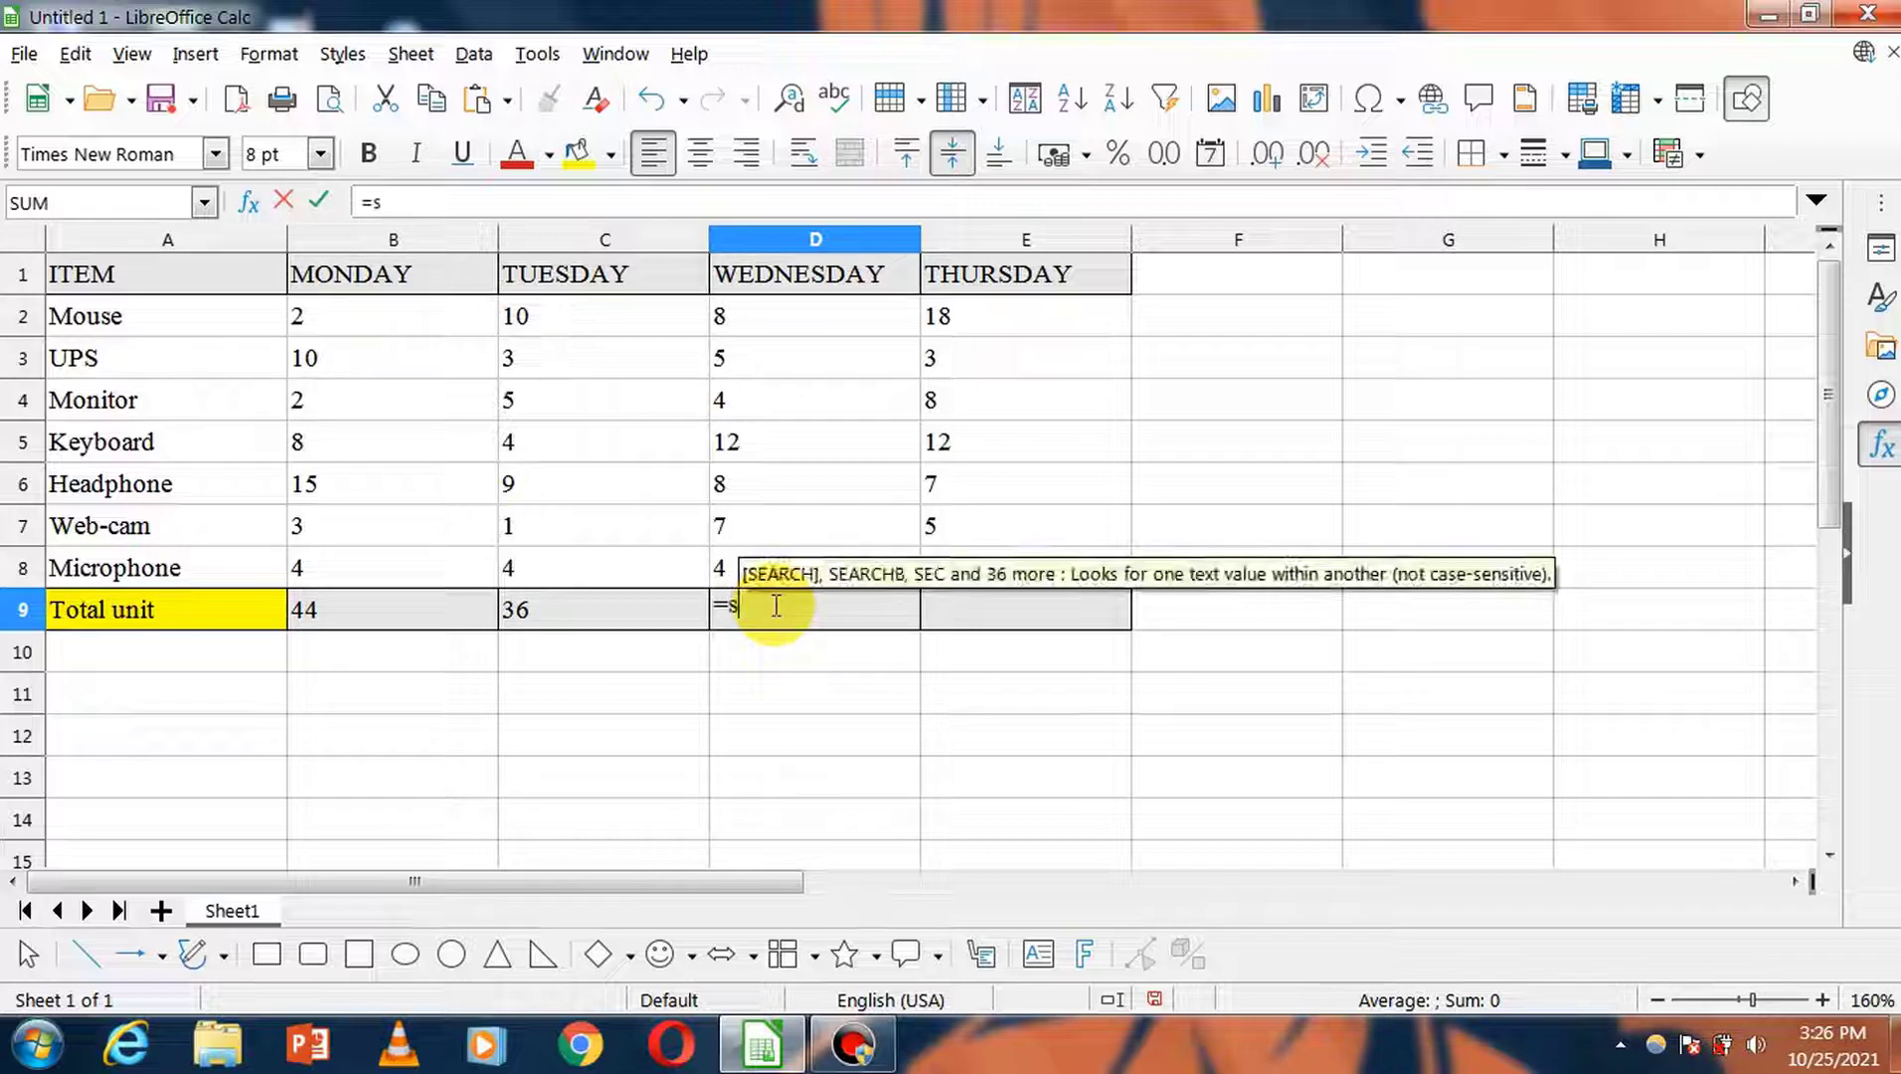
text(um)
key(Return)
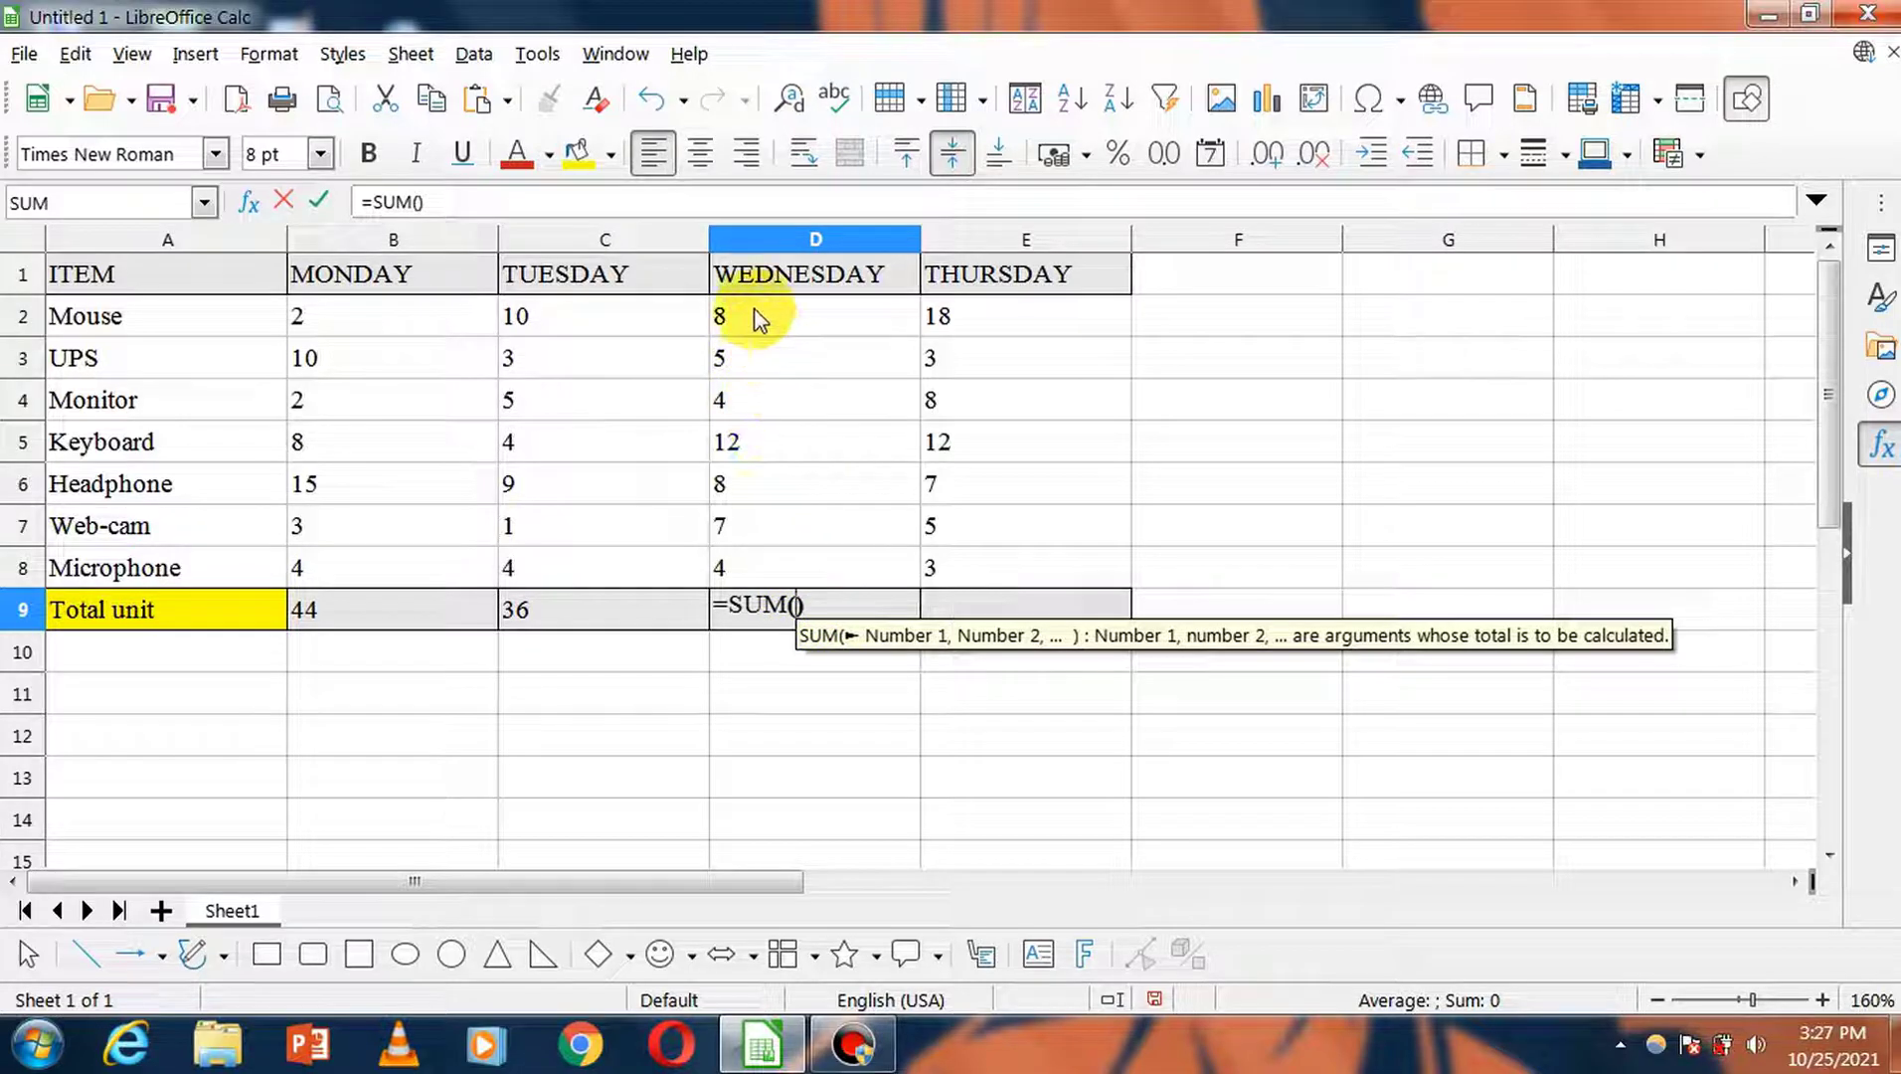
drag(752, 311, 846, 569)
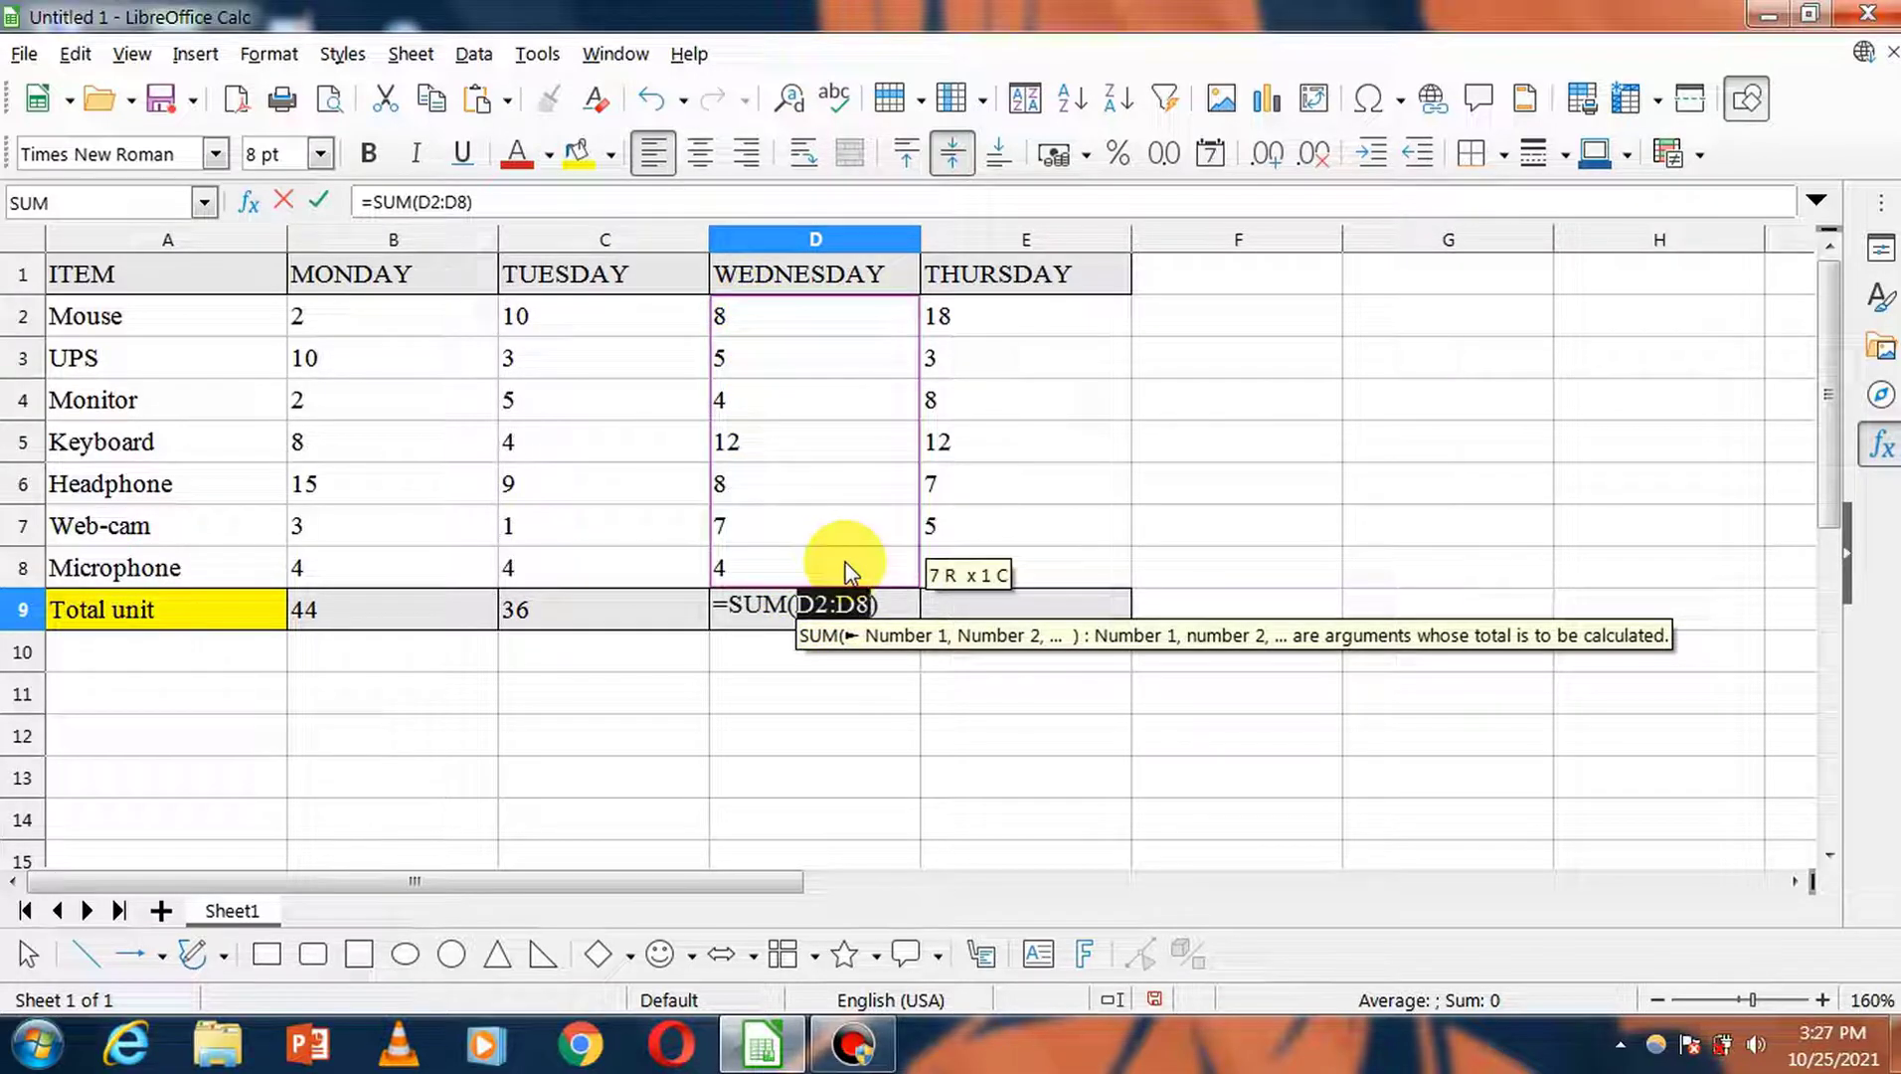
key(Return)
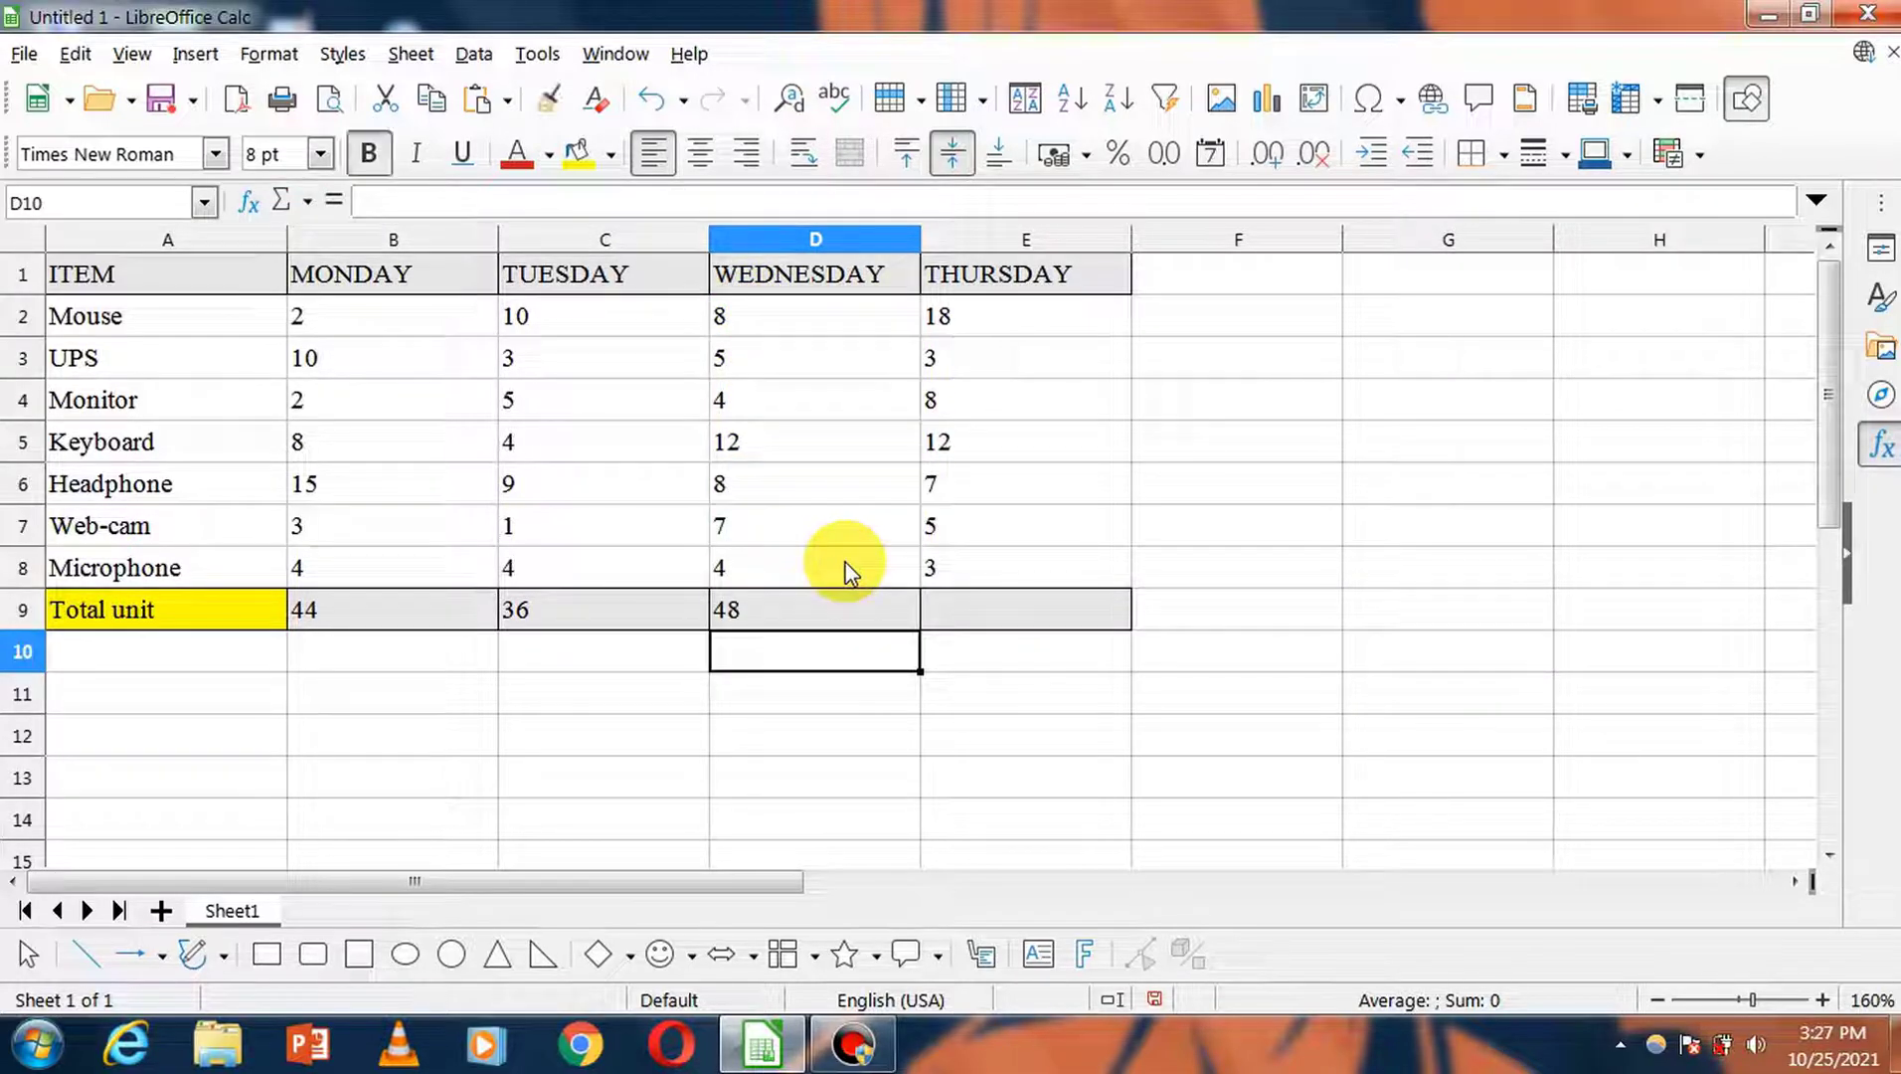
Step: Fill D9's formula into E9 so Thursday totals 56 from =SUM(E2:E8)
click(873, 597)
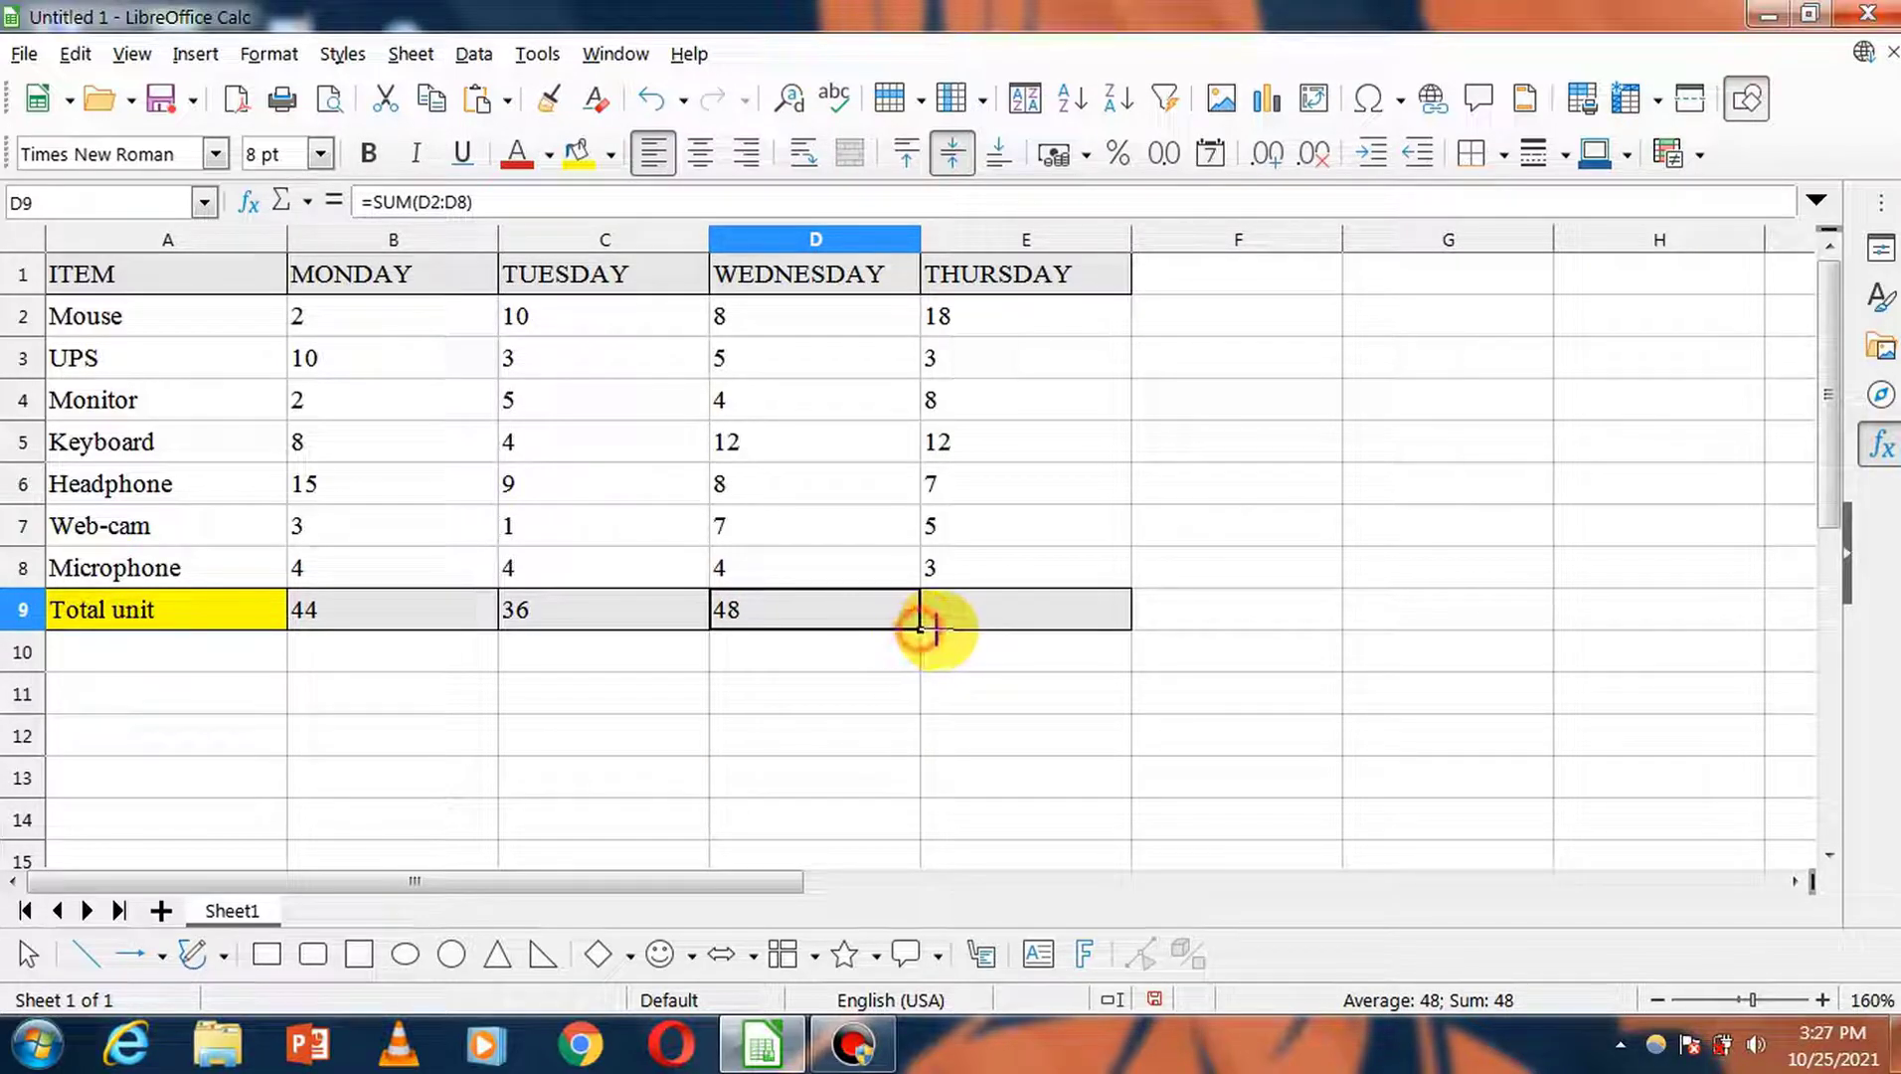
drag(920, 629, 1126, 637)
click(1029, 611)
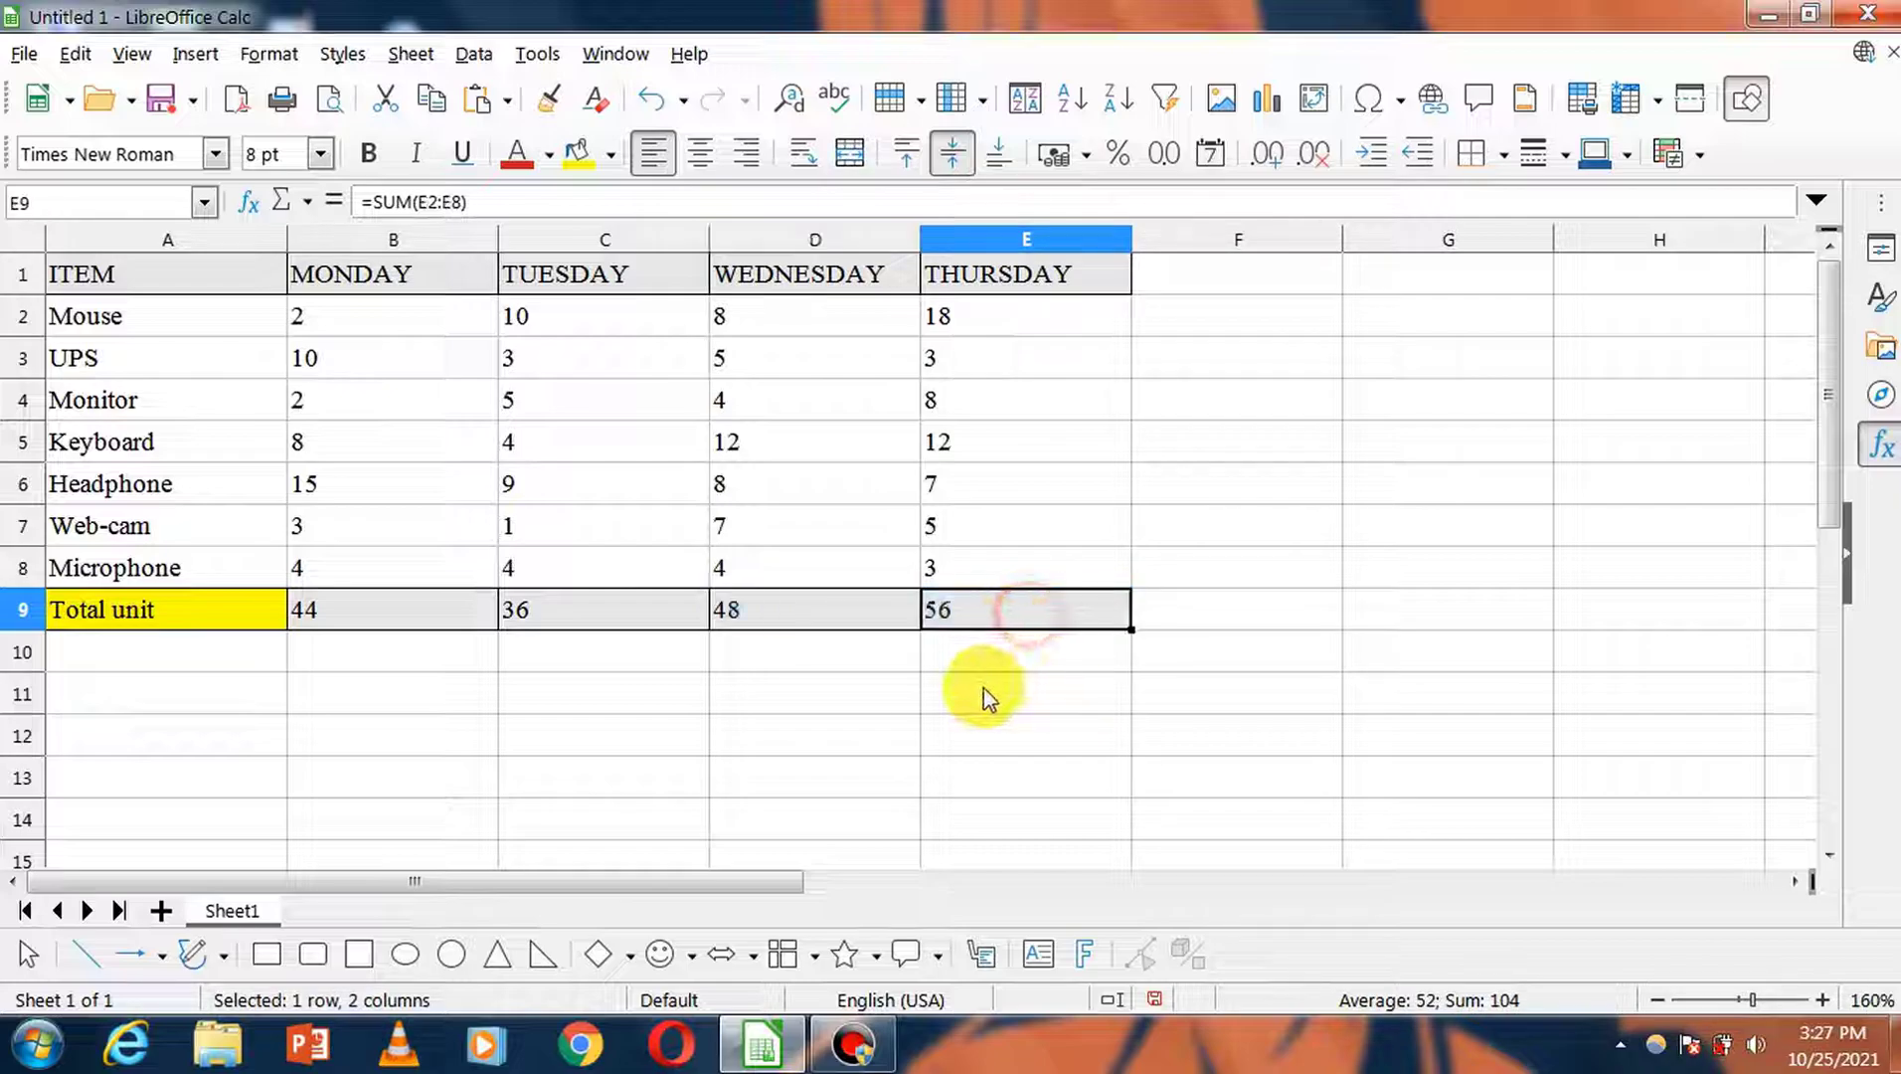
click(608, 736)
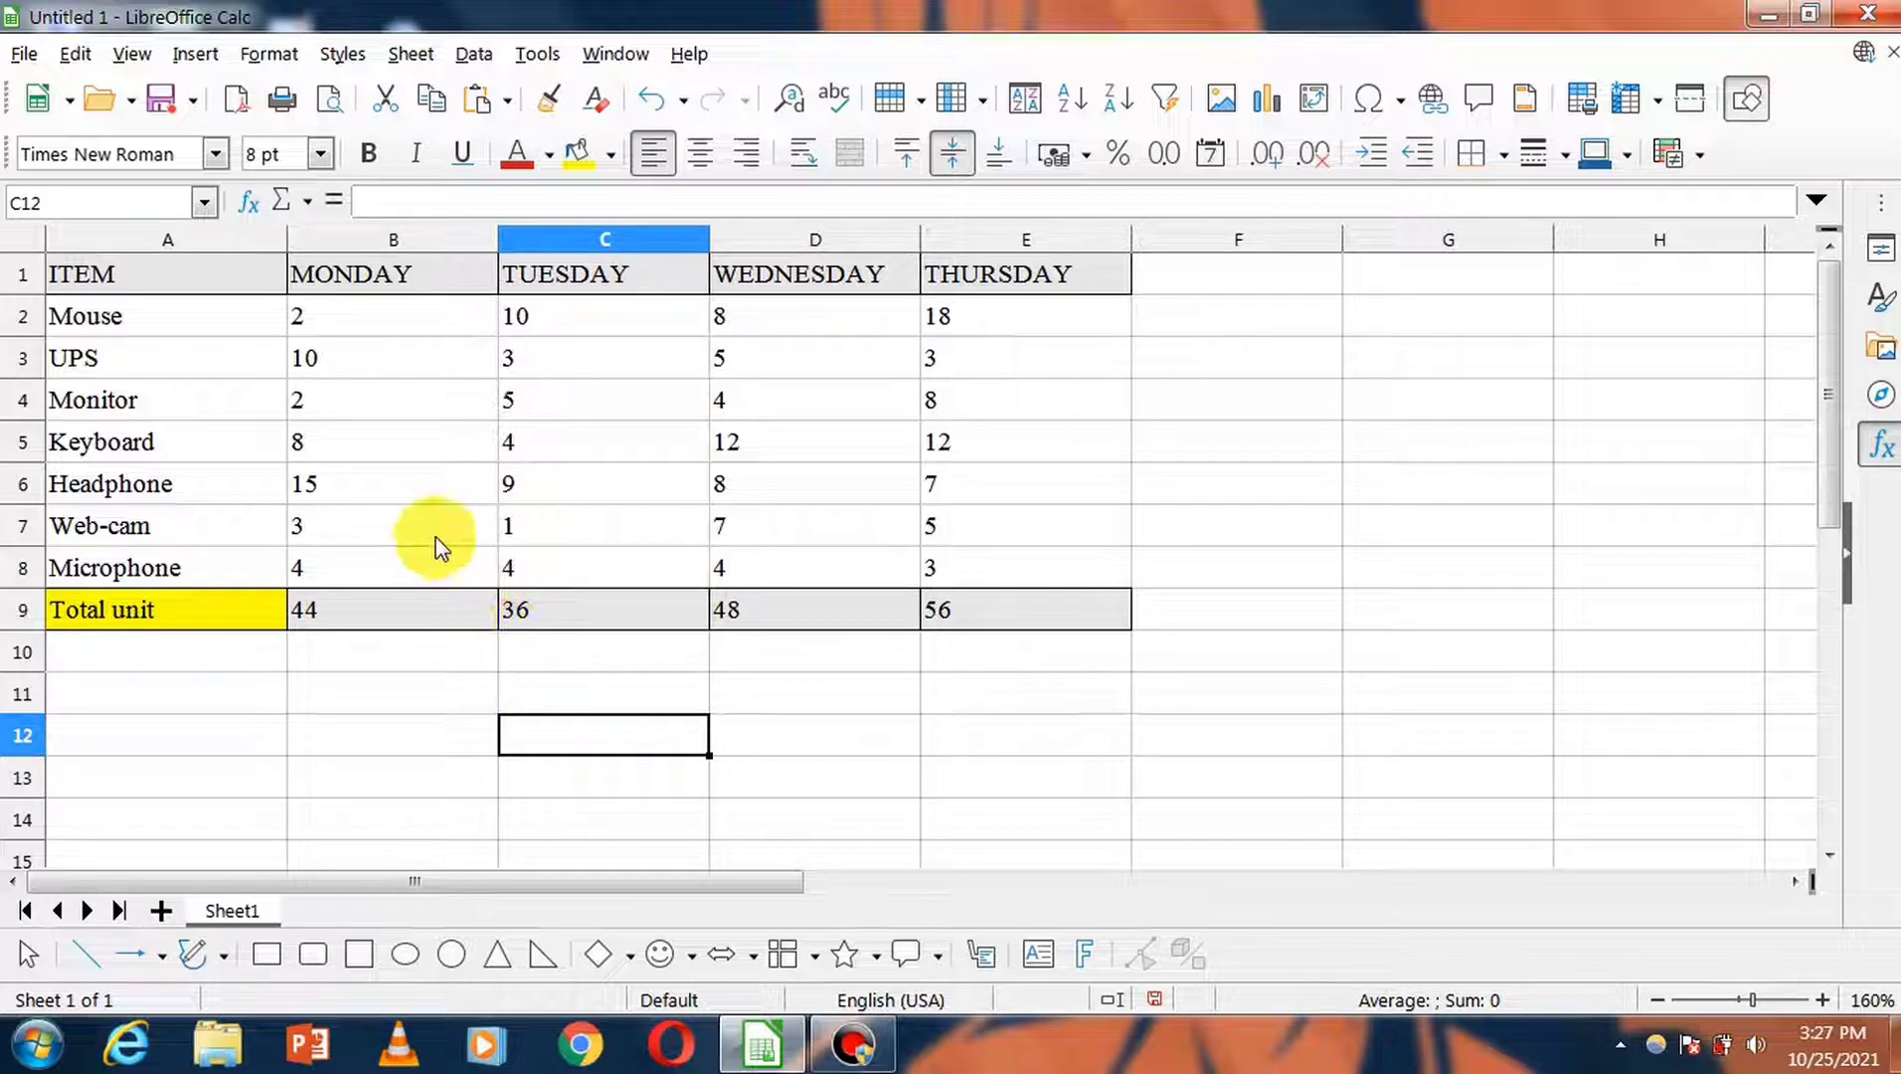
Step: Change Monitor's Monday value in B4 to none, then back to 2
click(389, 414)
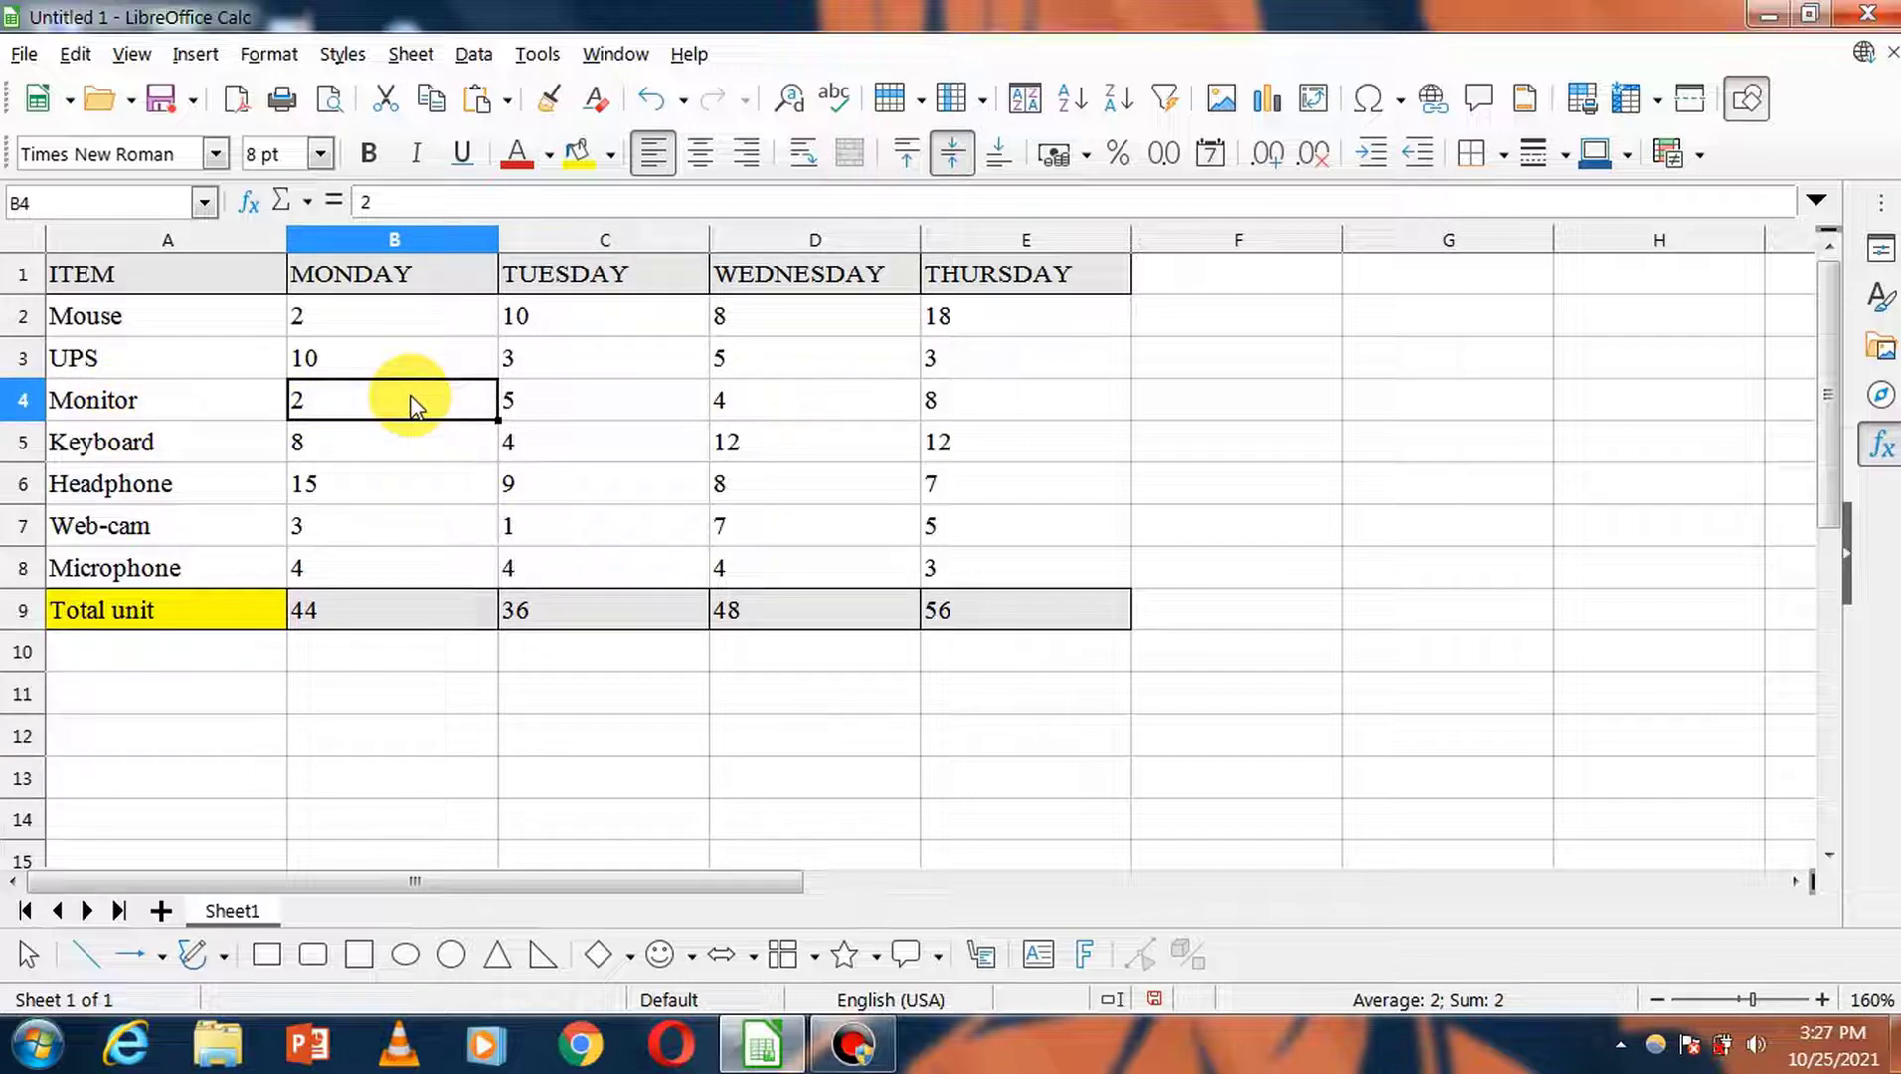
text(none)
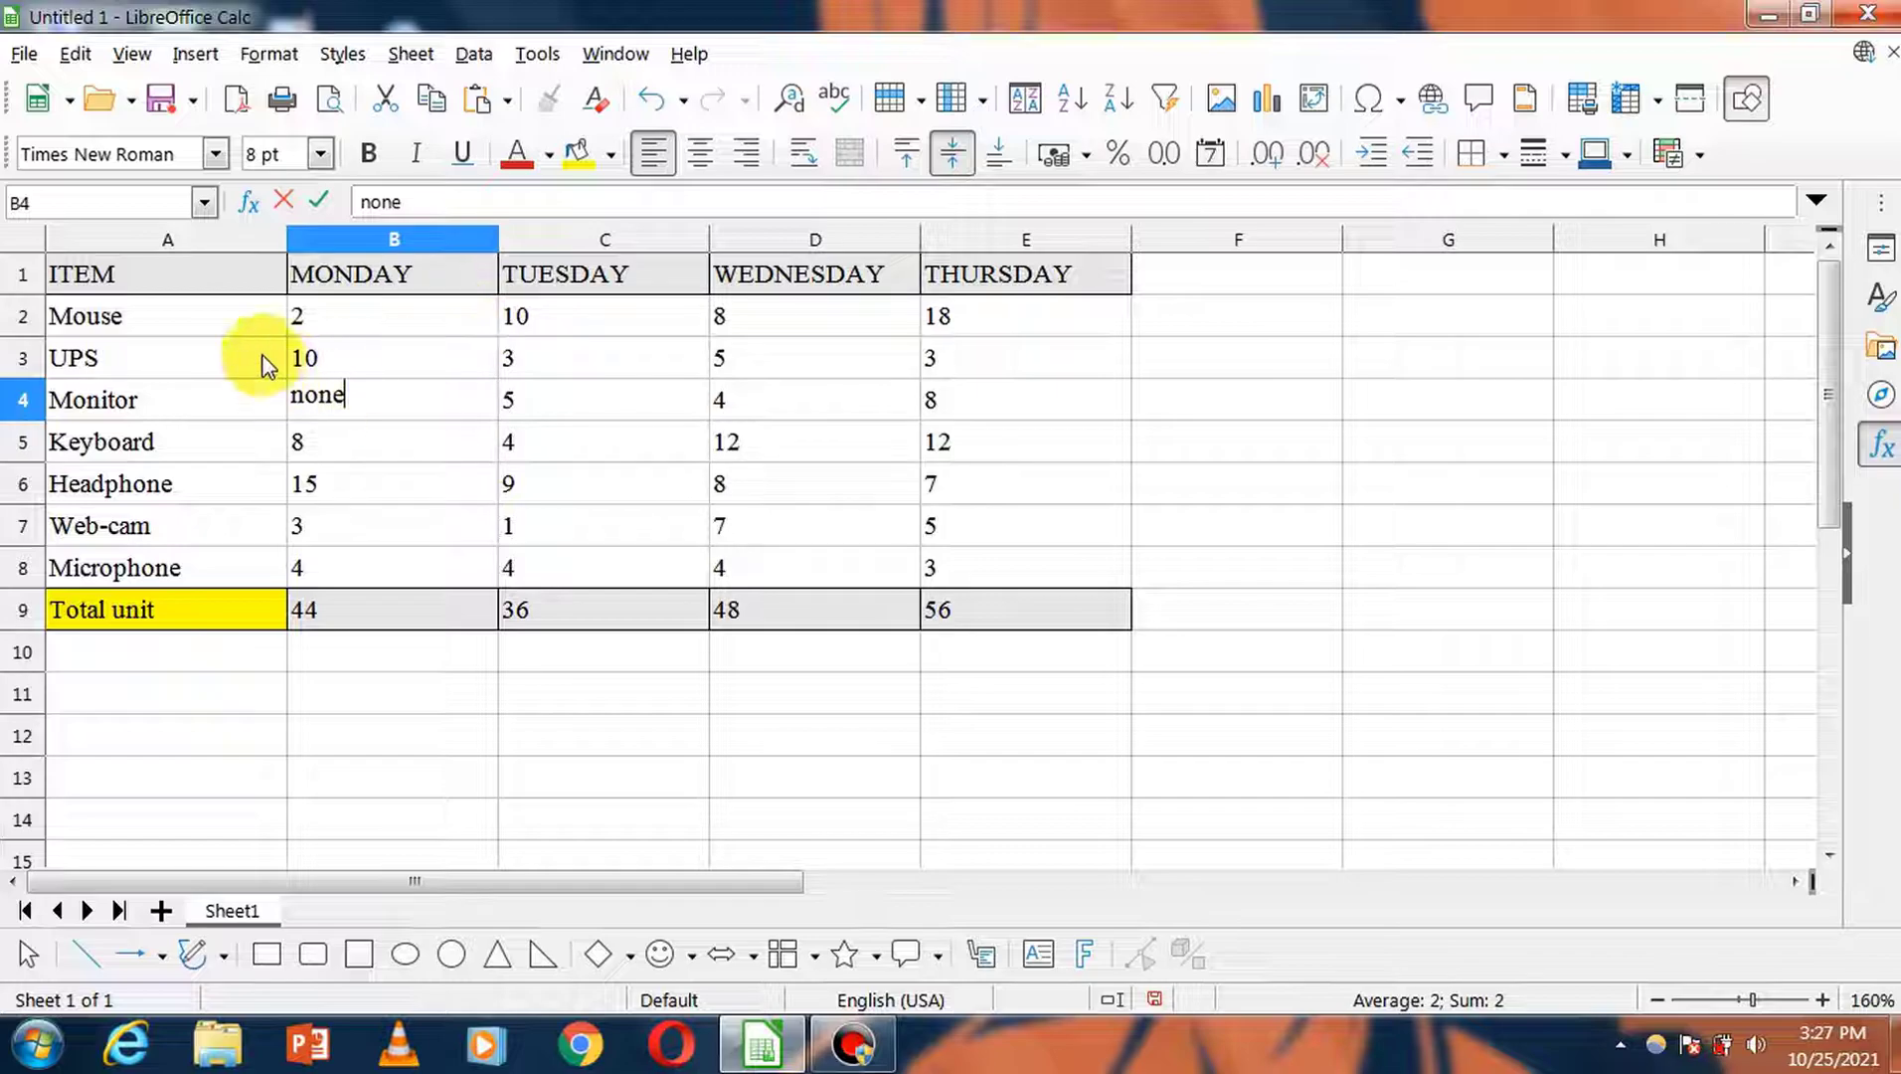
key(Return)
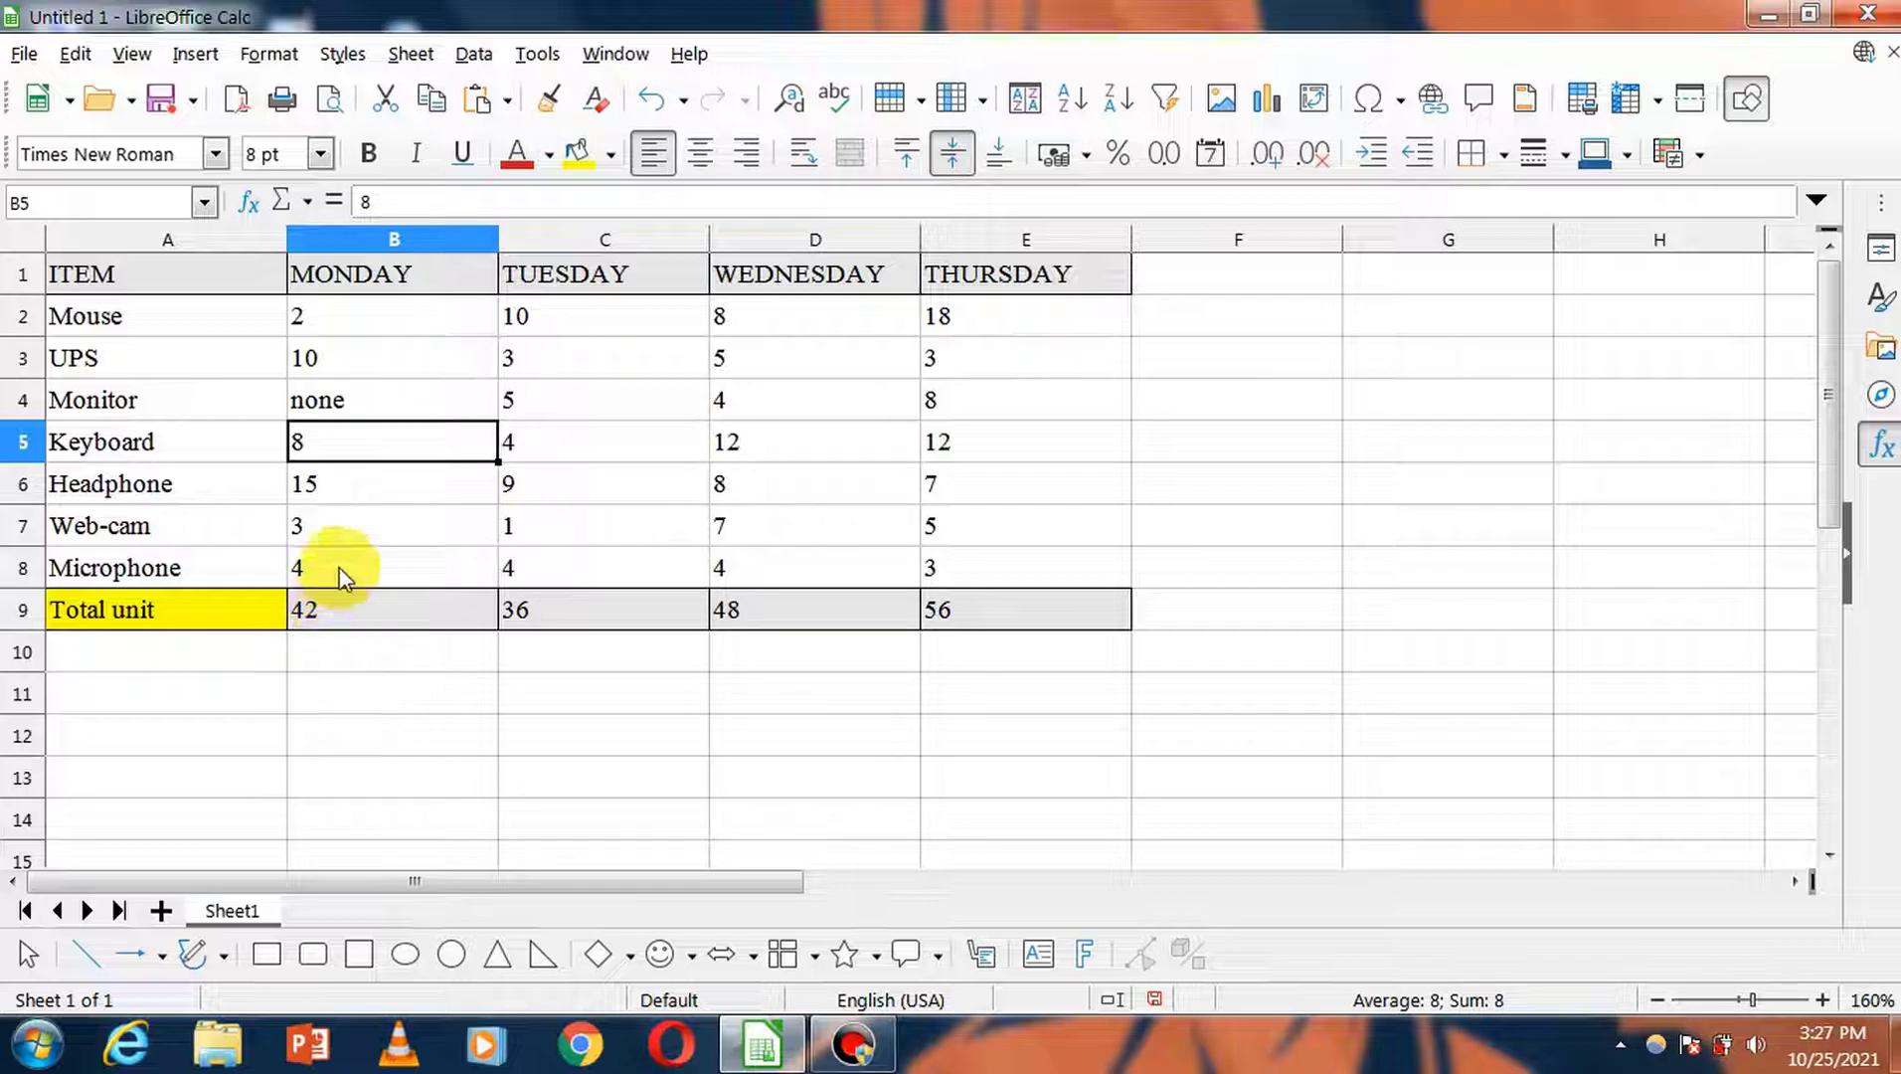
click(382, 400)
text(2)
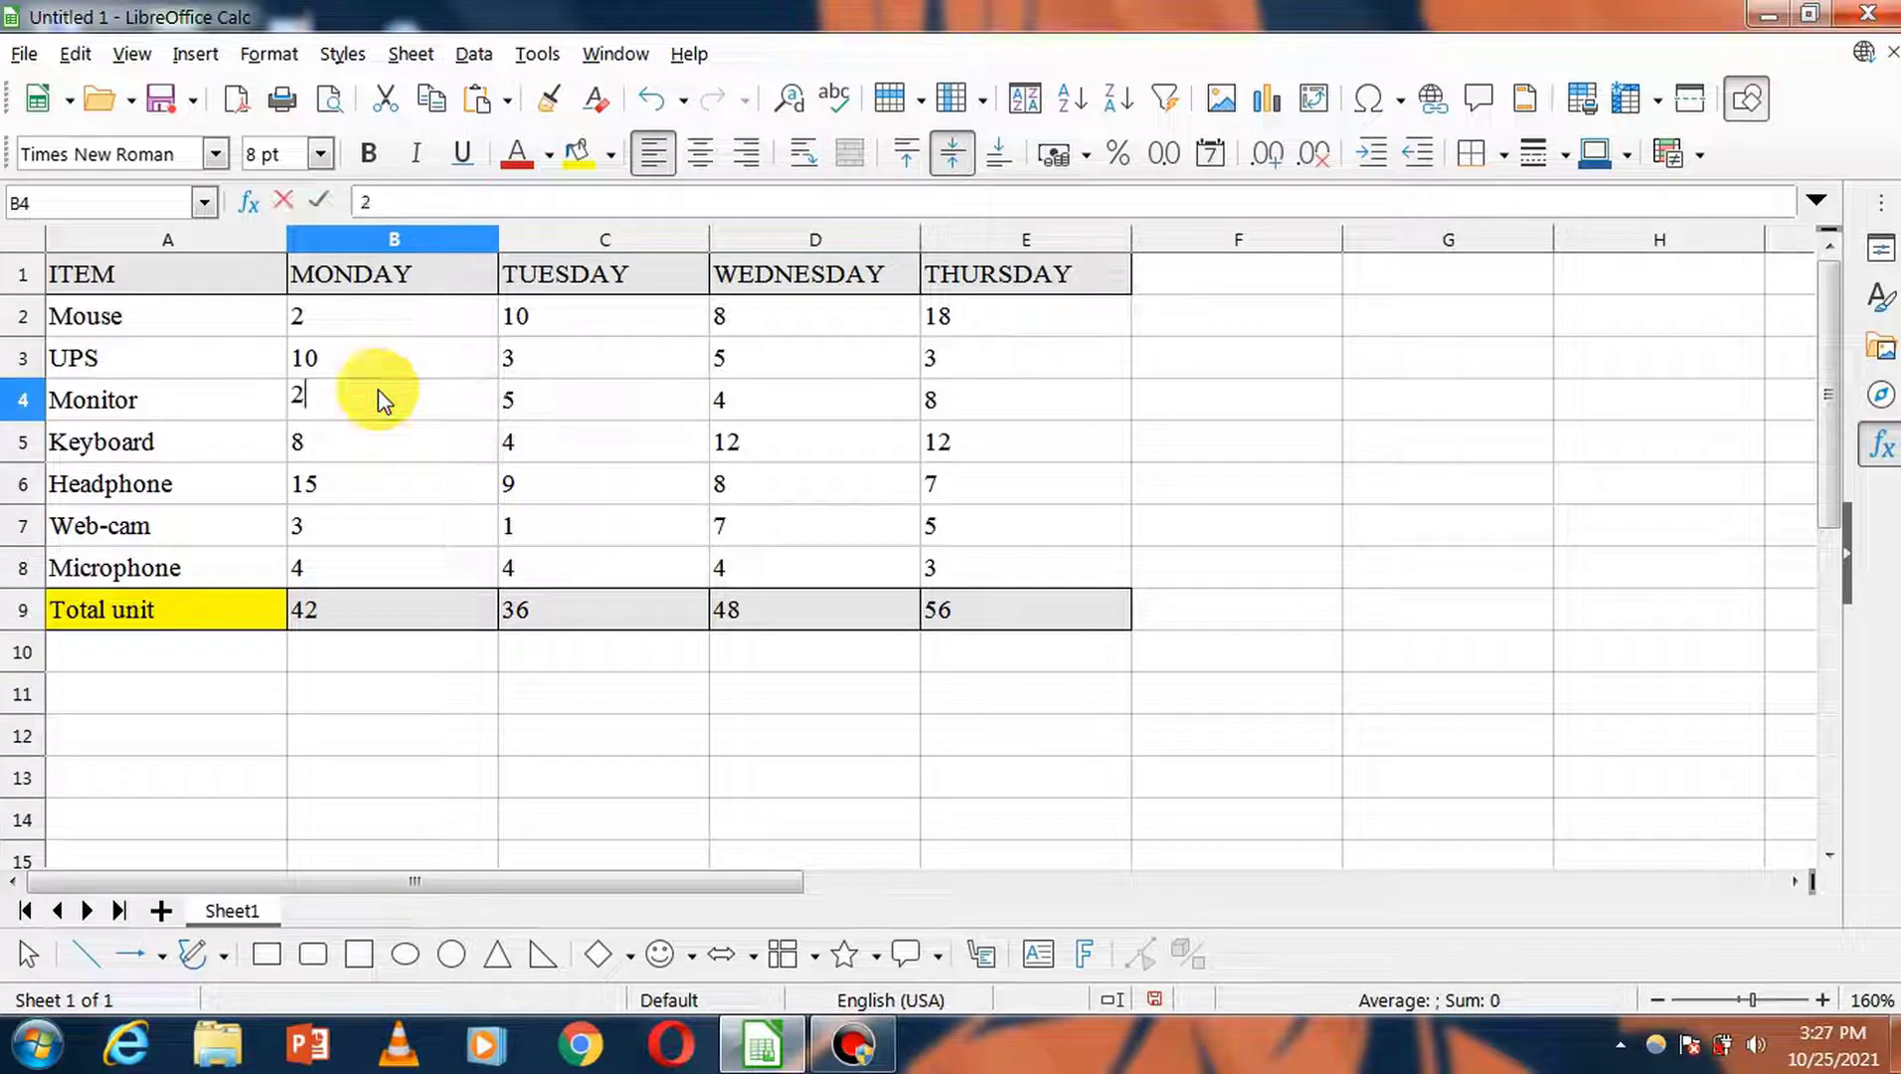
key(Return)
Step: Set B4 to none again, clear Monday's total in B9, and restore B4 to 2
click(387, 396)
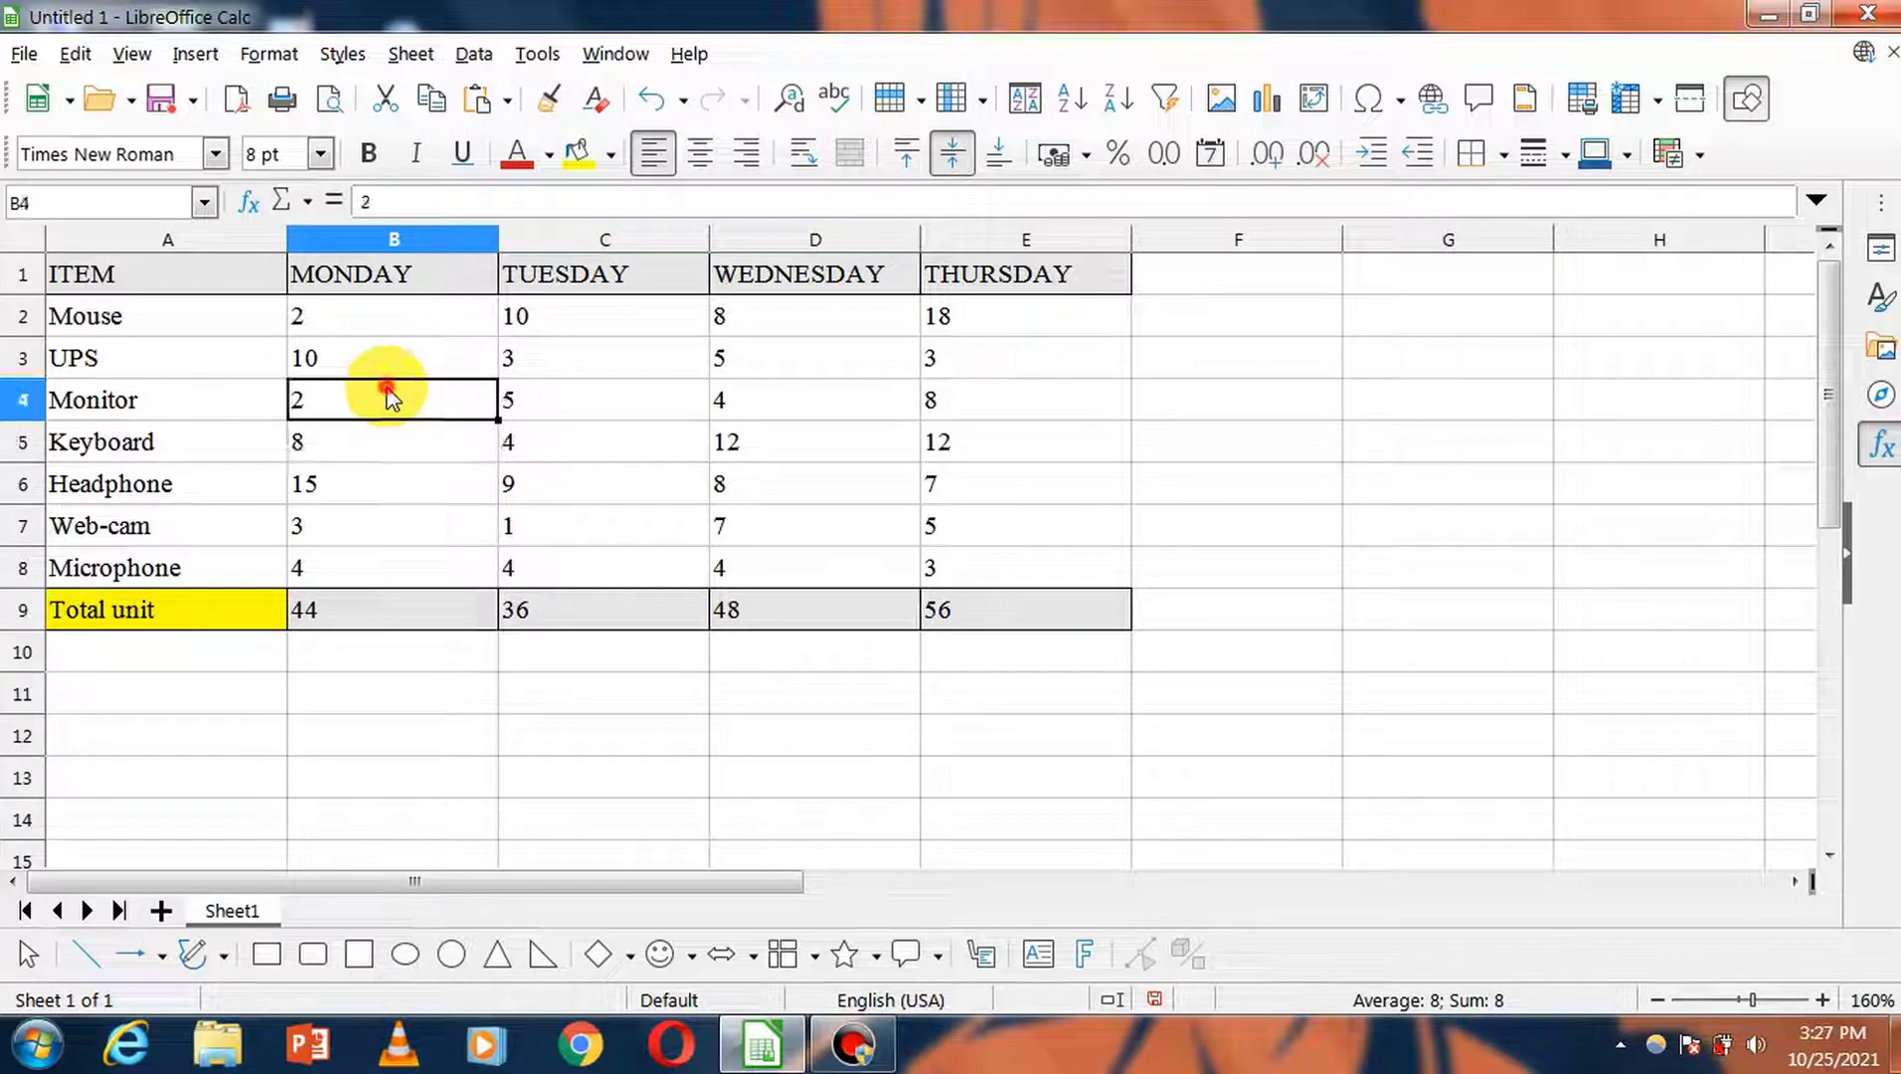
text(none)
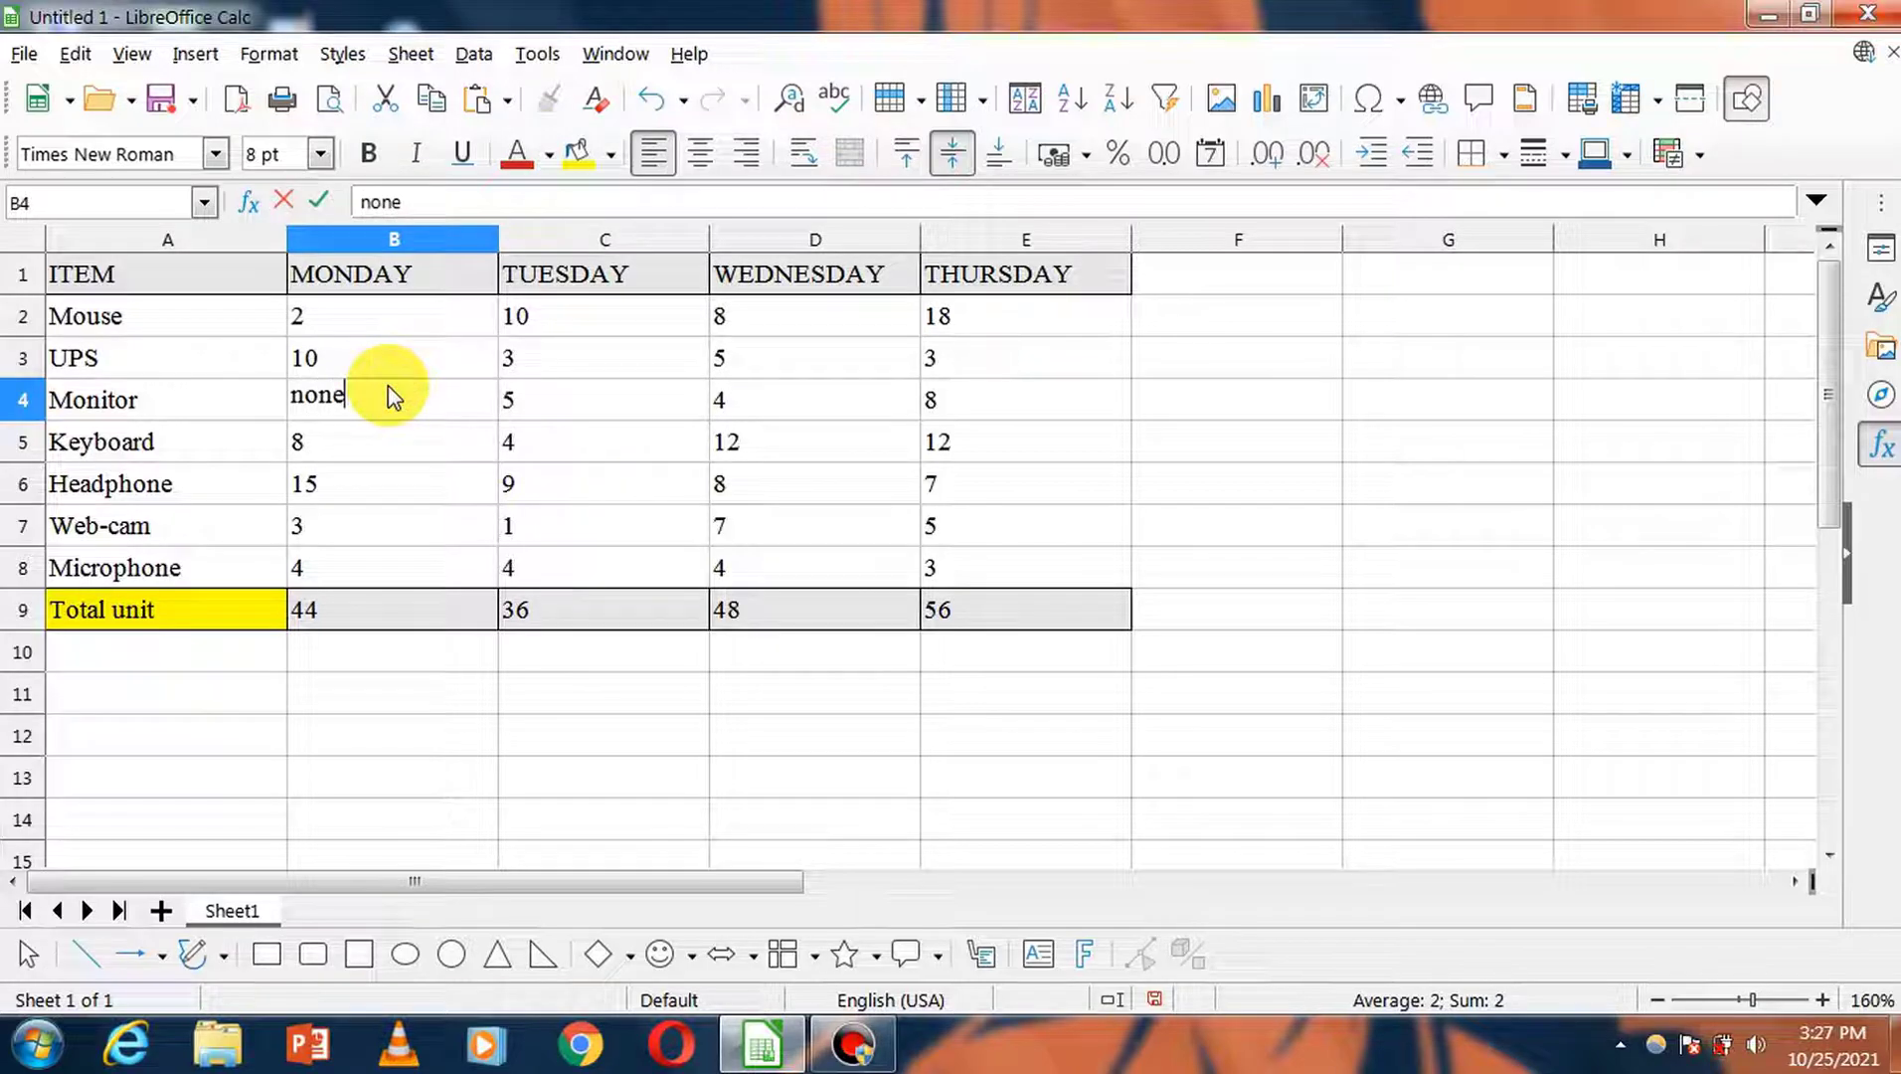
key(Return)
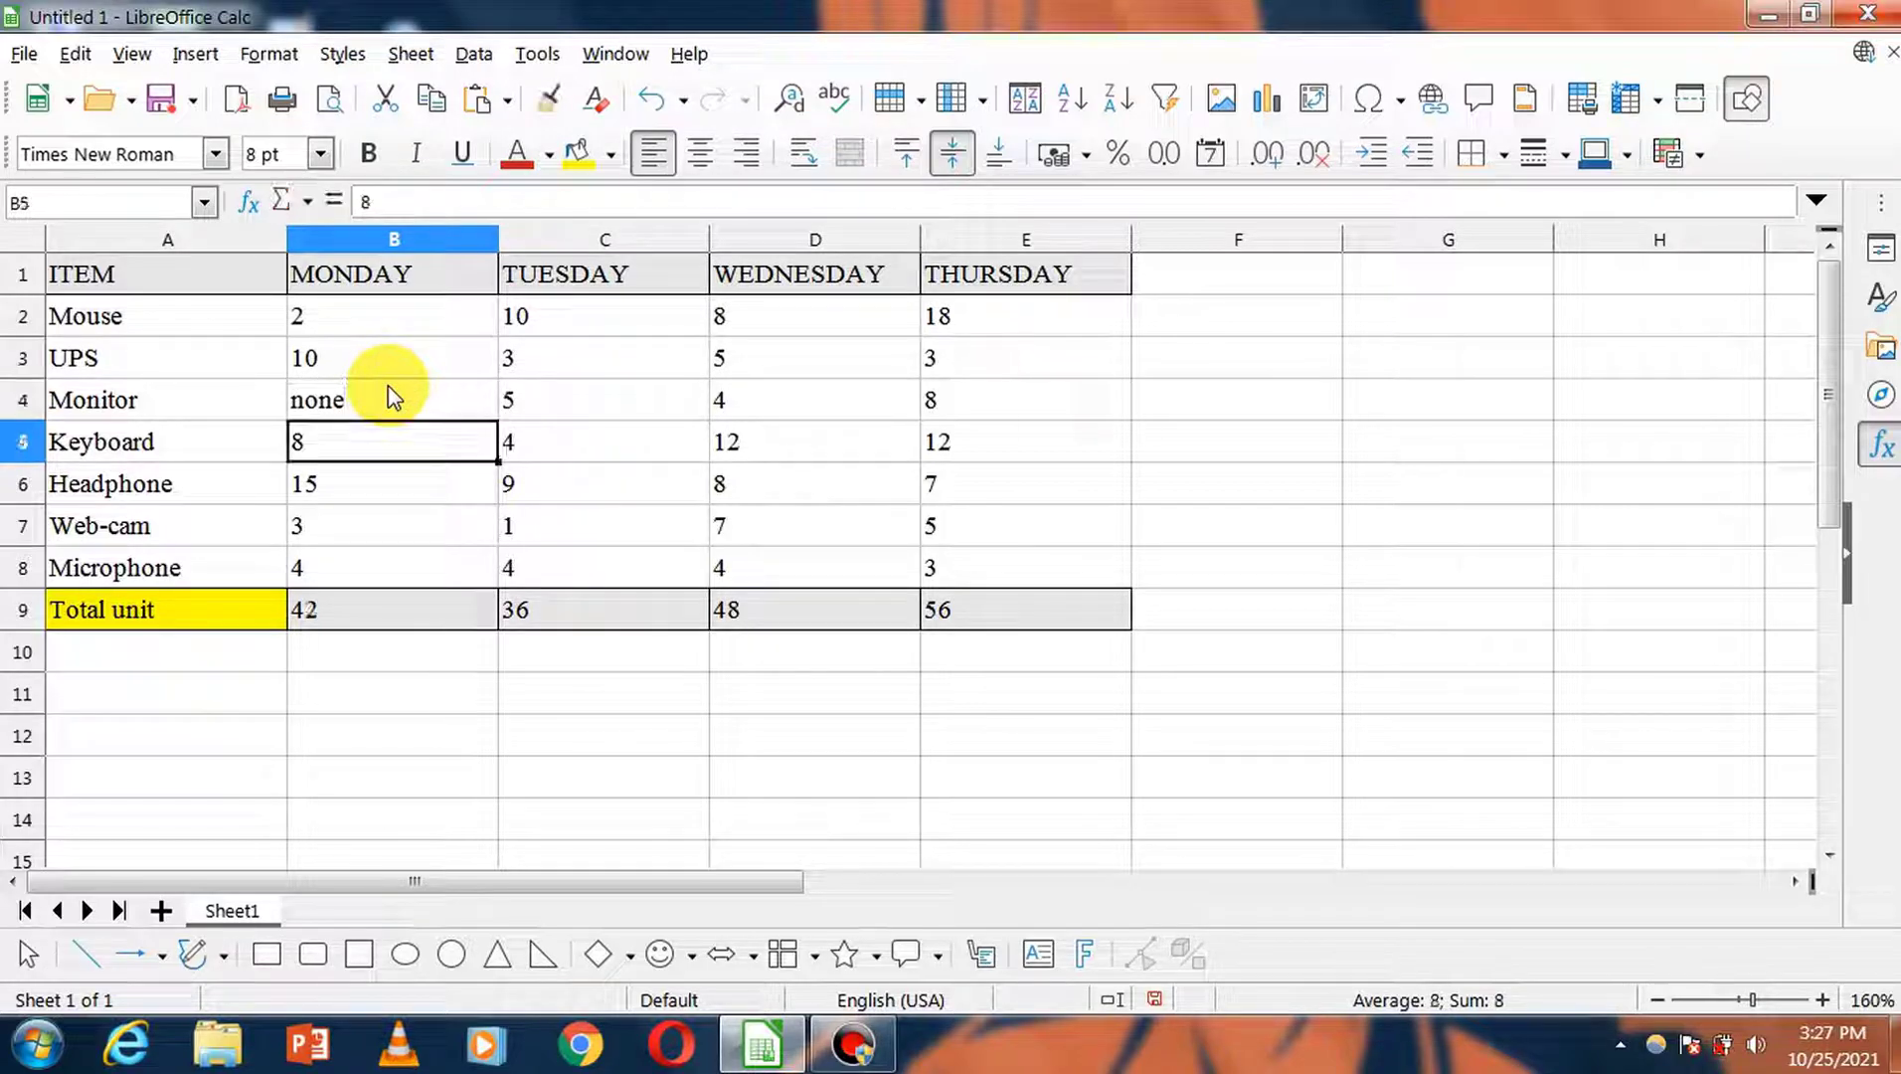
click(409, 608)
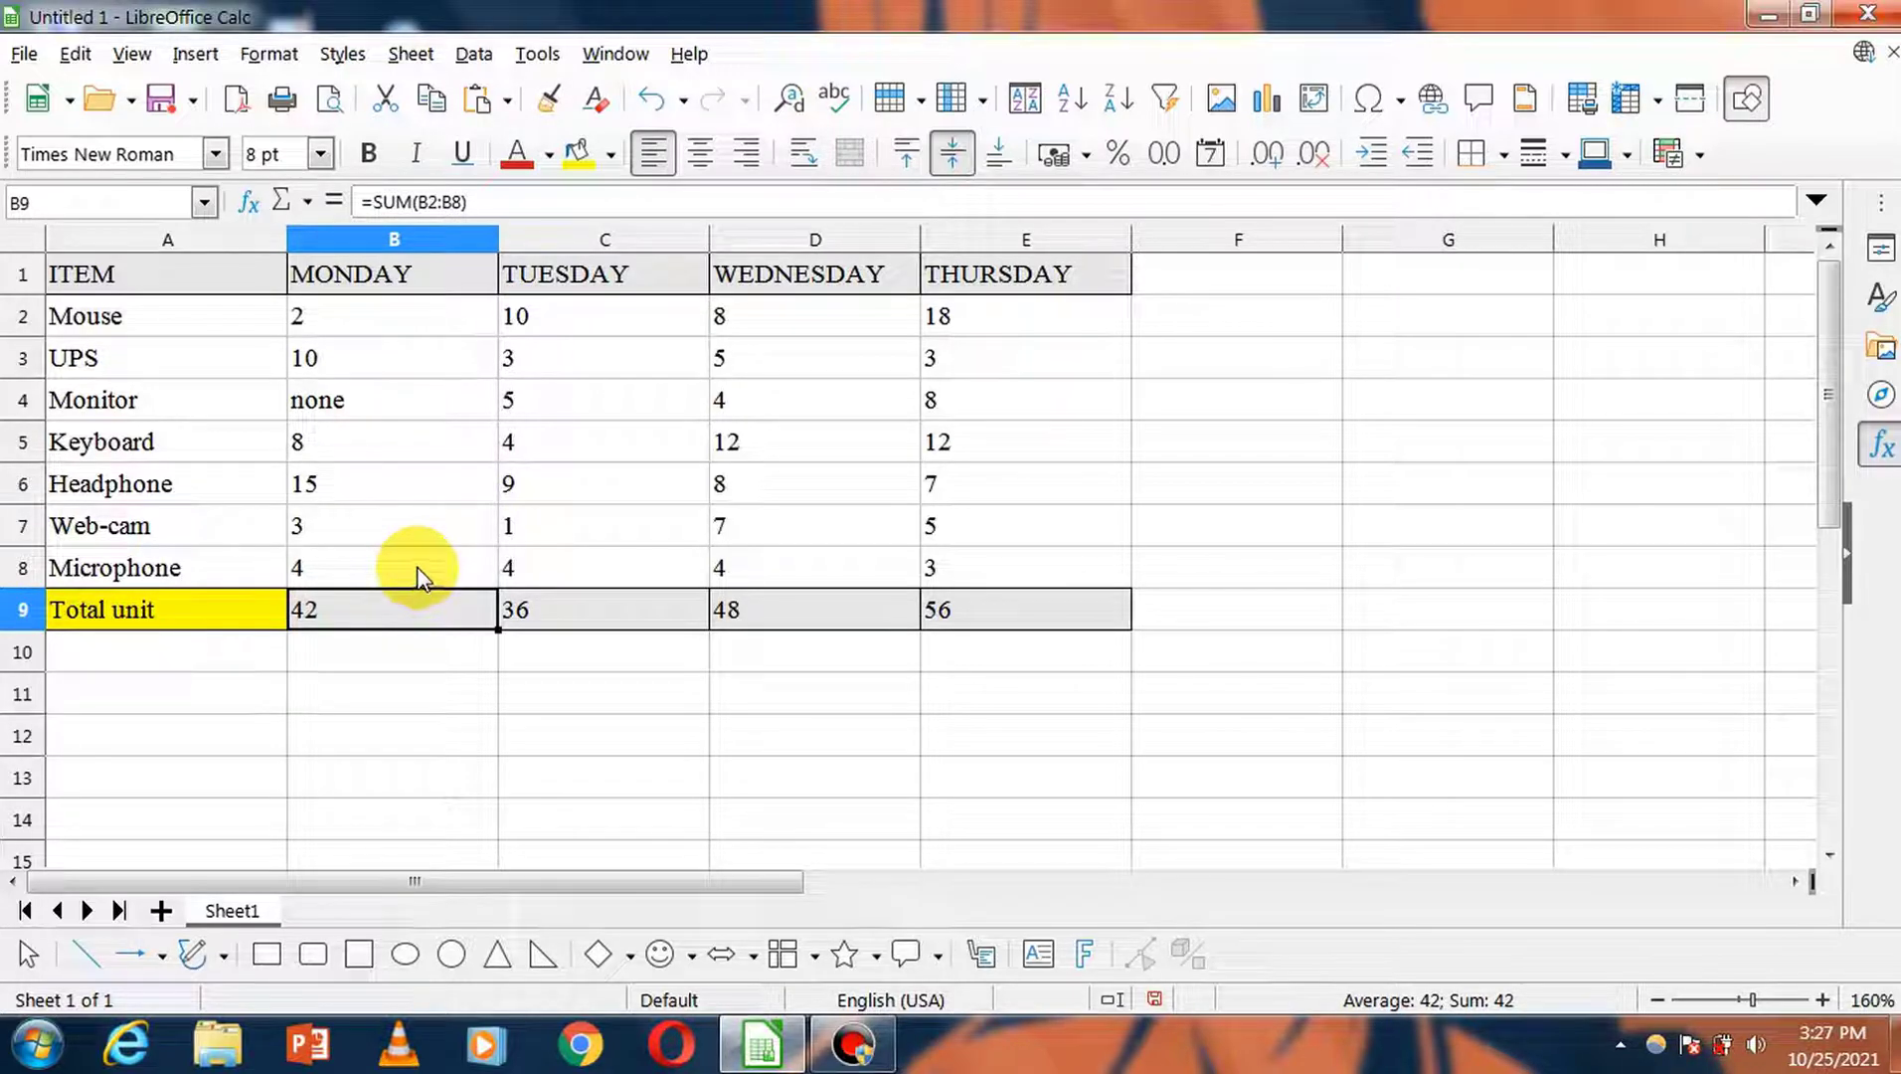
key(Delete)
click(366, 404)
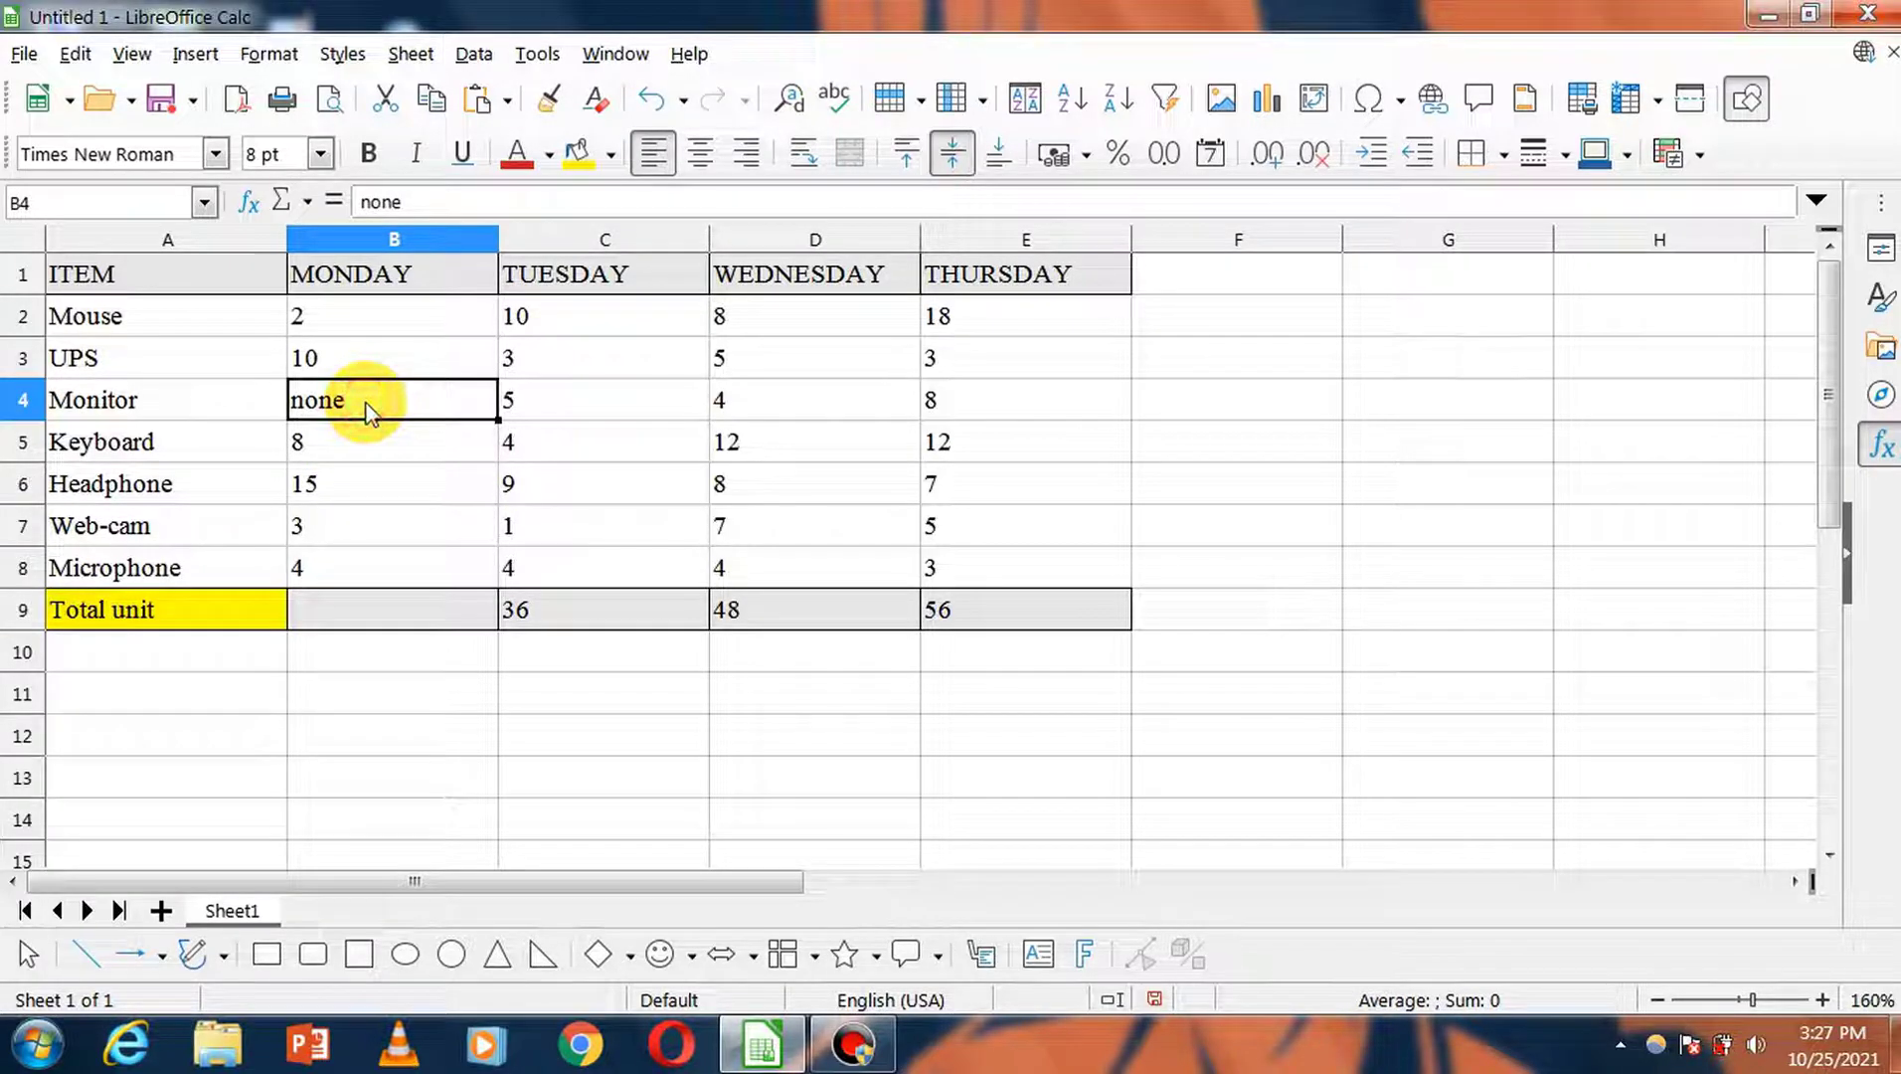
text(2)
key(Return)
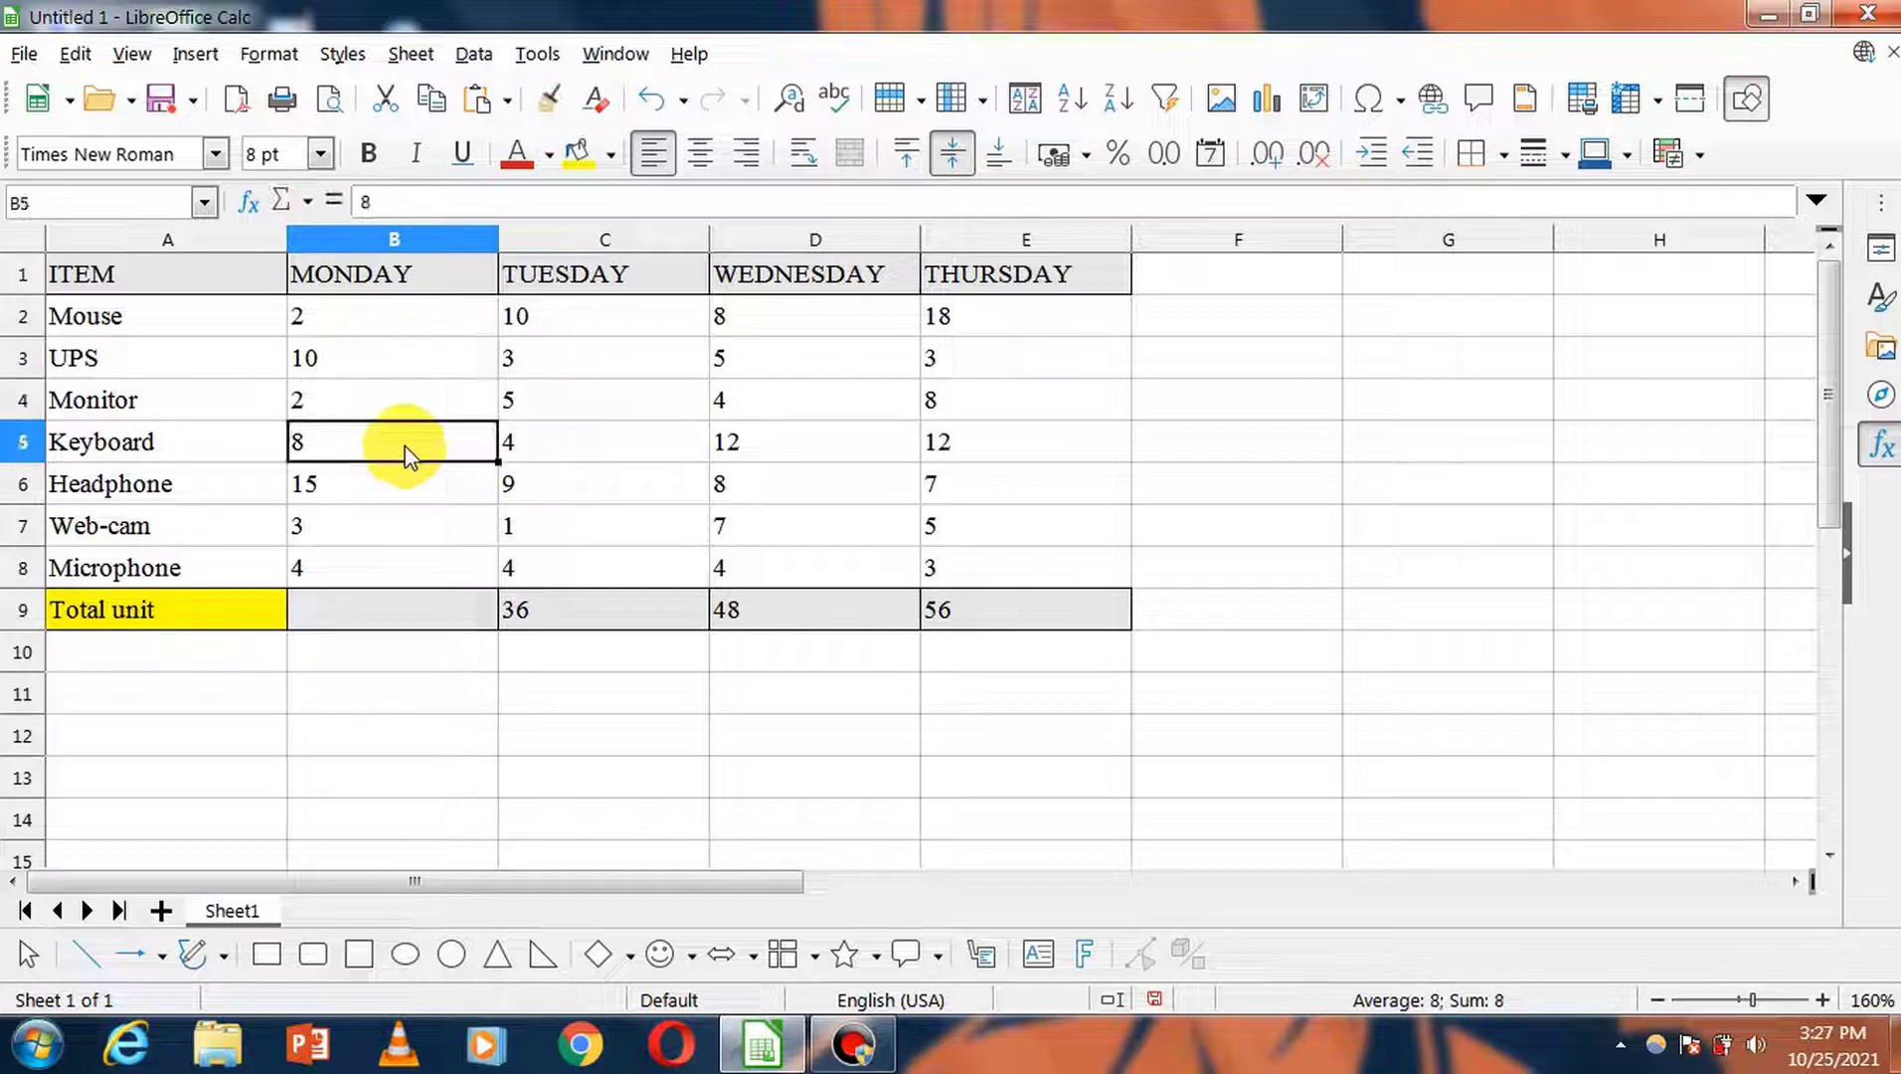
click(423, 679)
click(416, 611)
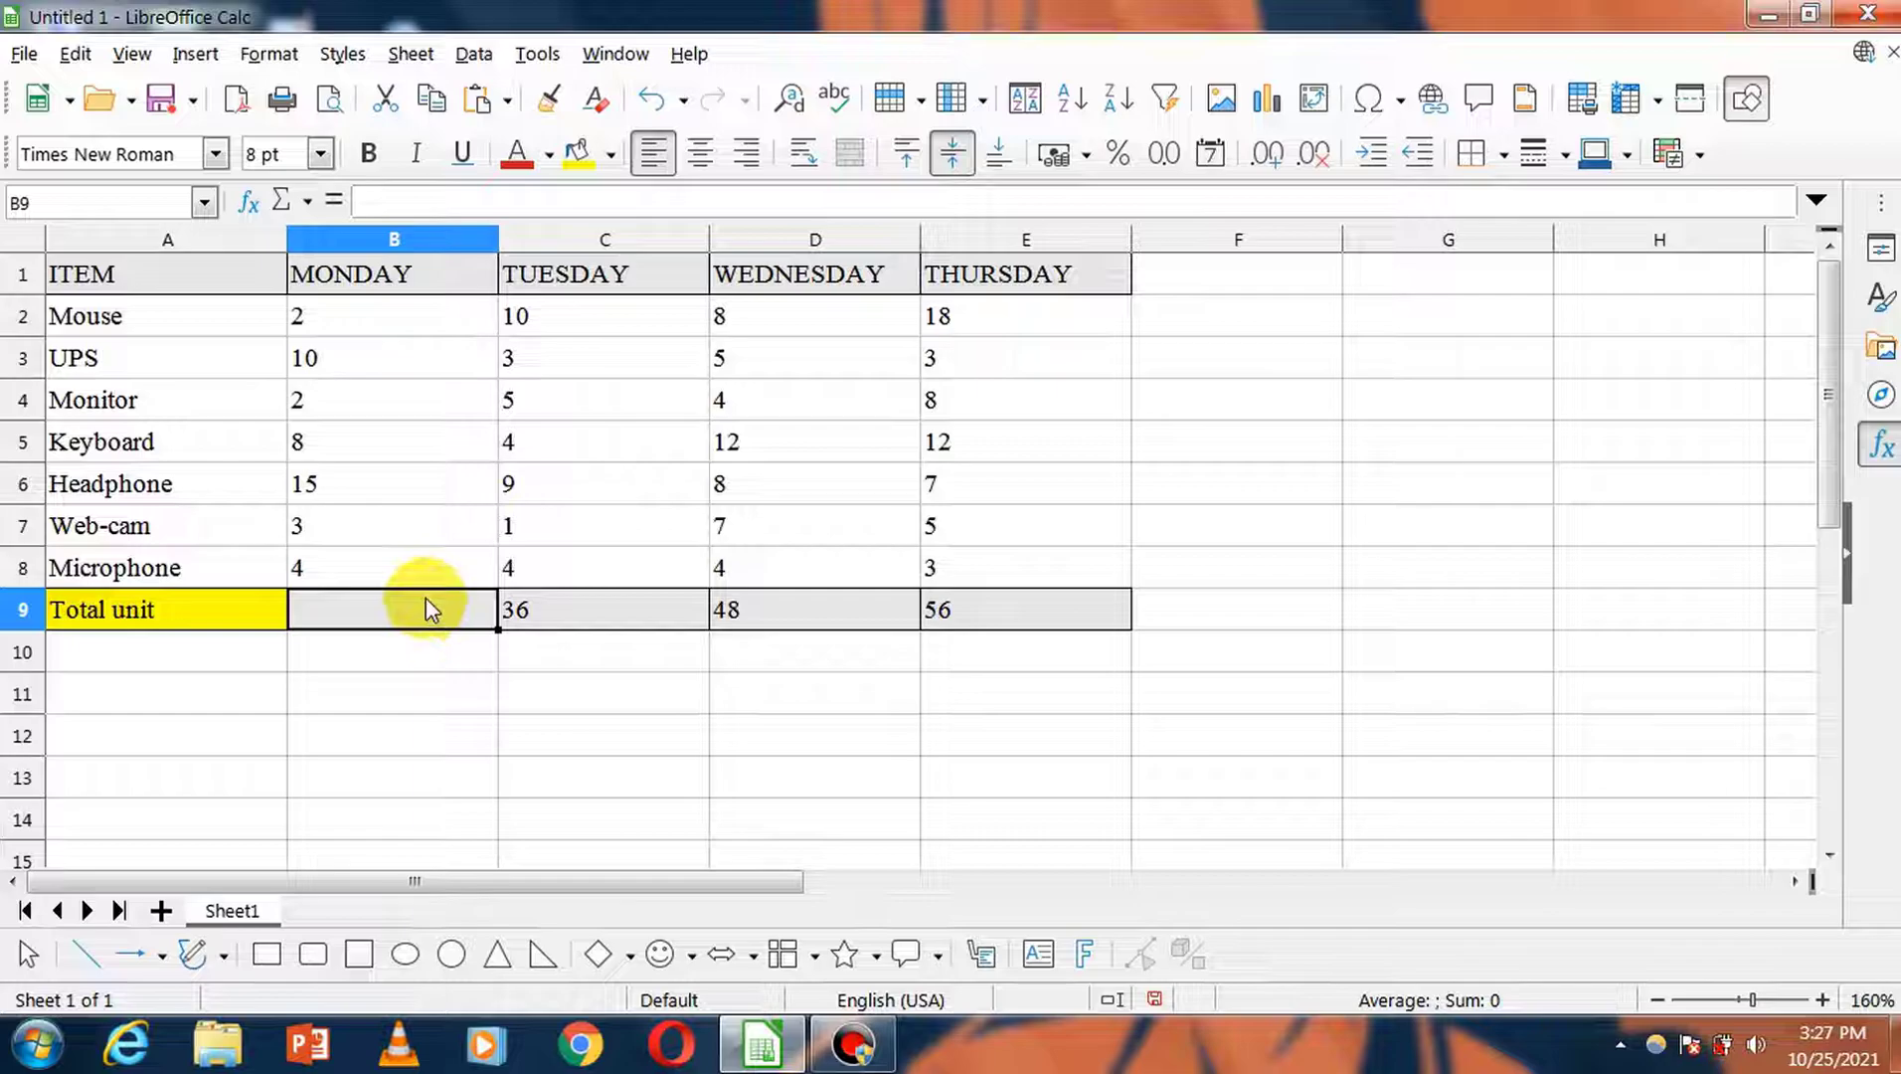
Step: Build =B2+B3+B4+B5+B6+B7+B8 in B9 by clicking each Monday cell, totalling 44
text(=)
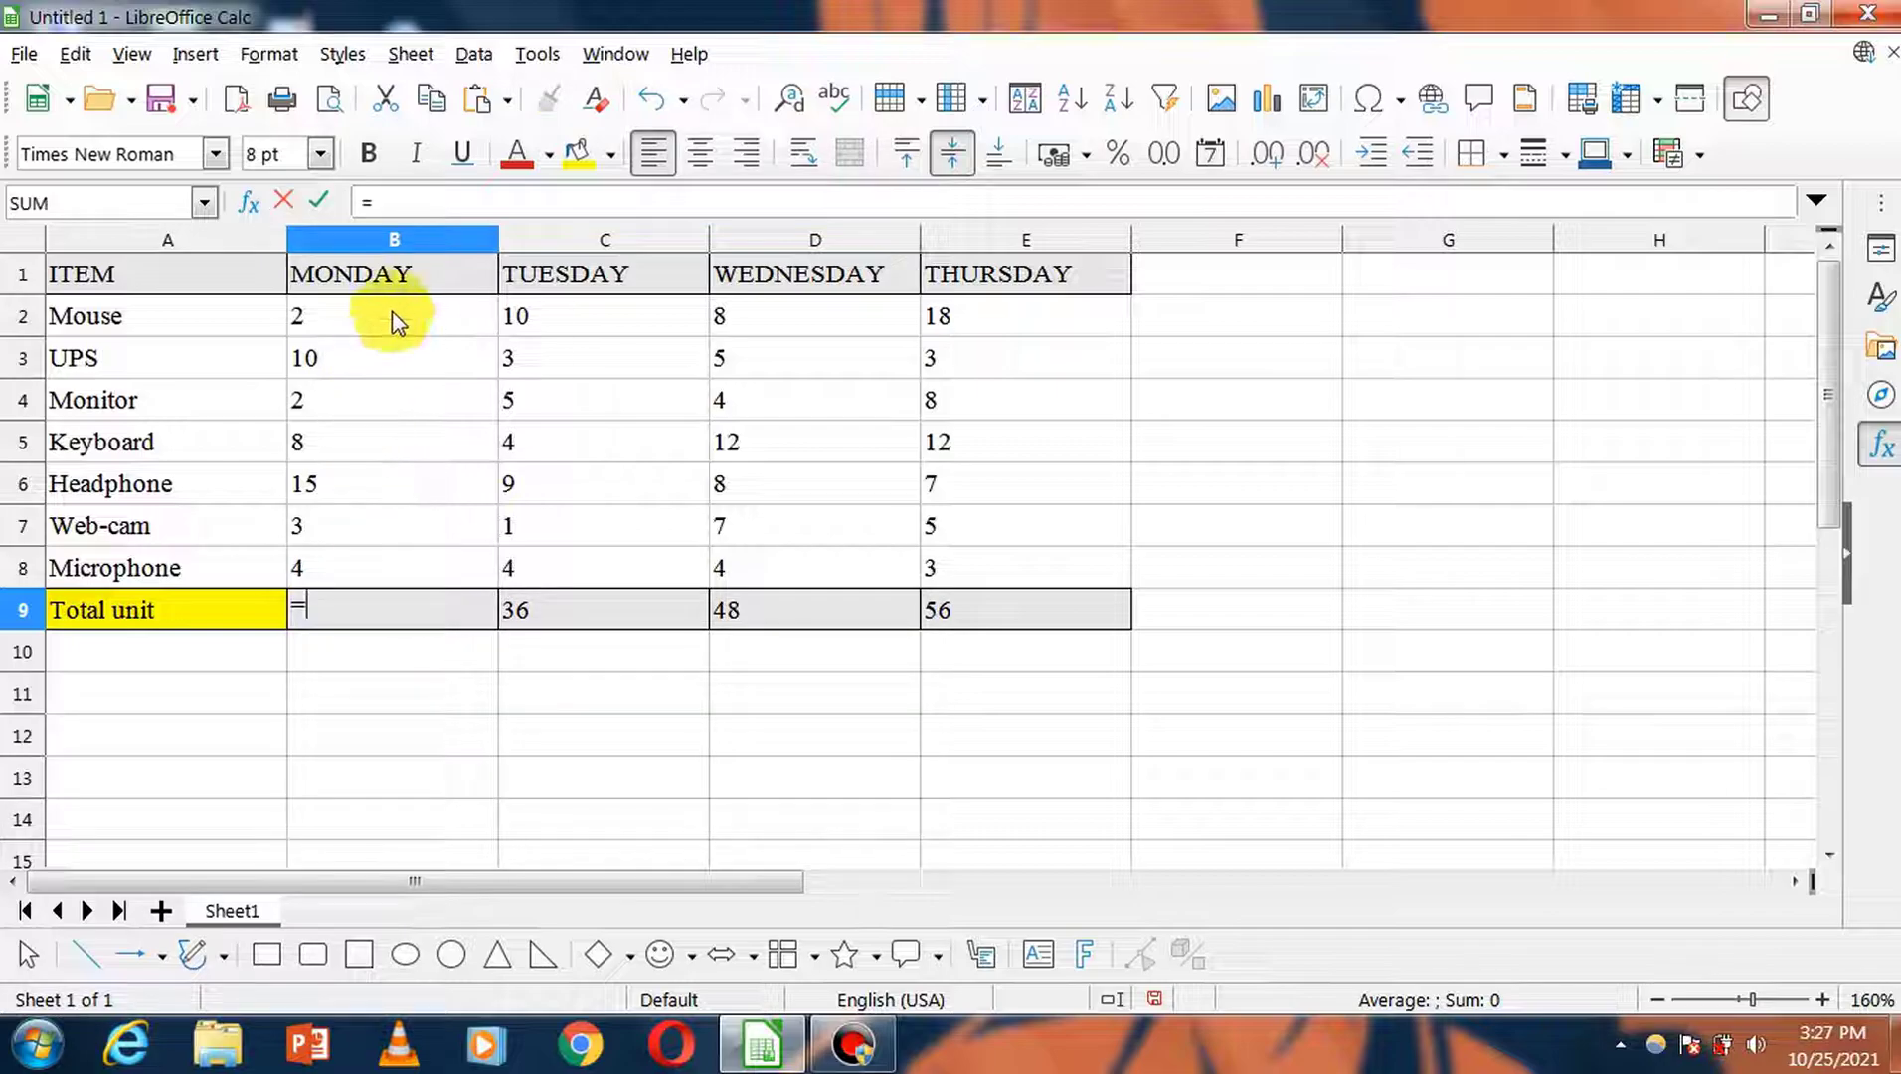
click(398, 318)
text(+)
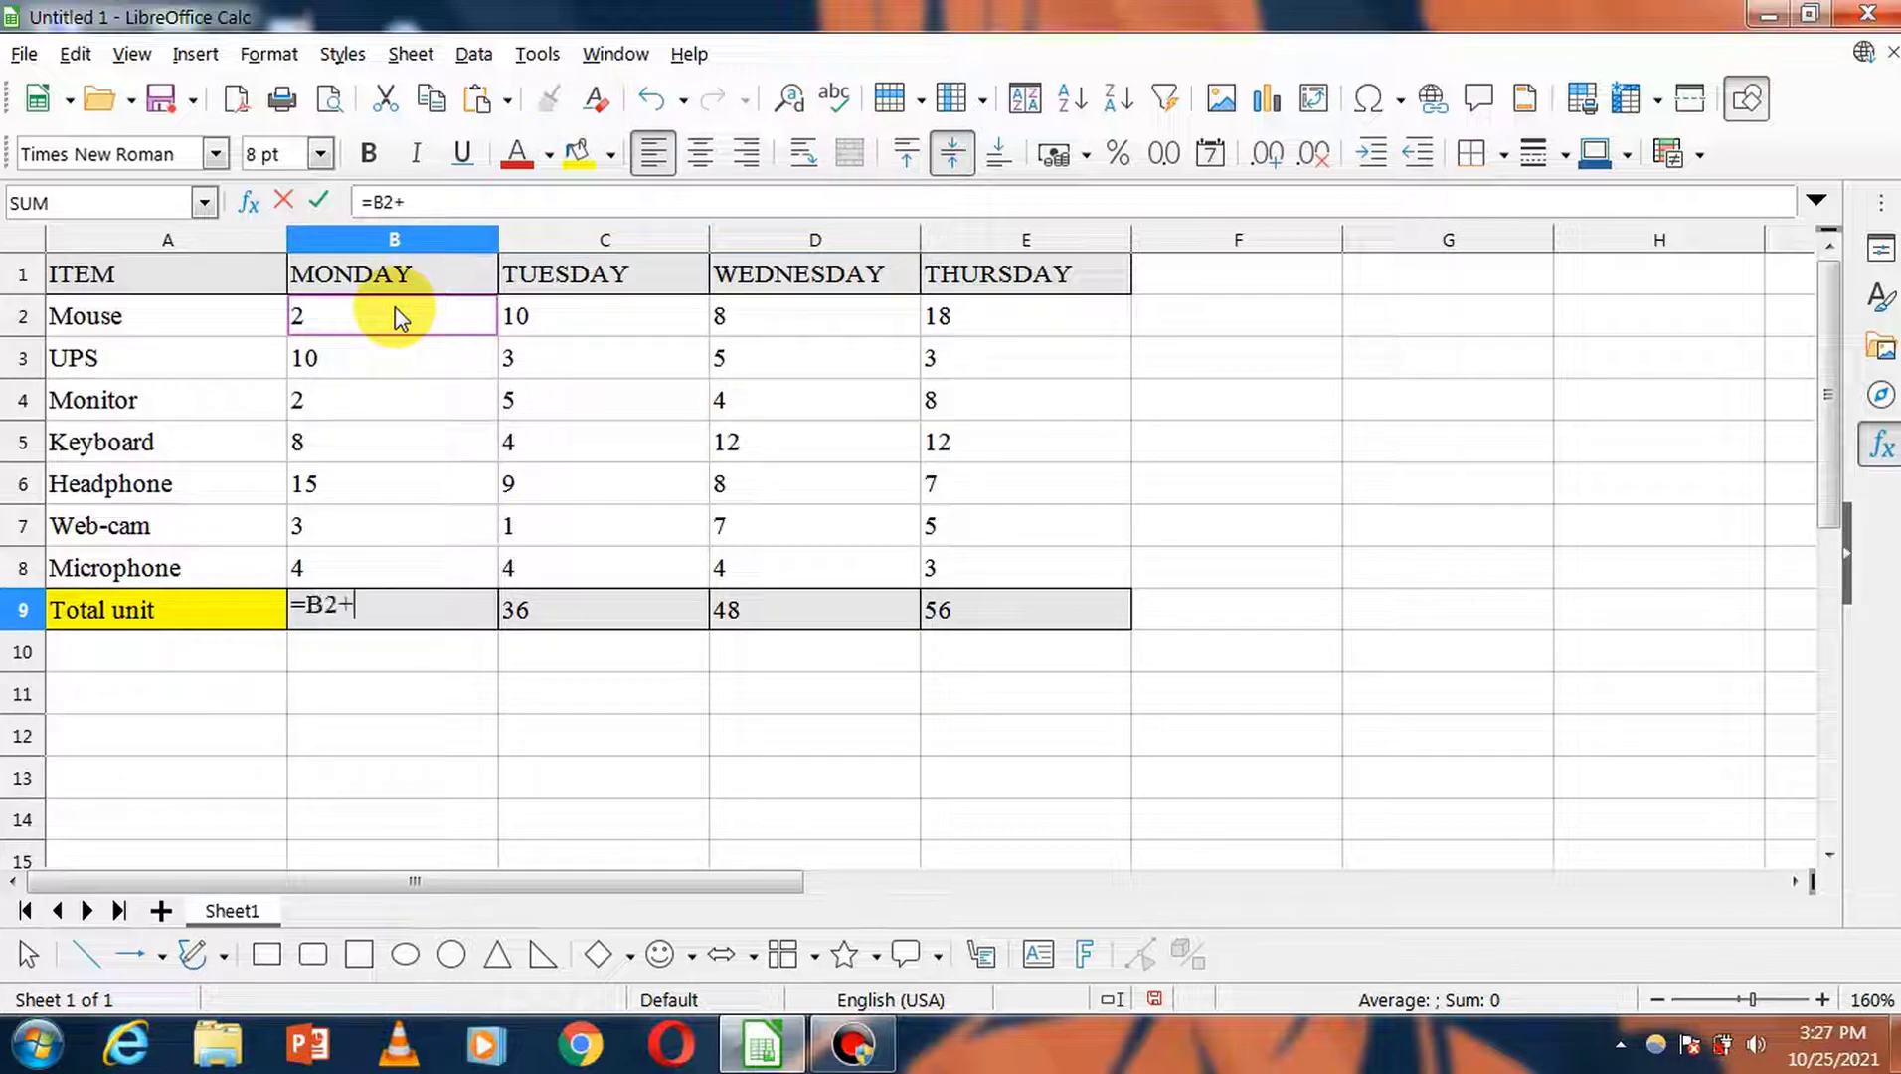
click(385, 363)
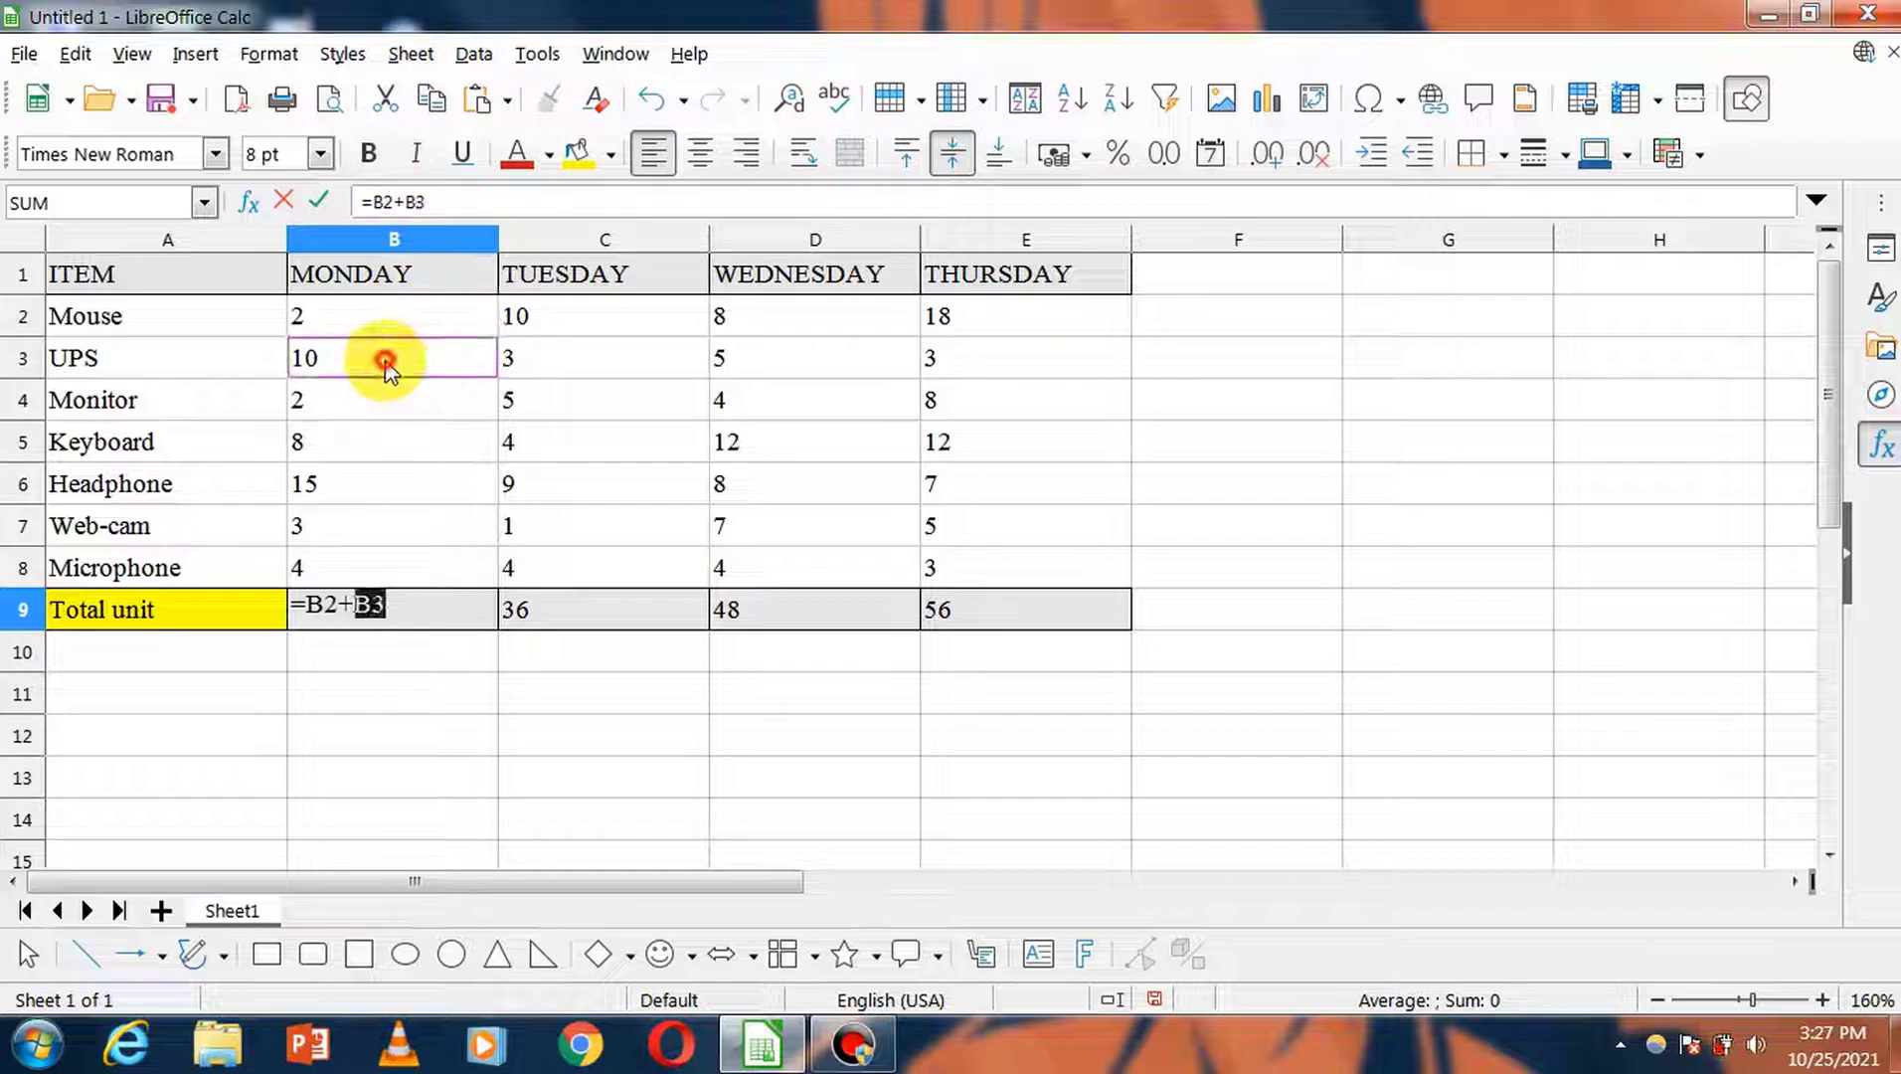
text(+)
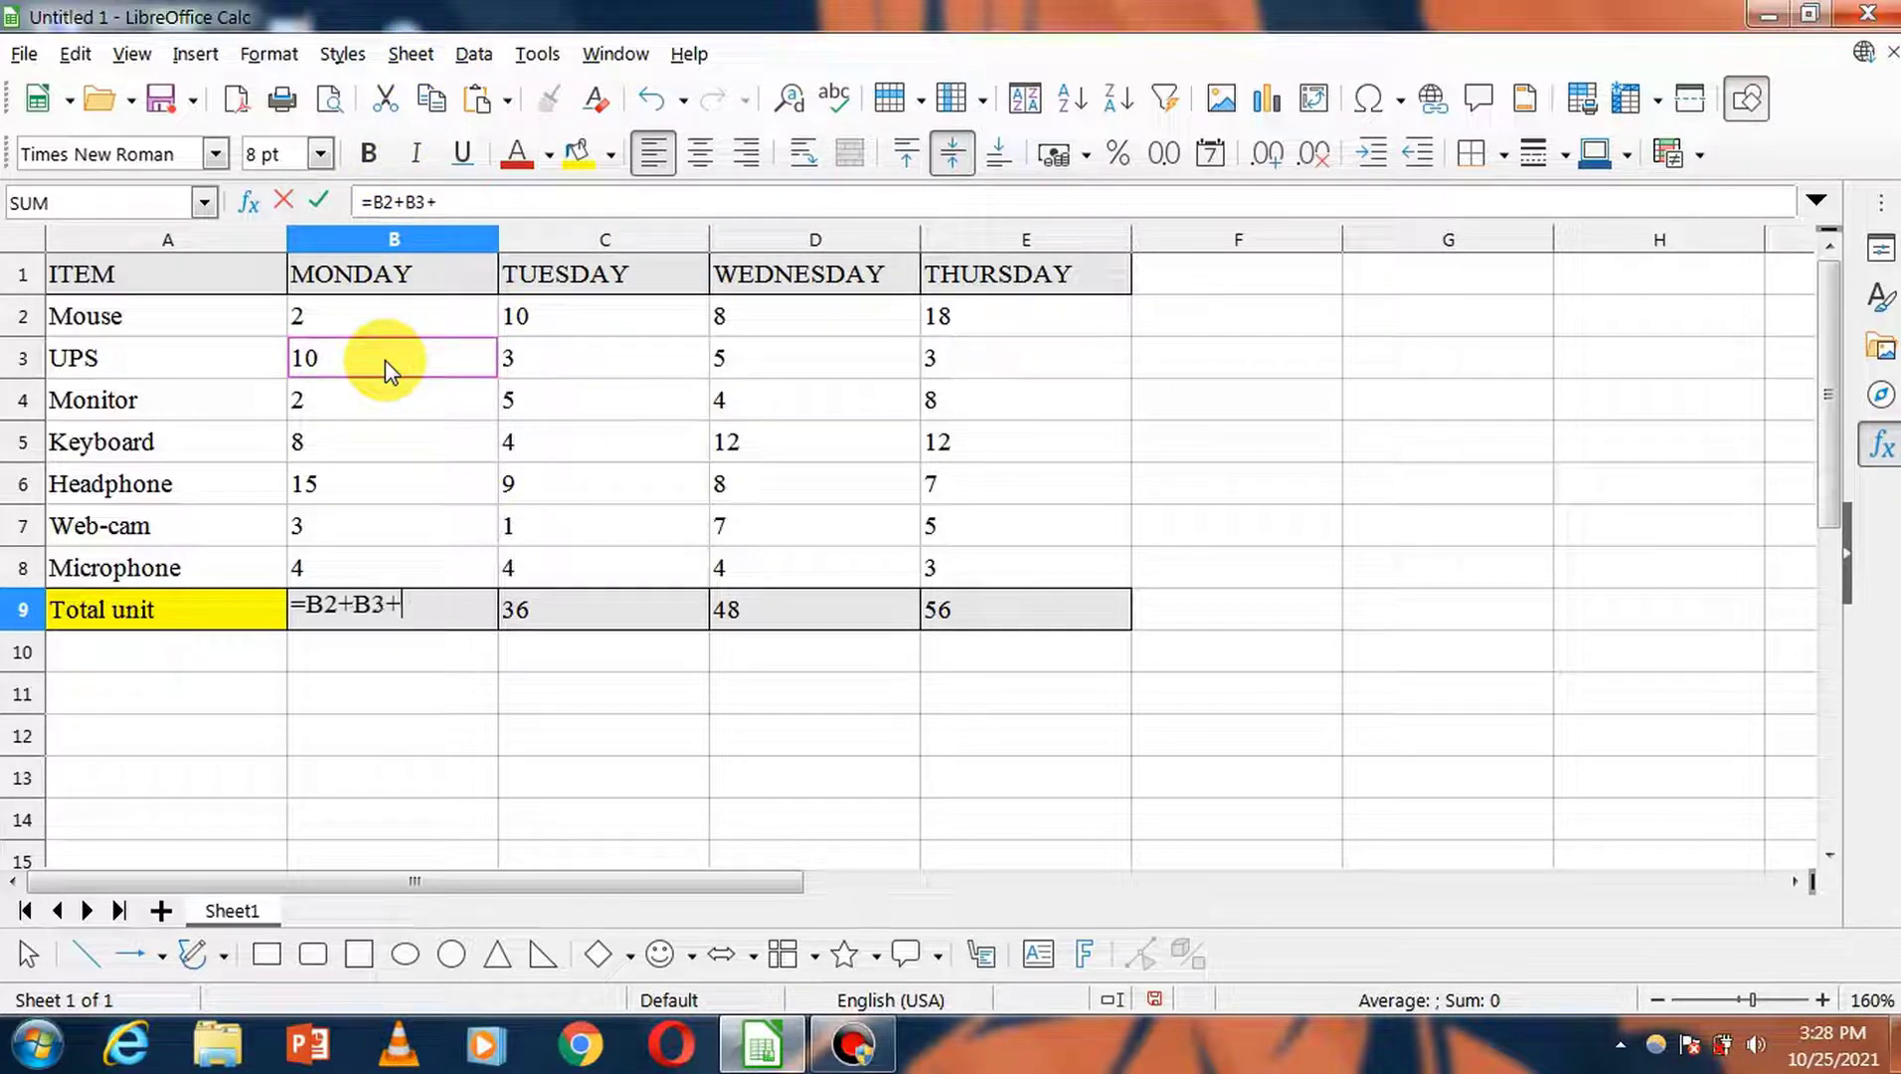
click(343, 396)
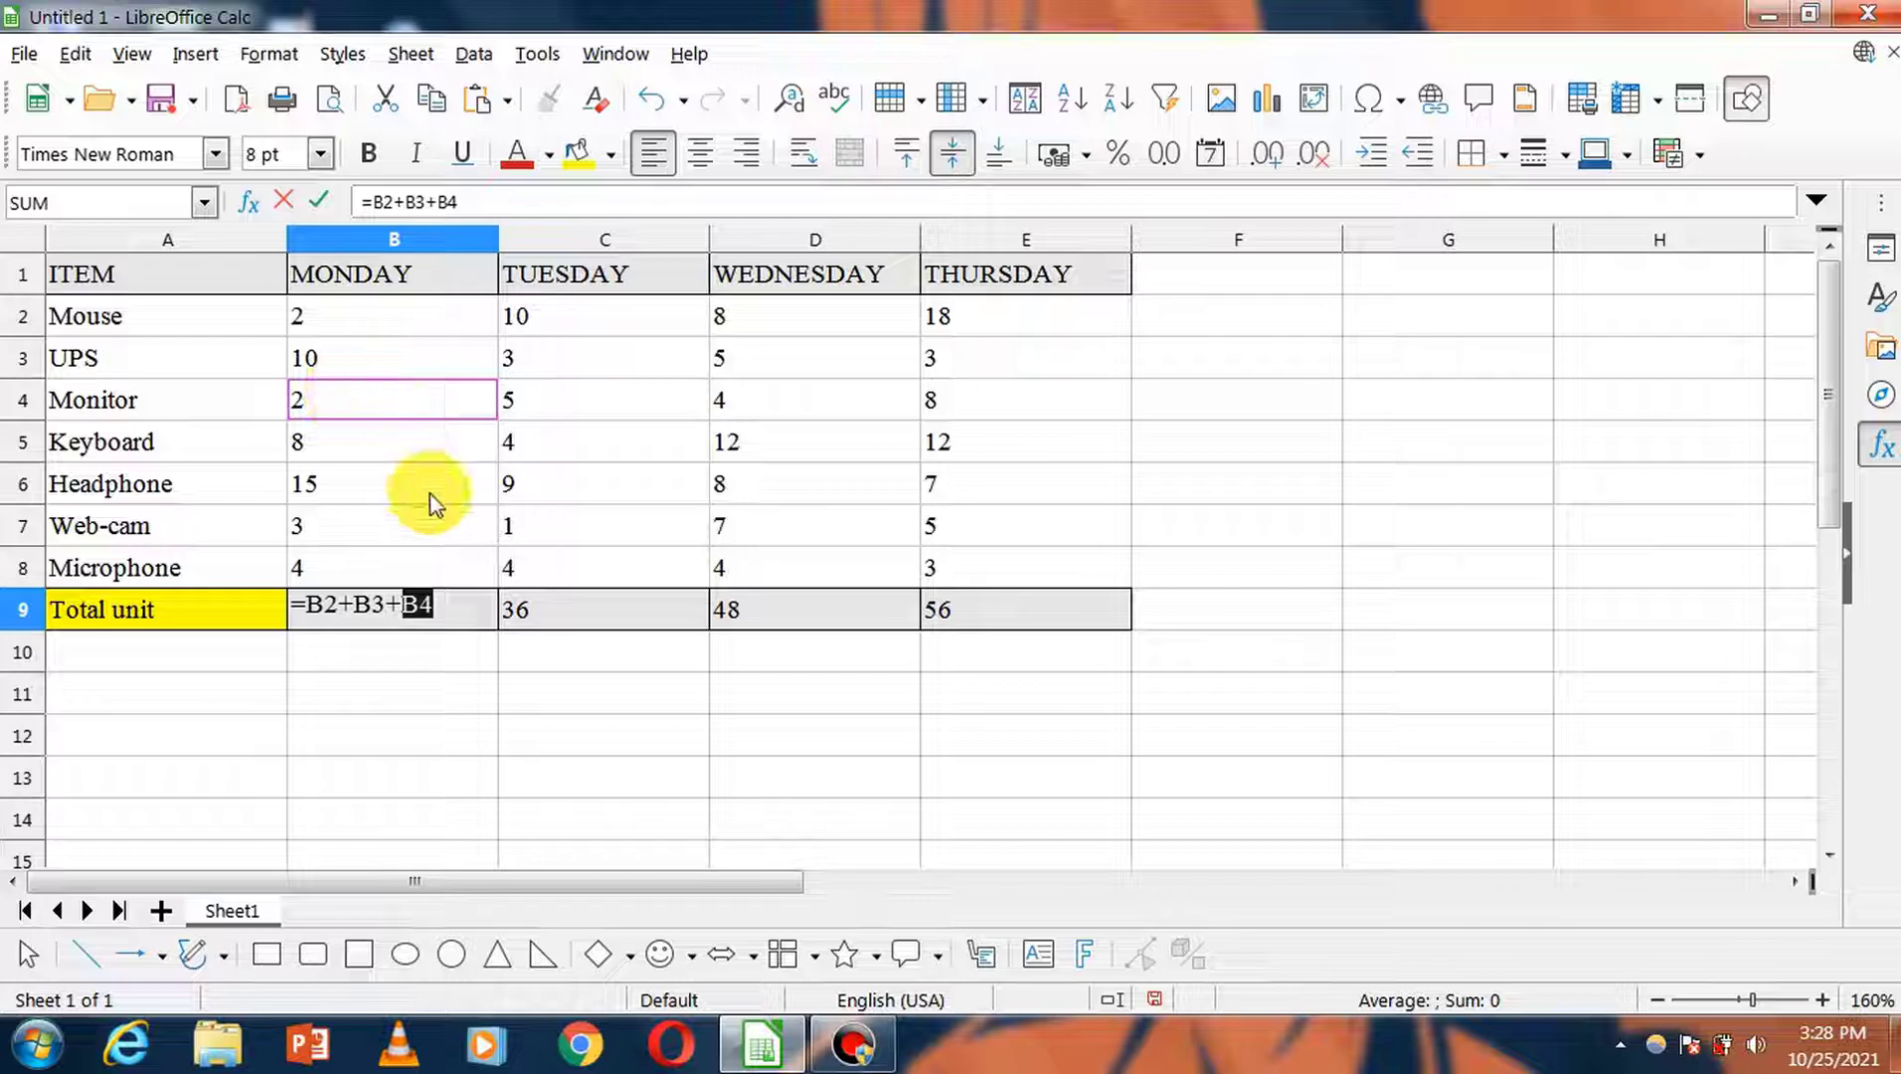
text(+)
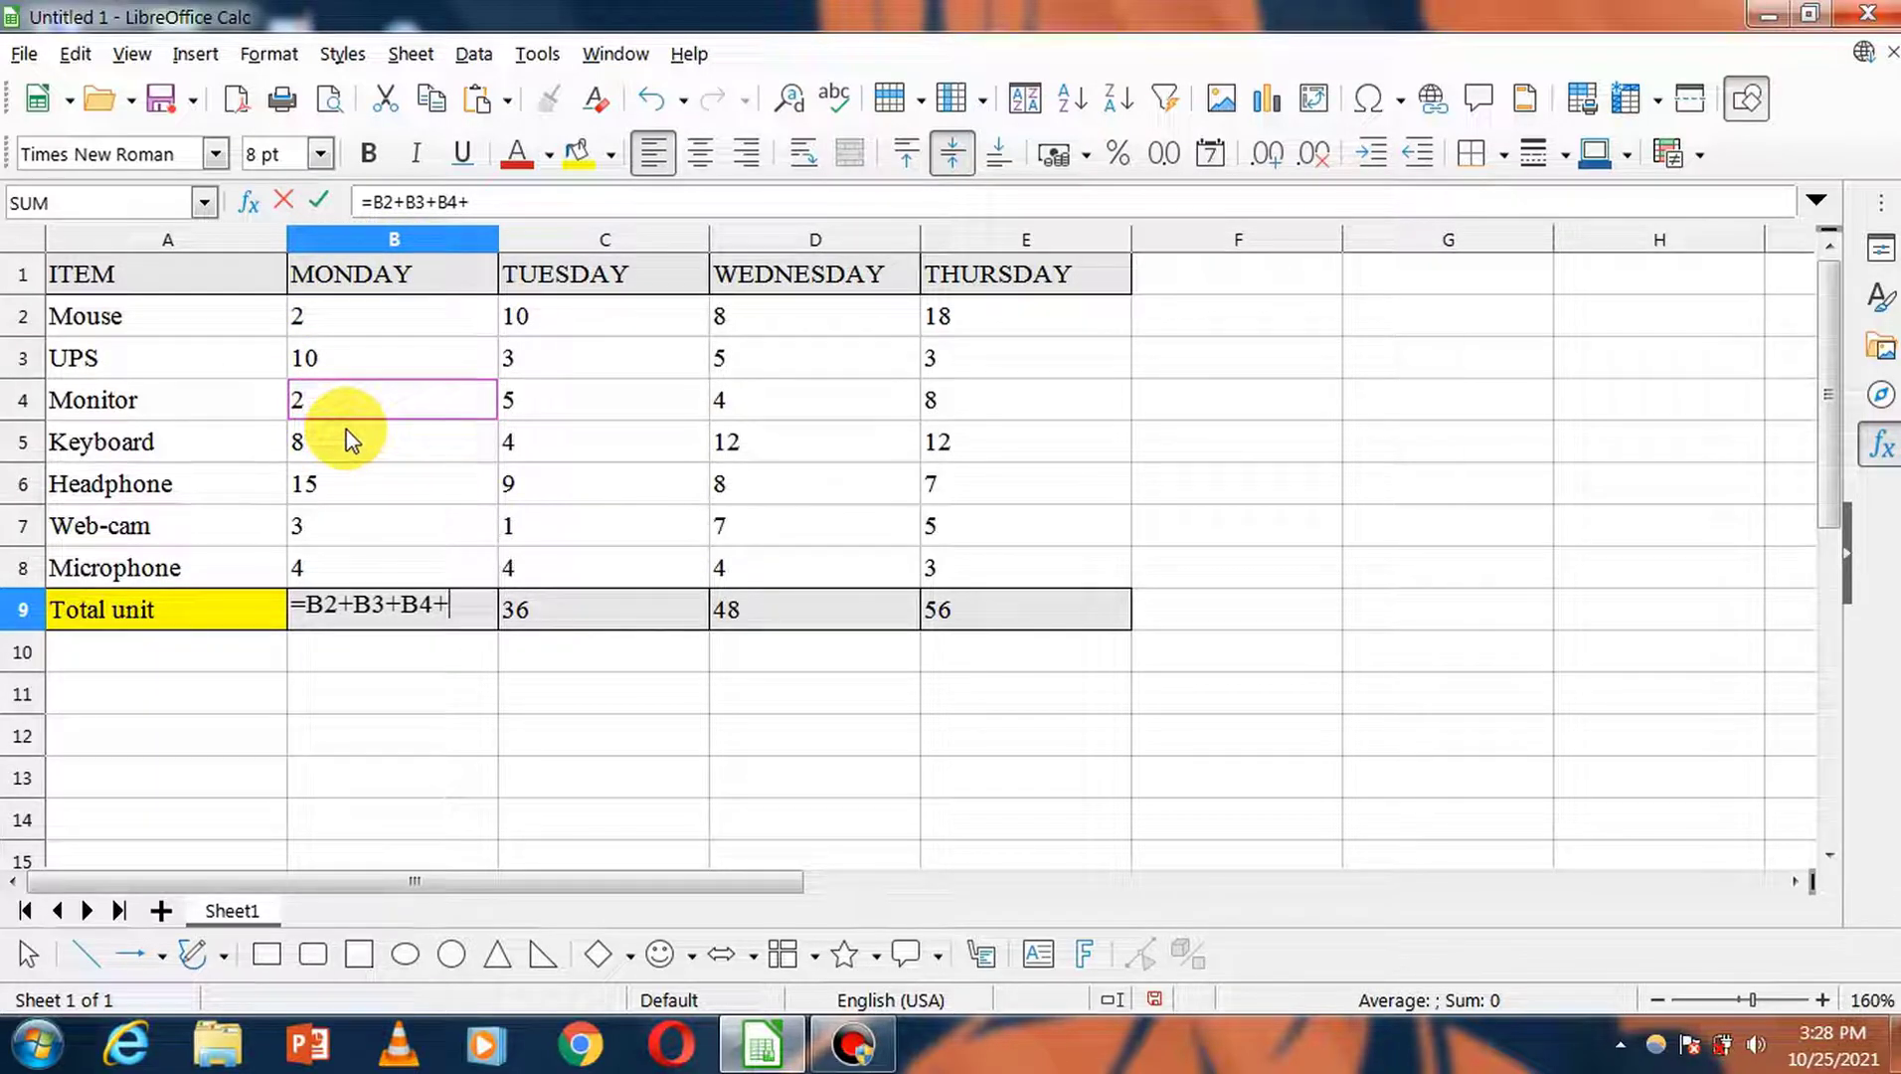
click(350, 439)
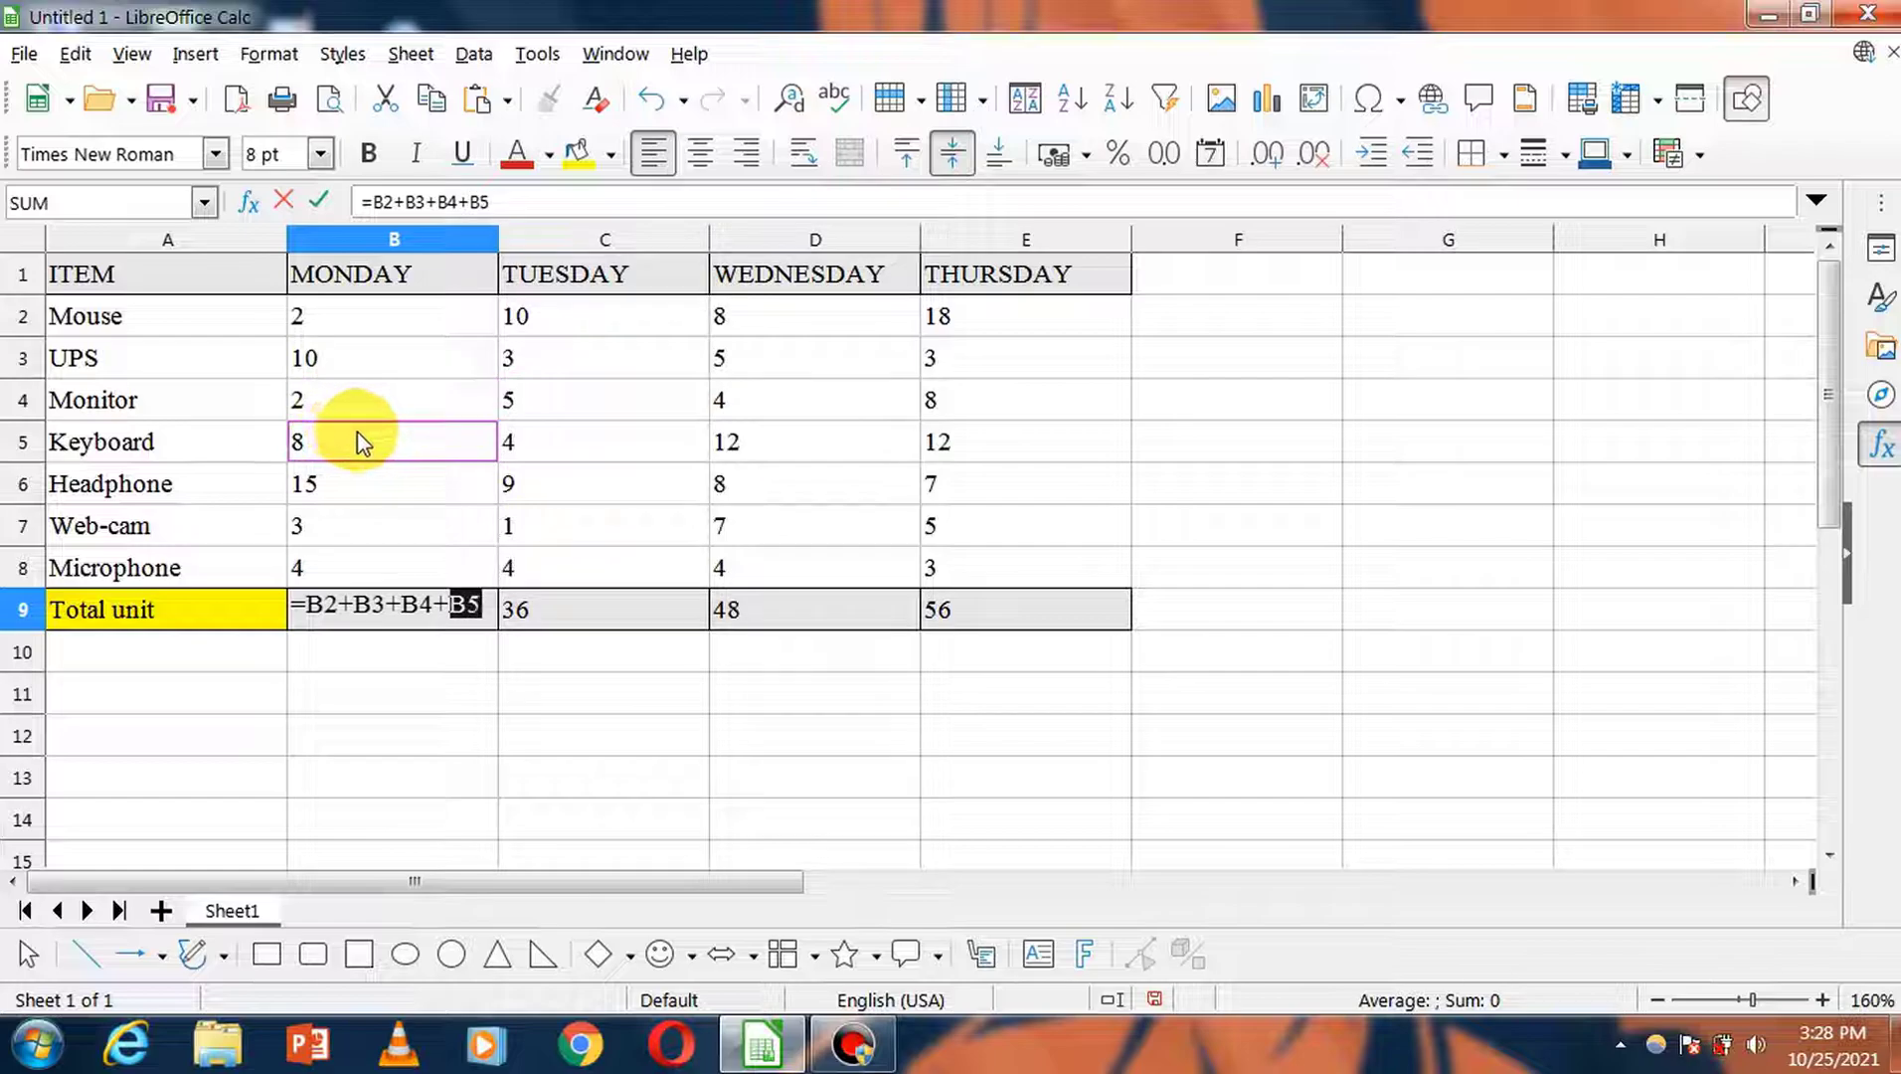
text(+)
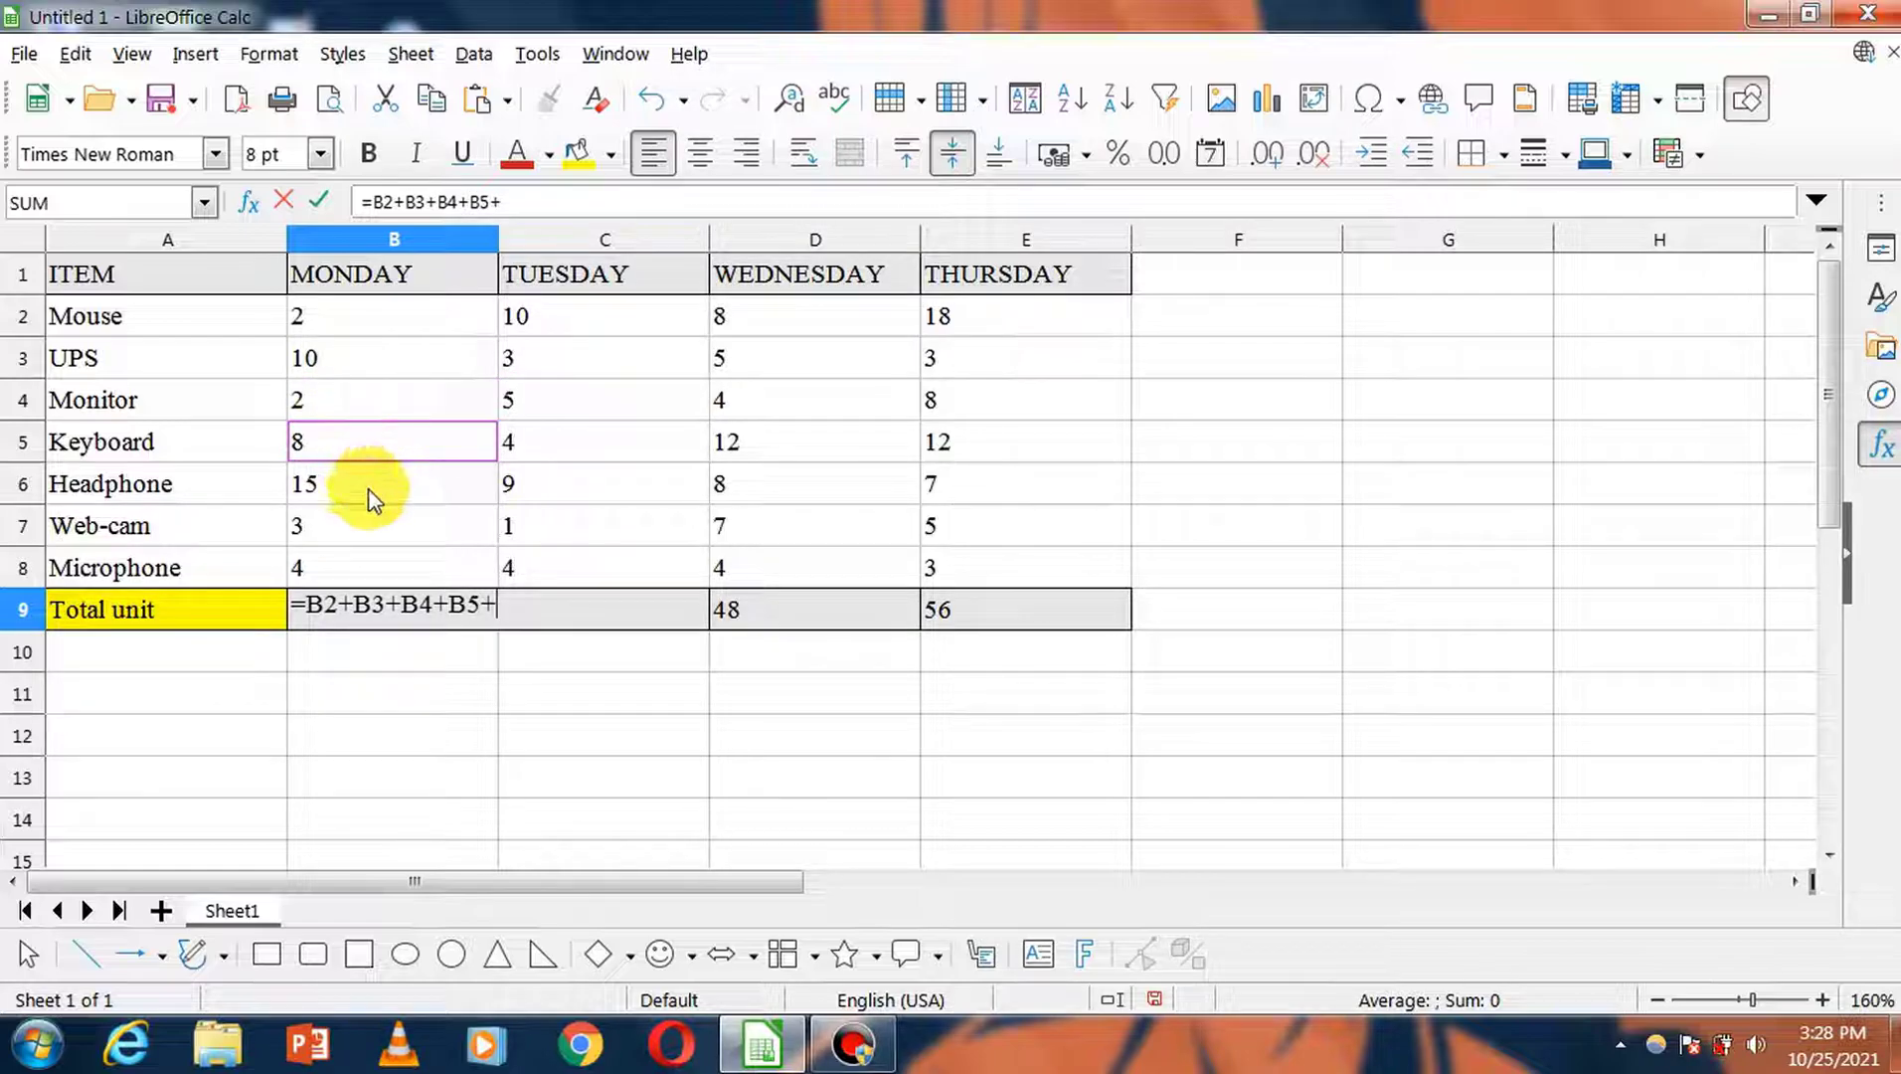
click(384, 480)
text(+)
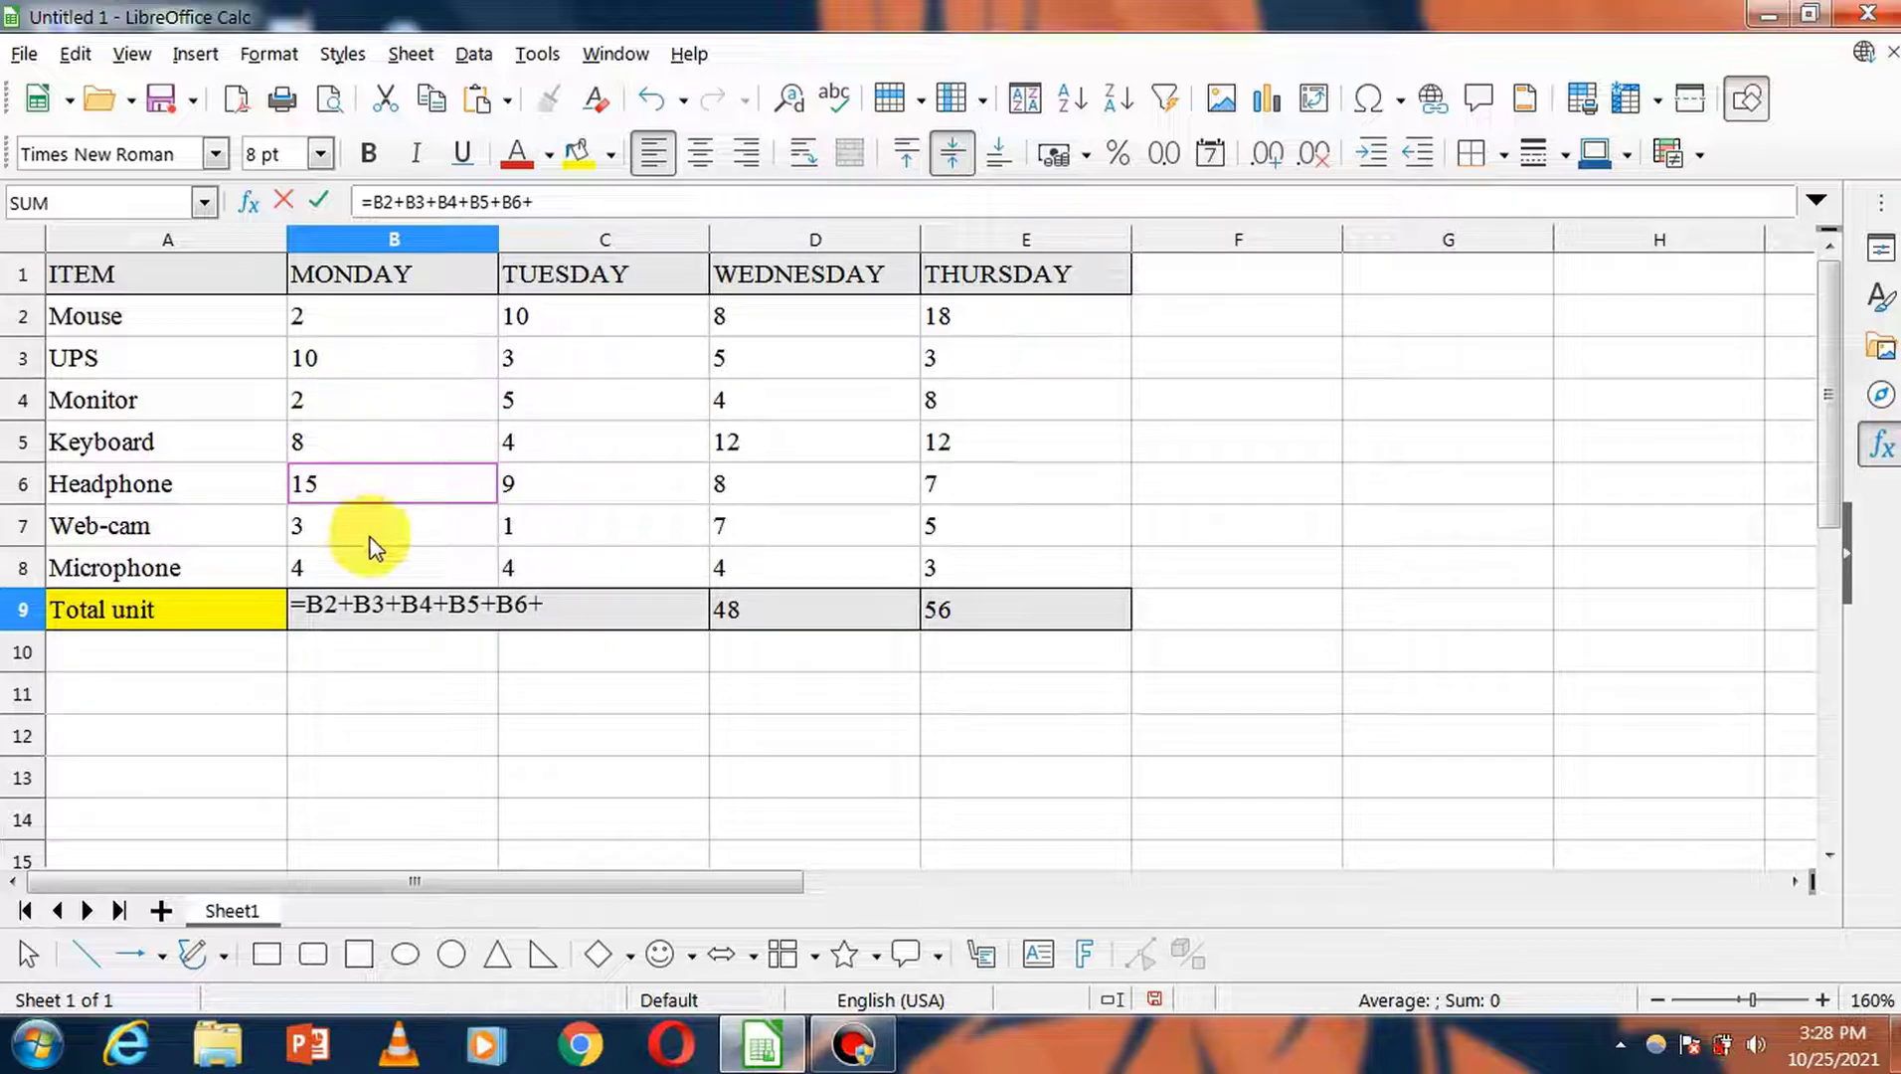
click(369, 534)
text(+)
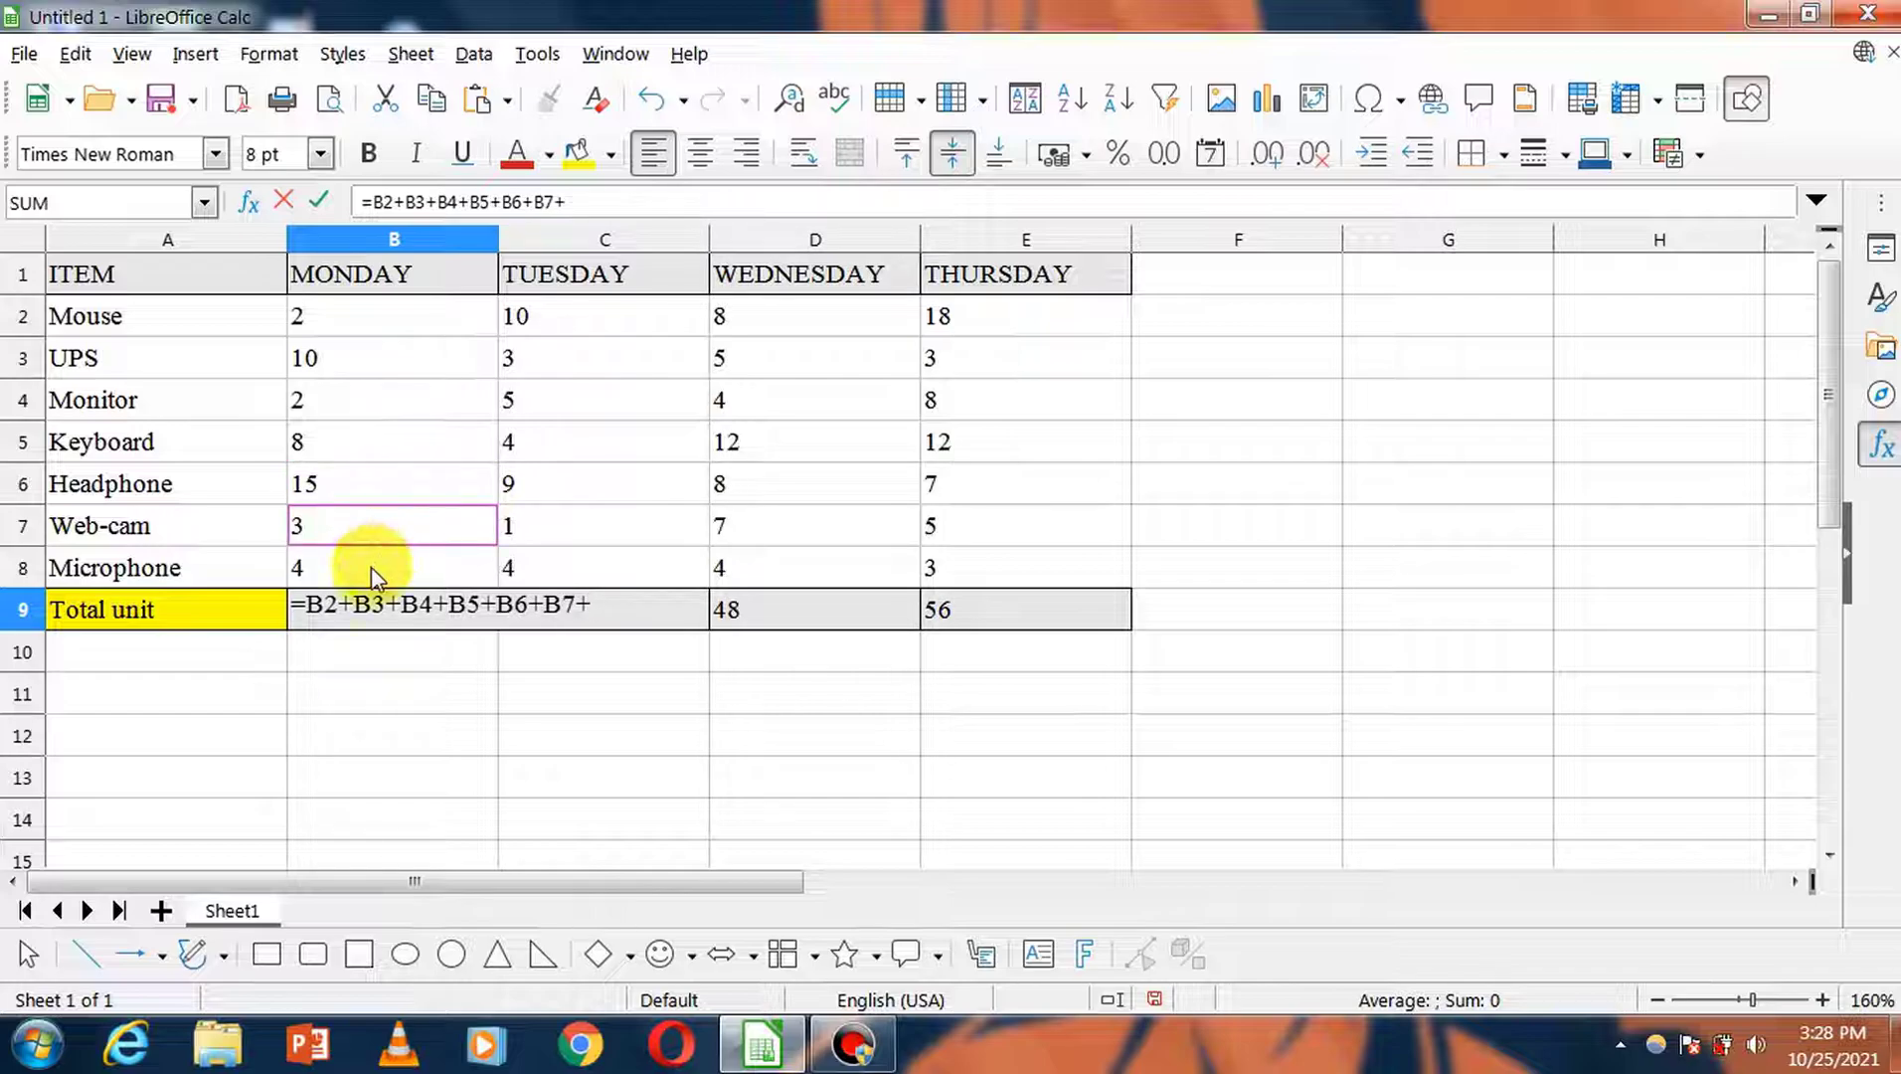
click(370, 565)
key(Return)
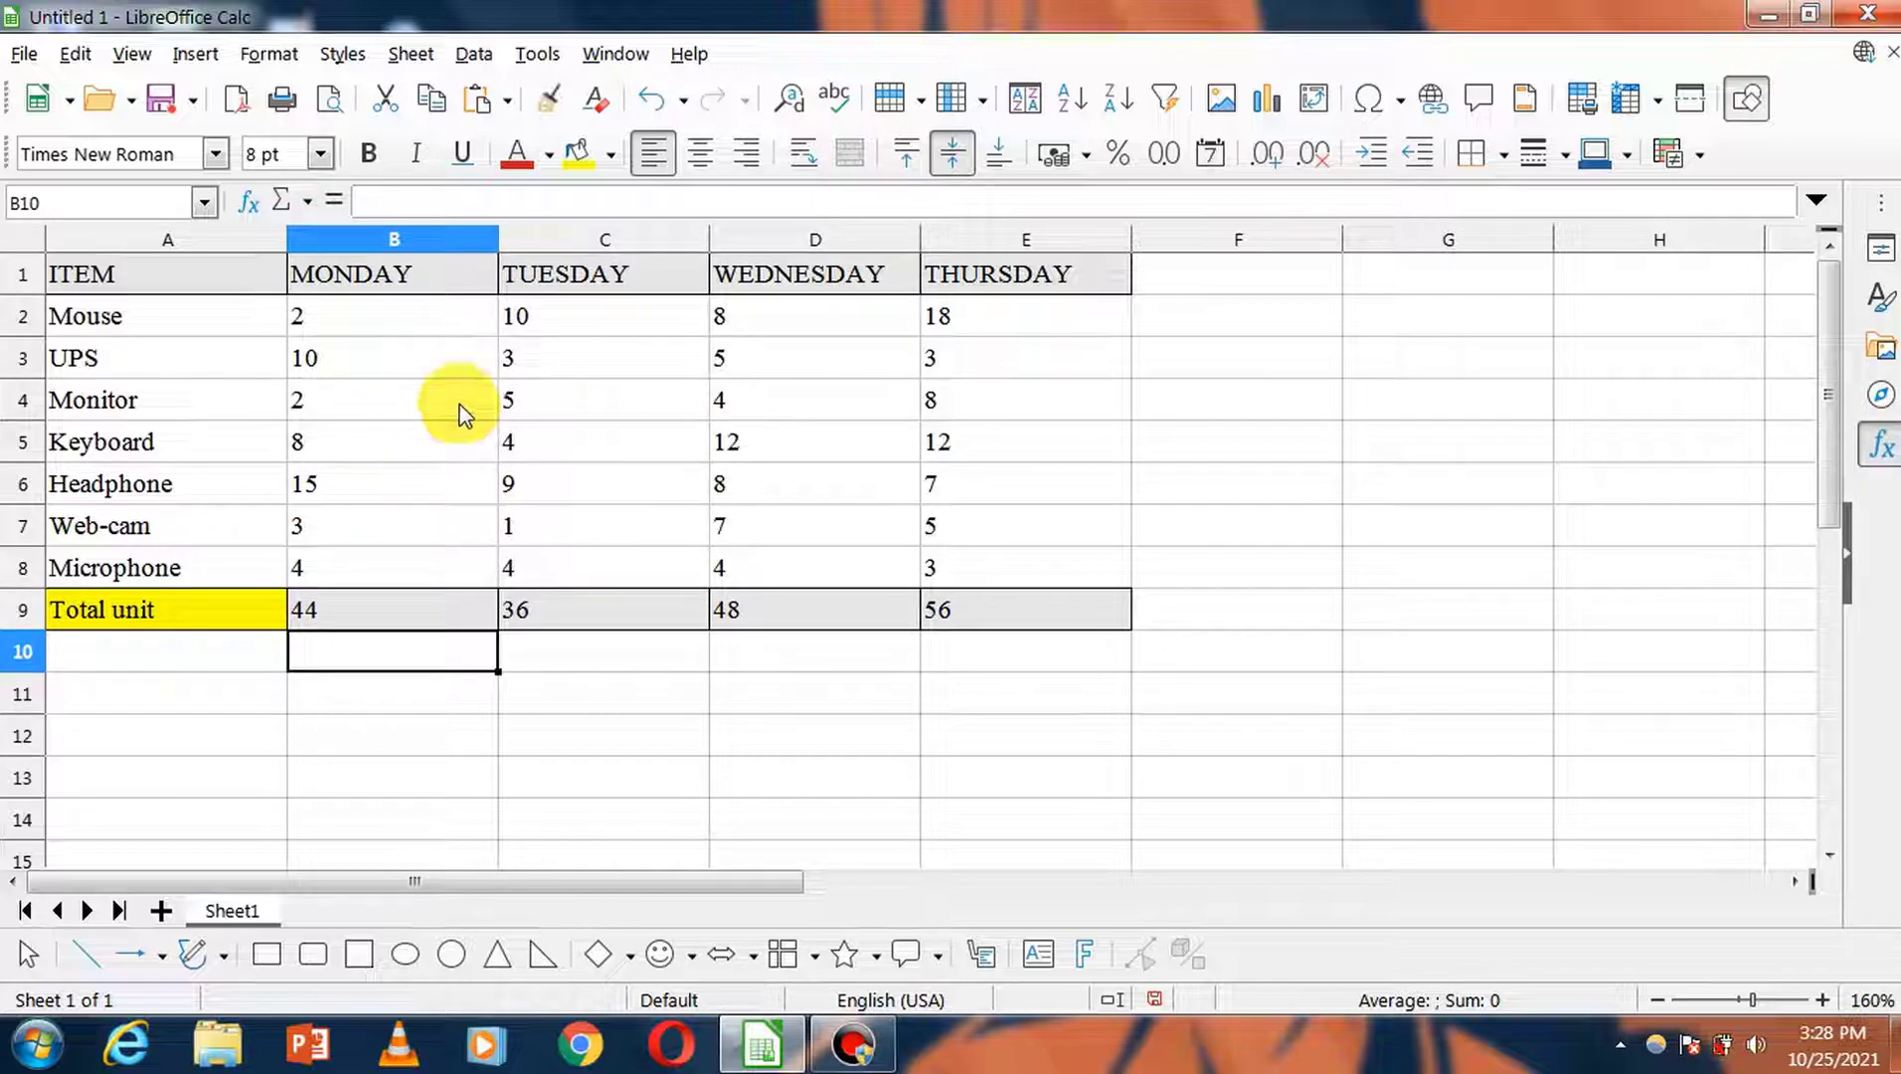
click(339, 604)
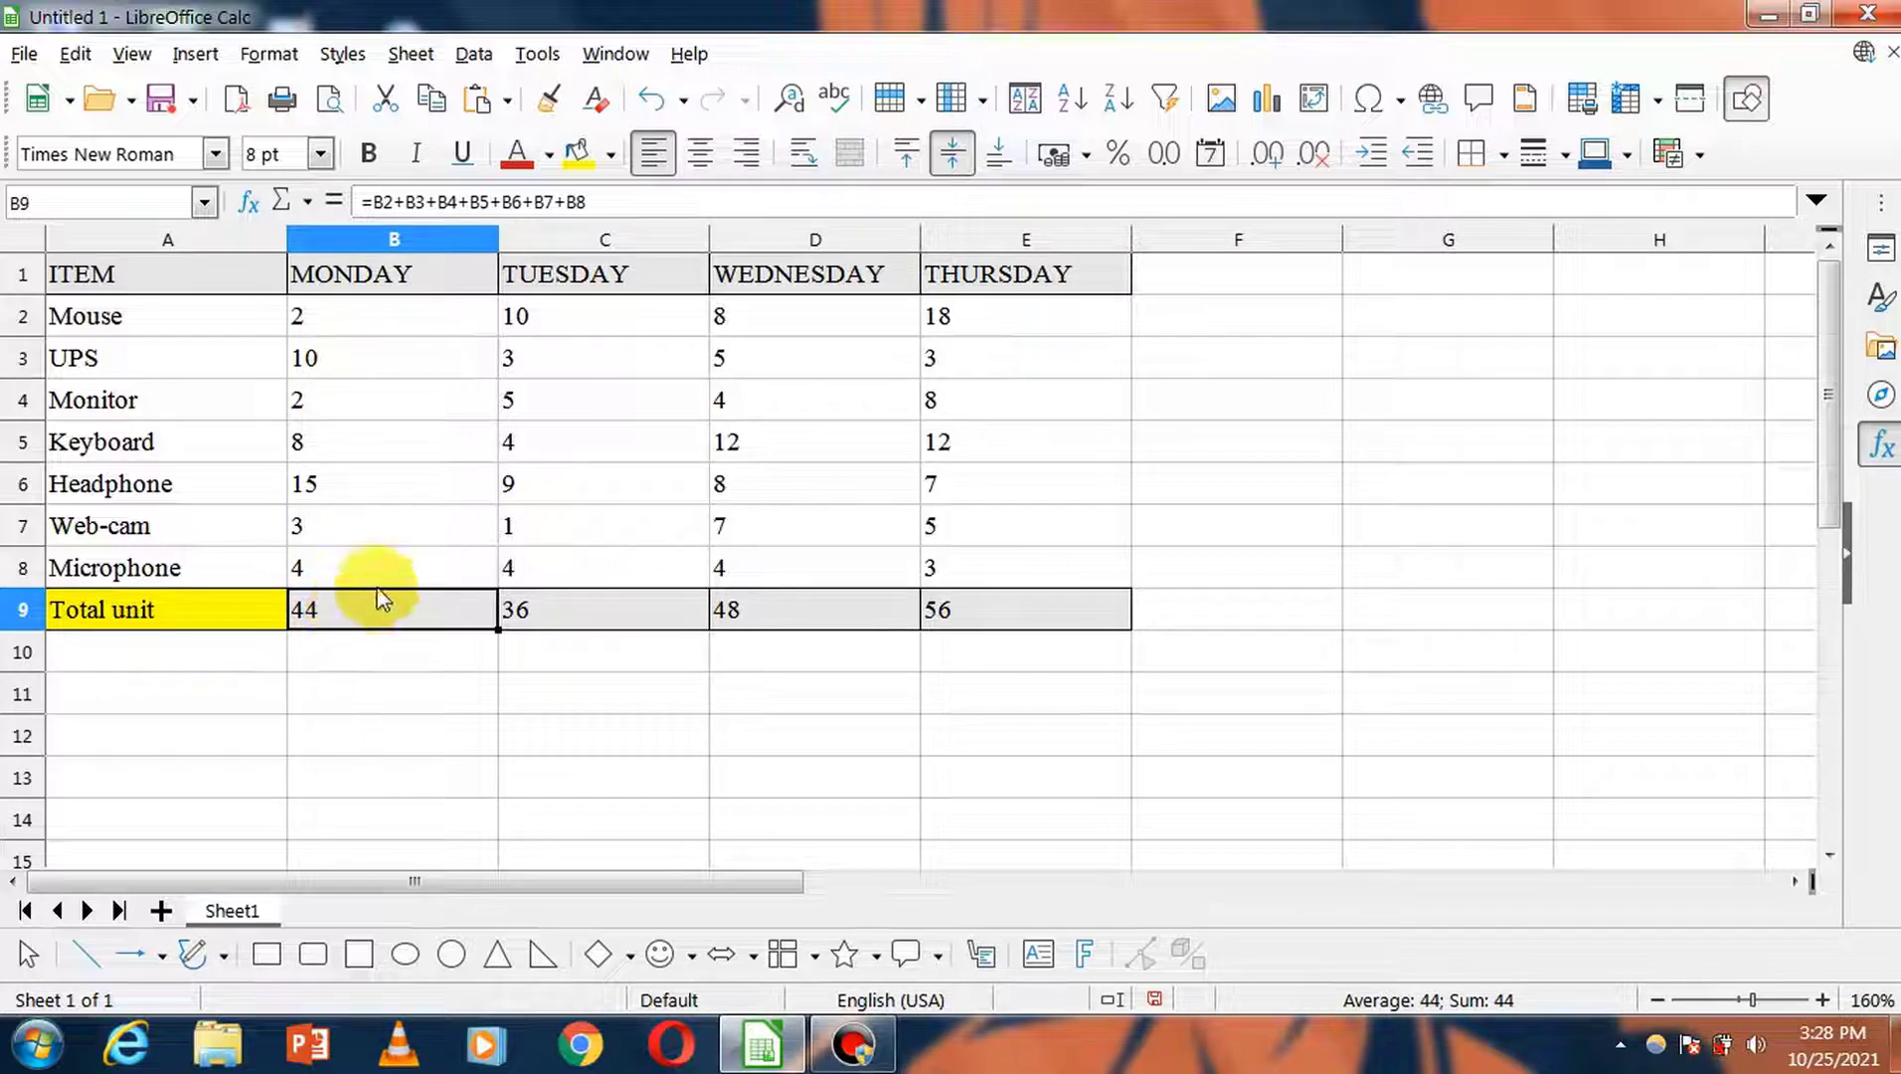
Step: Enter none as Monitor's Monday value in B4
click(388, 409)
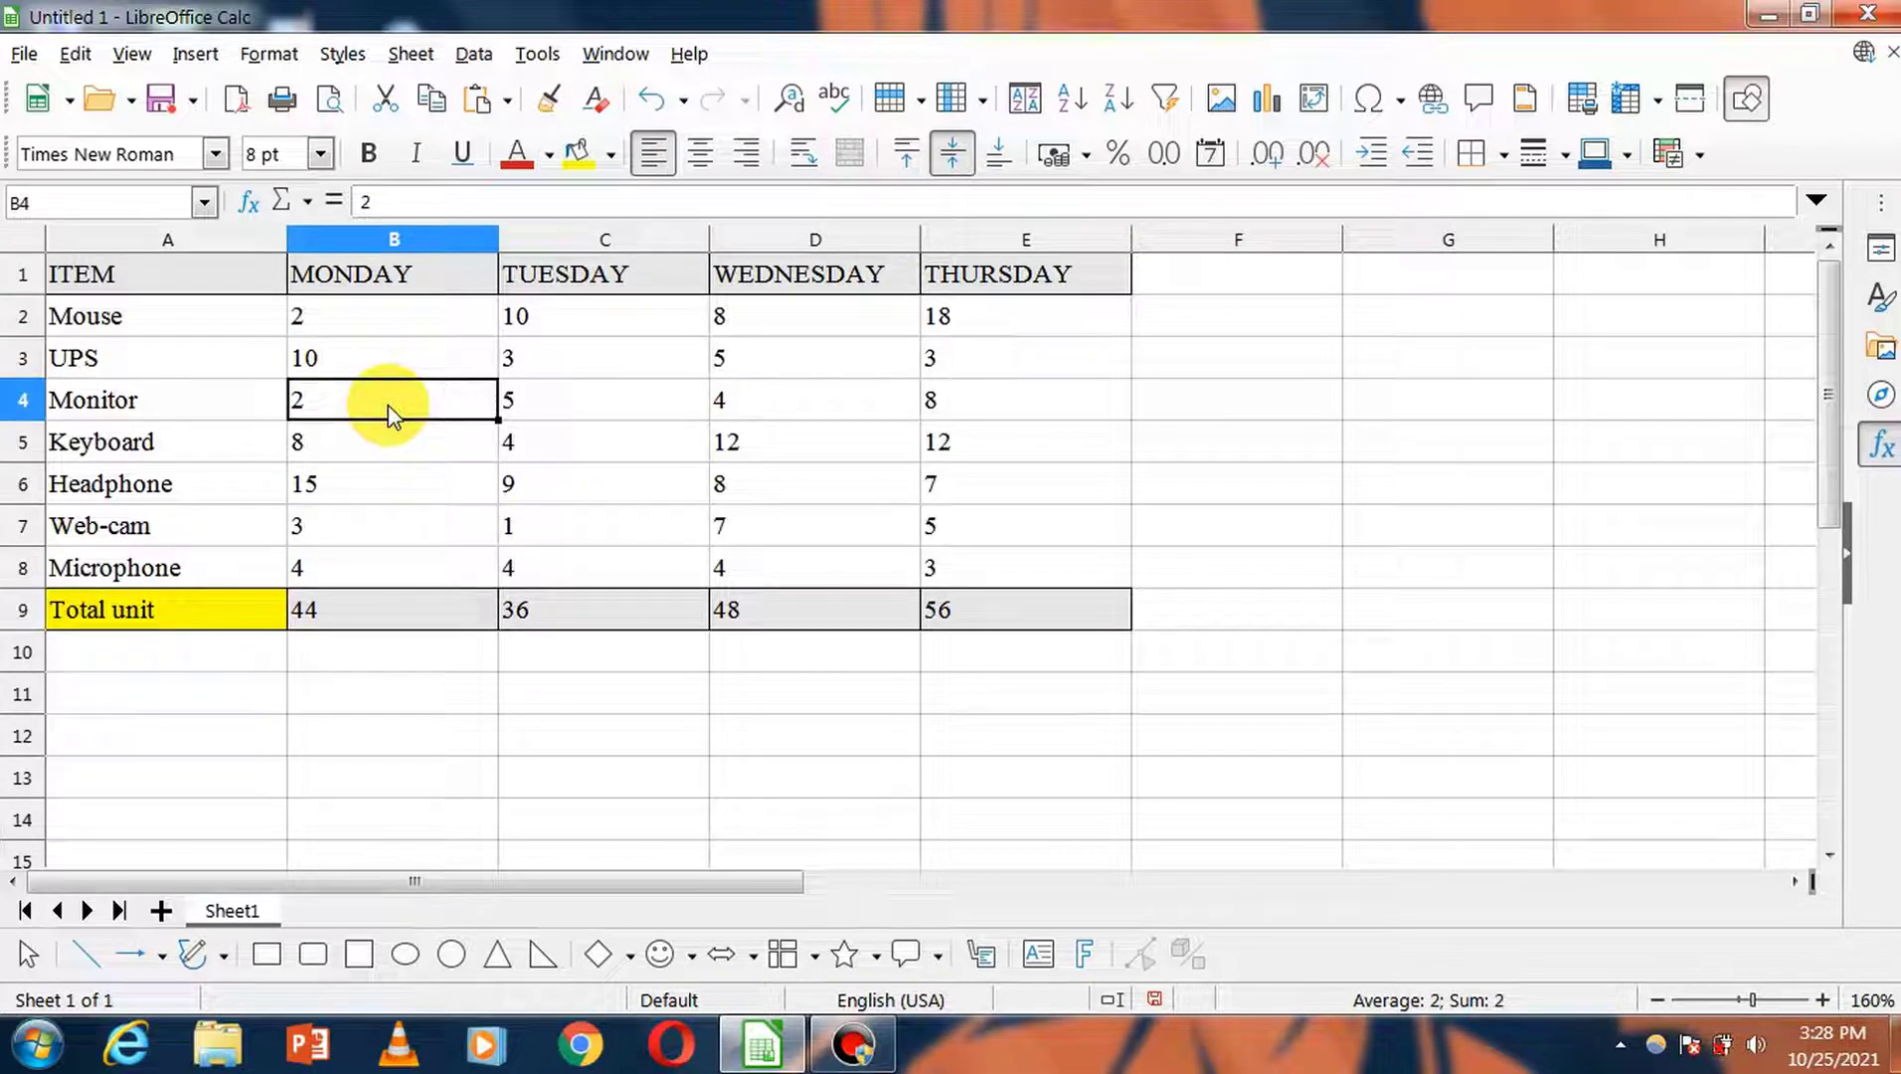
text(none)
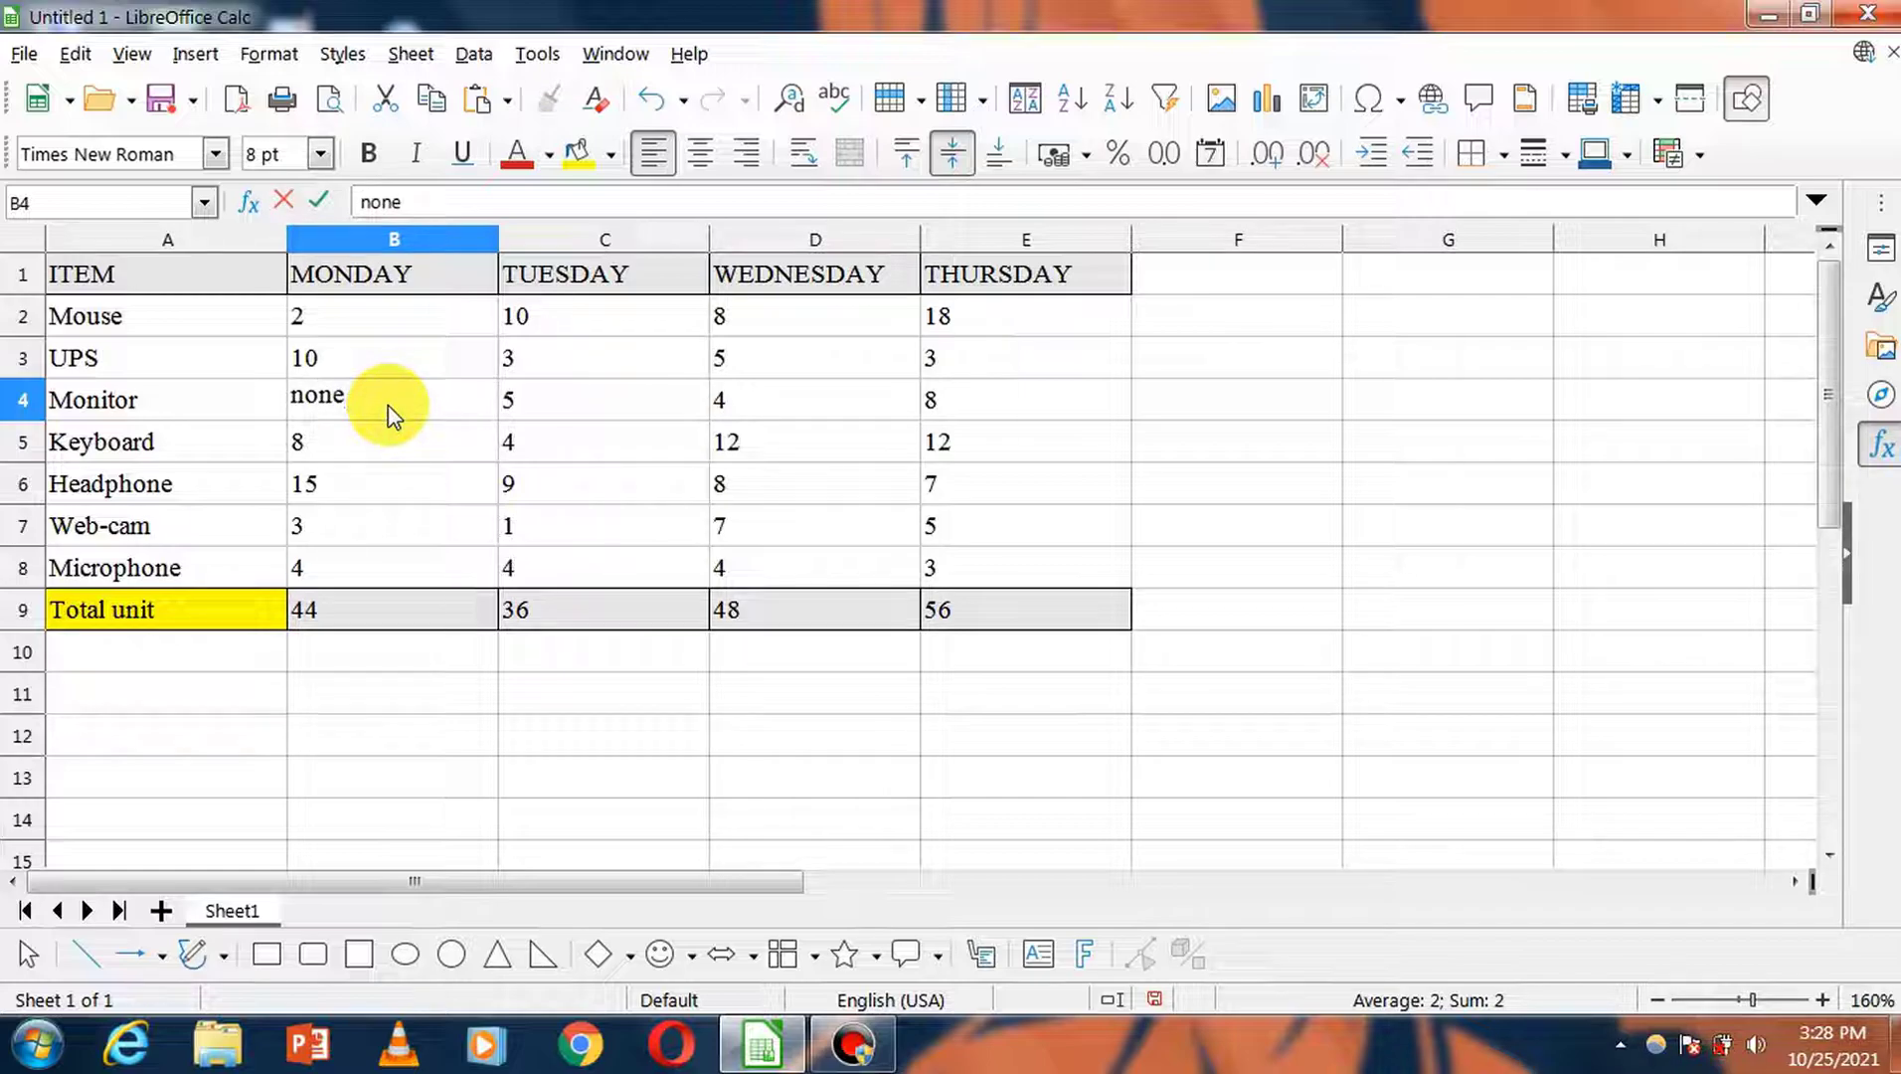
key(Return)
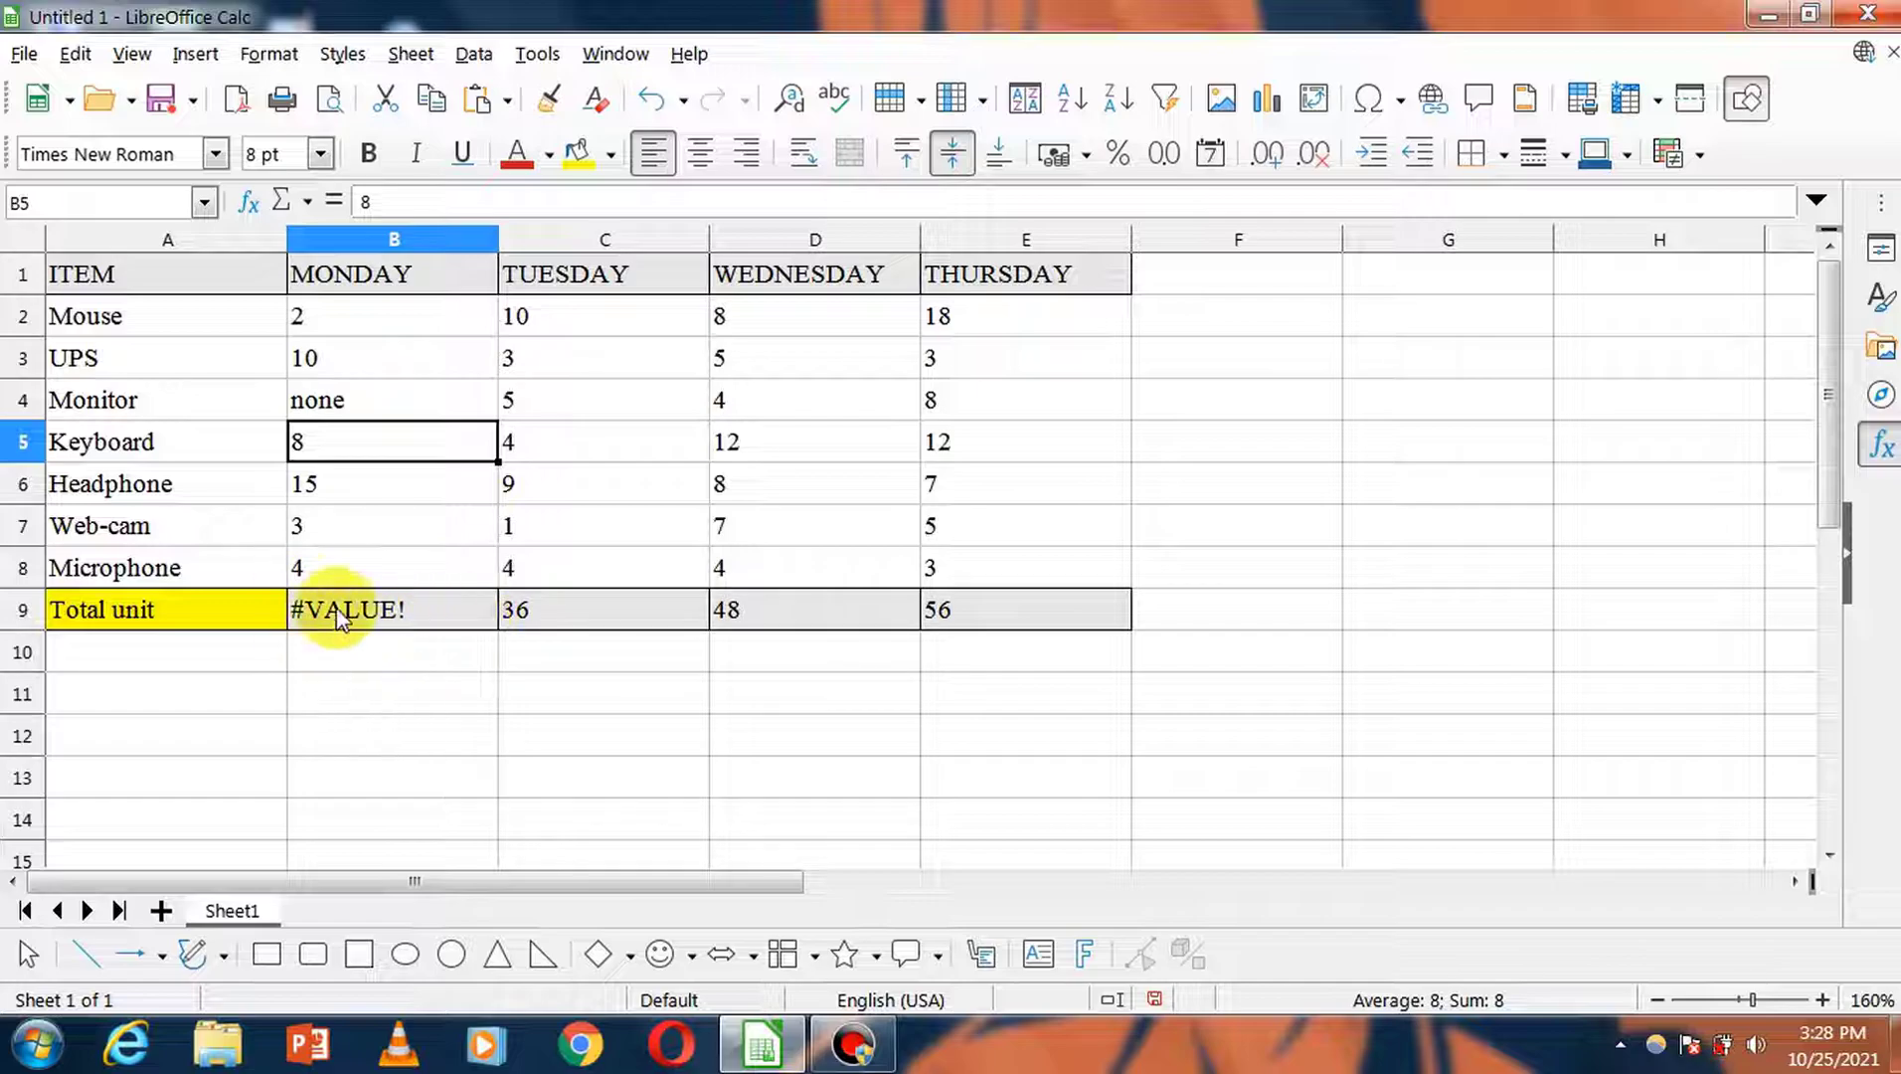
Step: Replace the #VALUE! total in B9 with an AutoSum =SUM(B2:B8), showing 42
click(405, 606)
key(Delete)
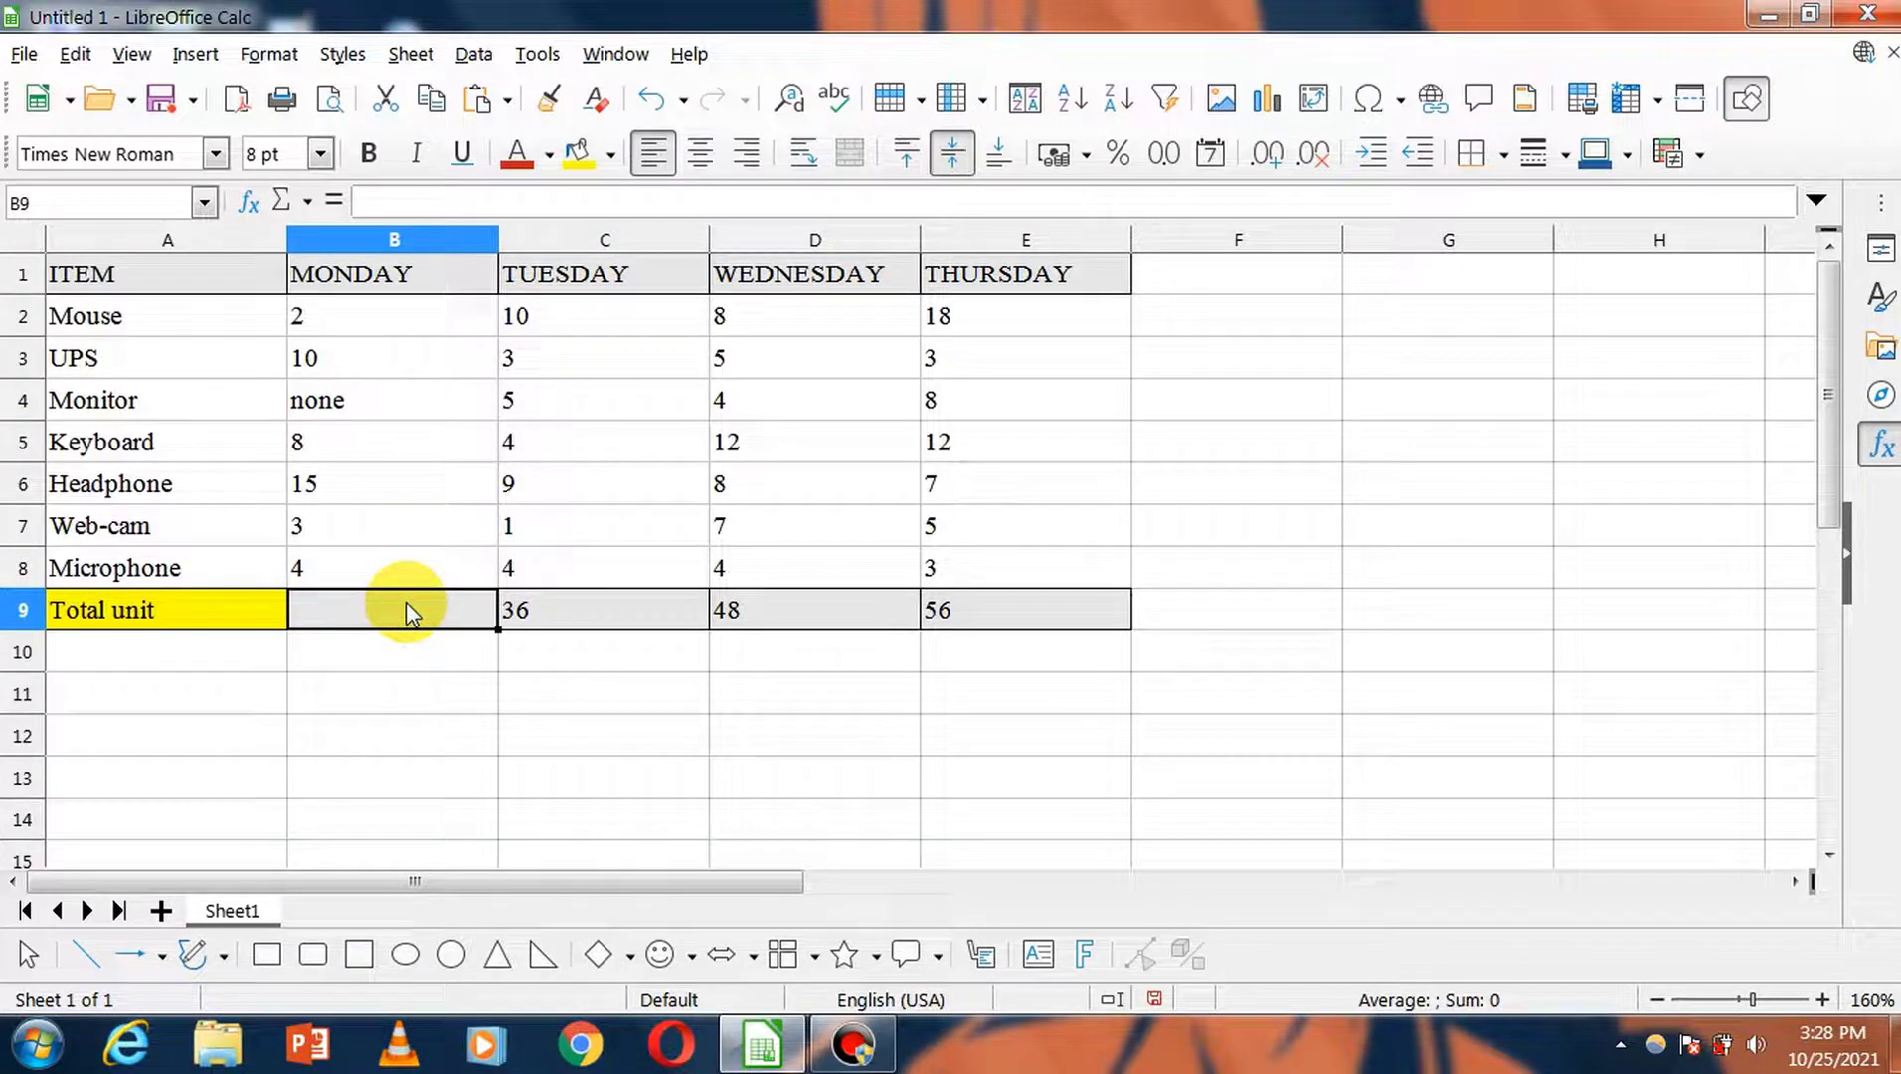
click(309, 201)
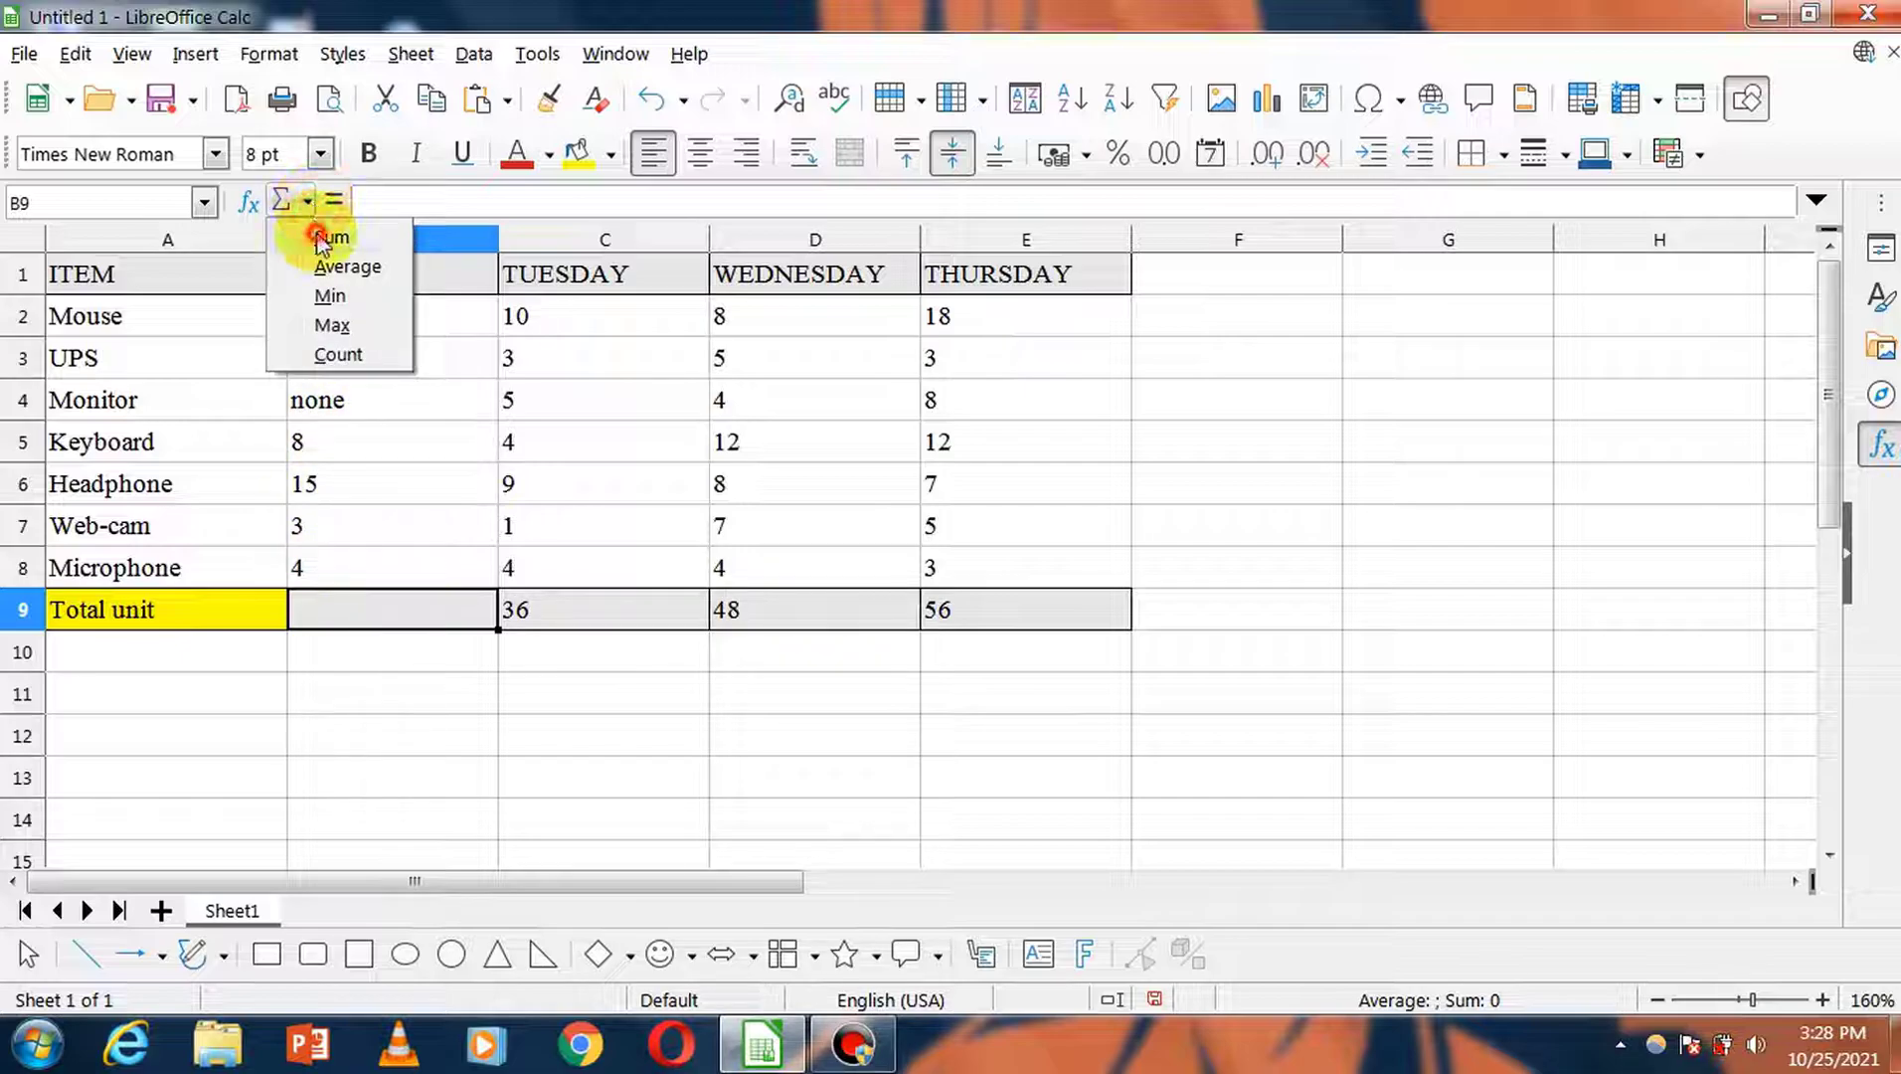
click(320, 238)
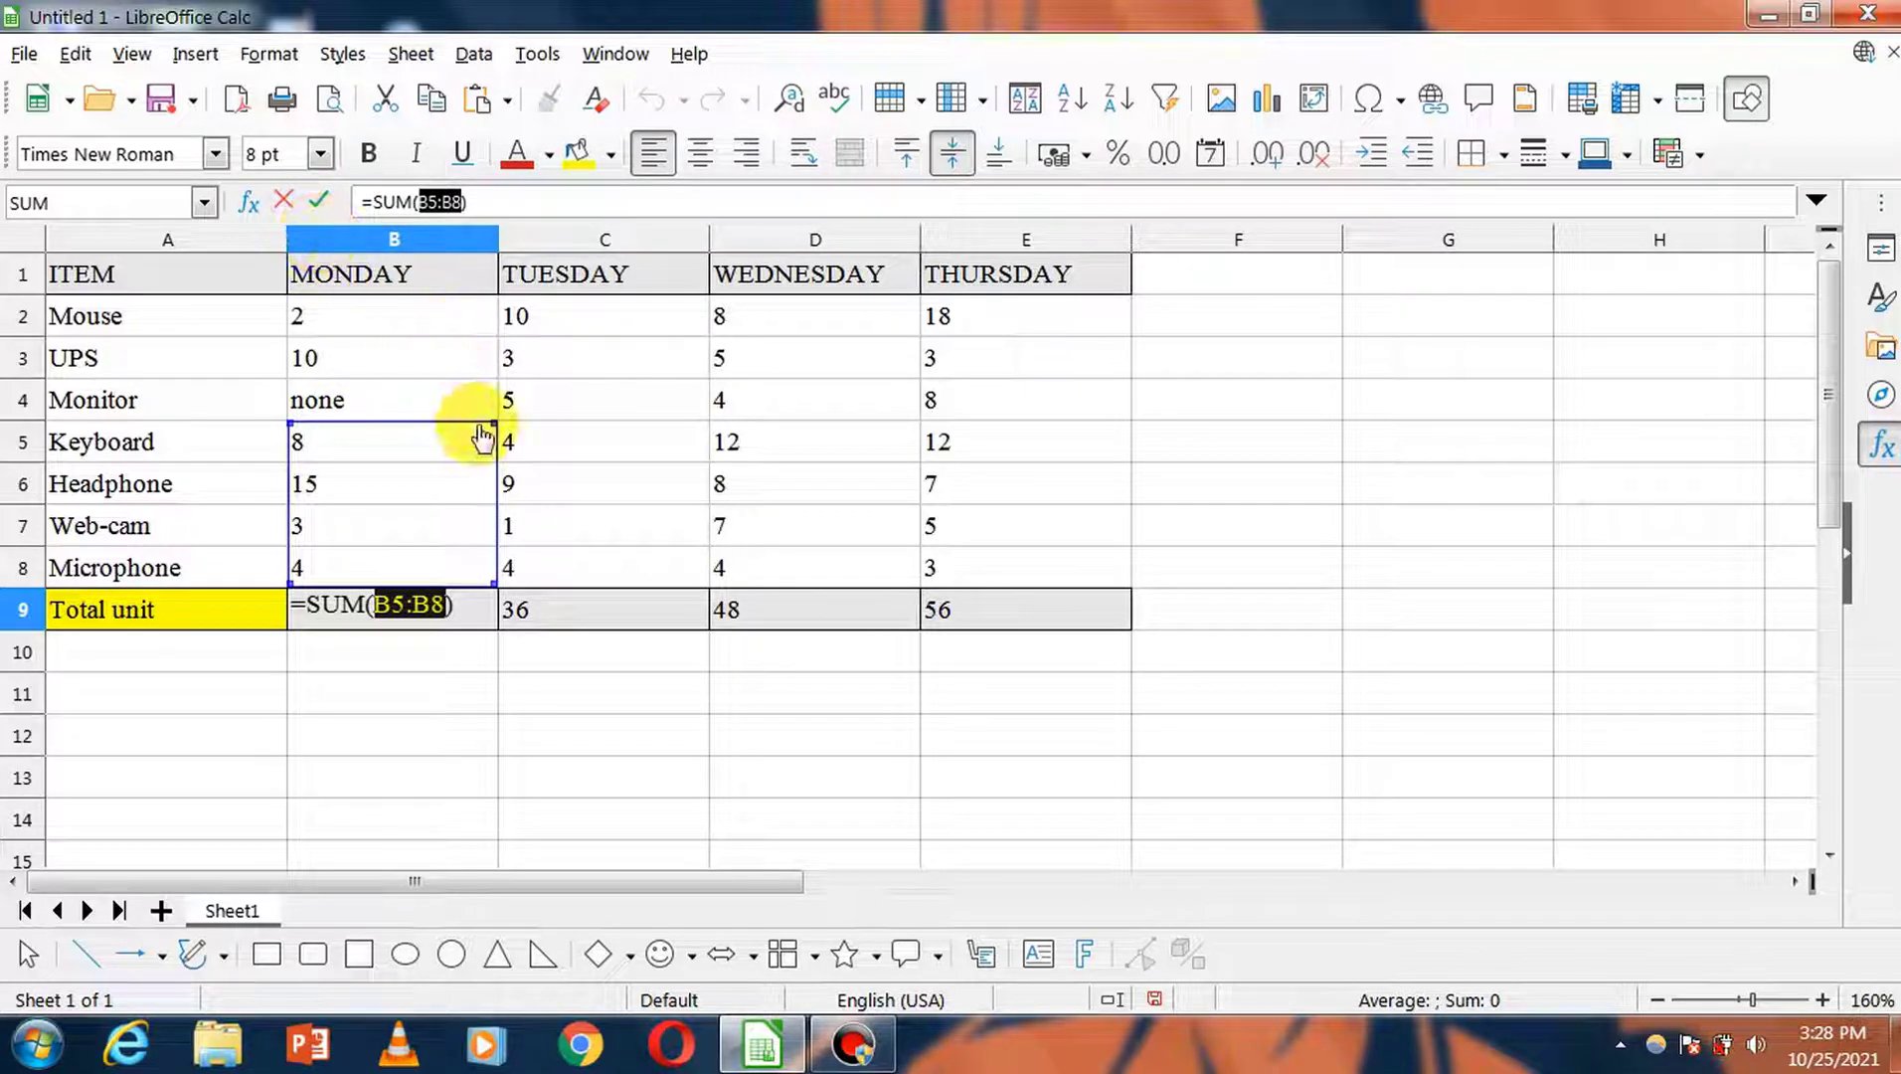
drag(481, 429, 482, 314)
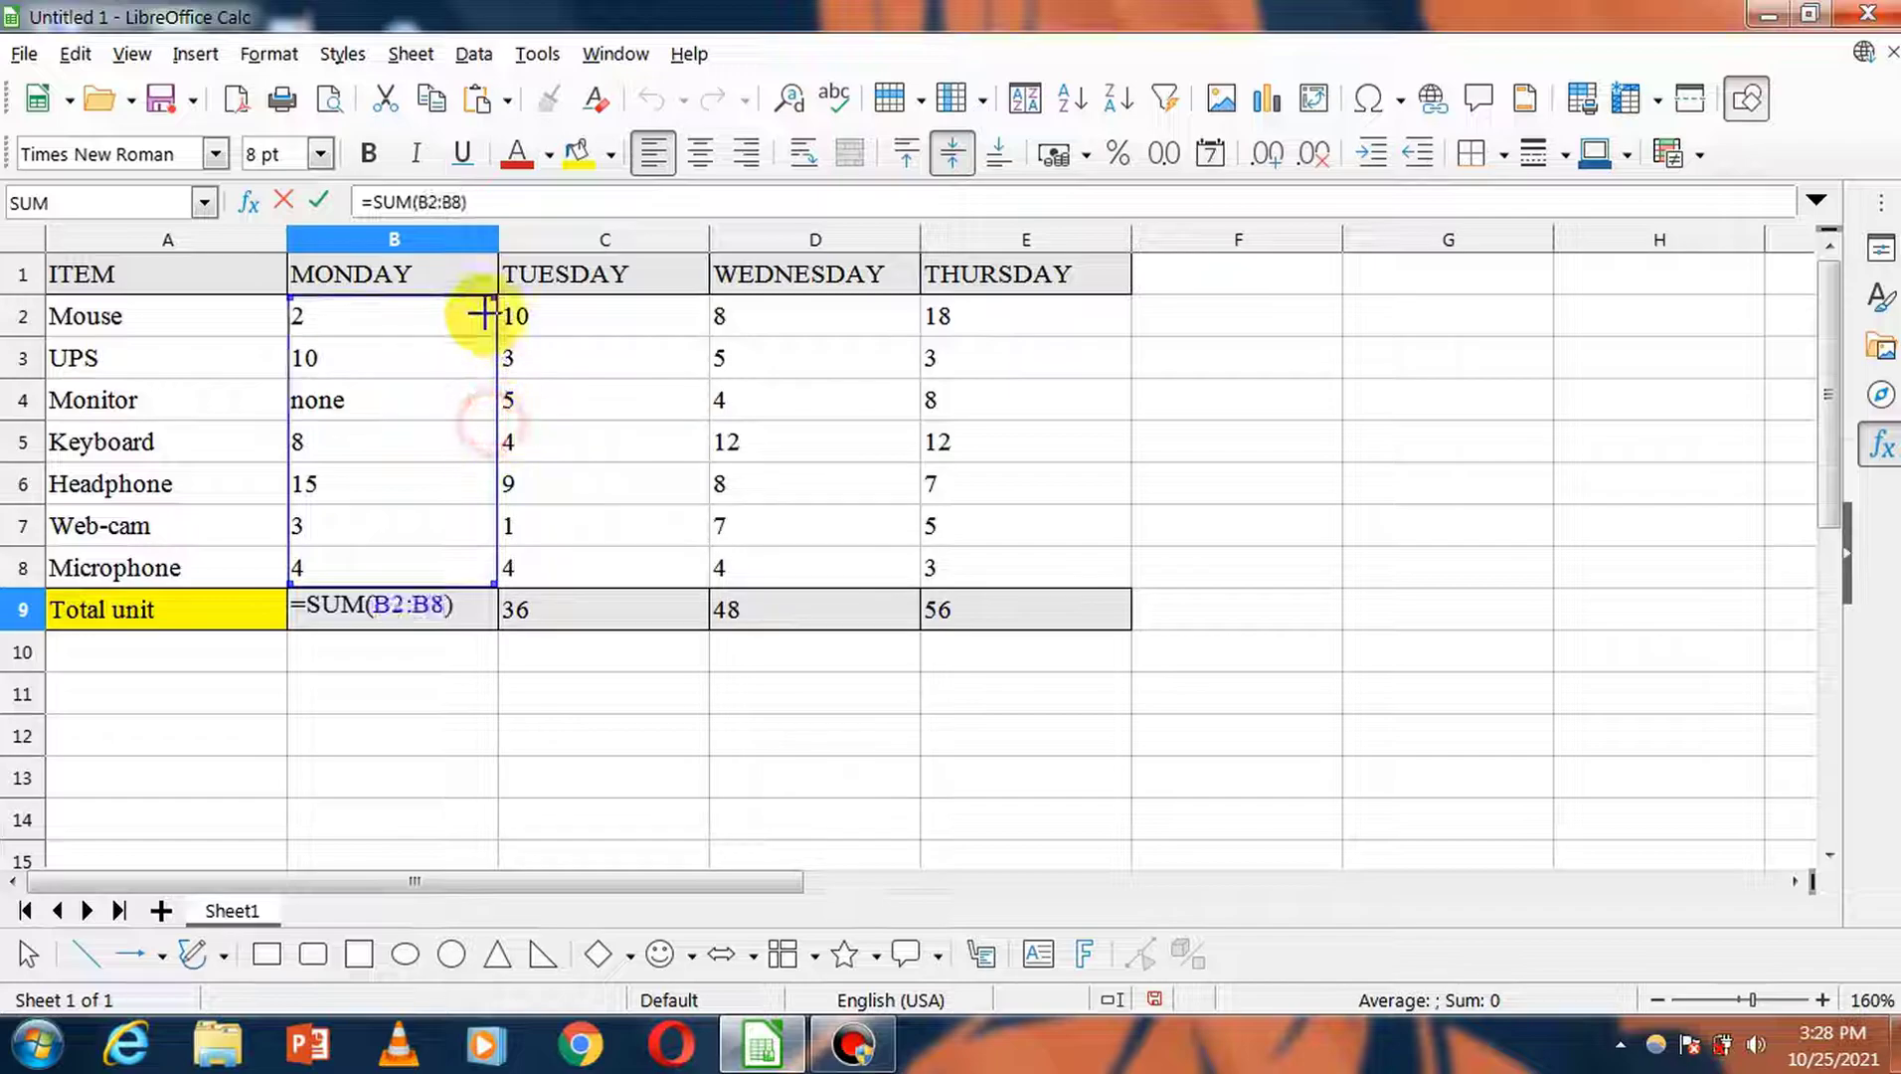
key(Return)
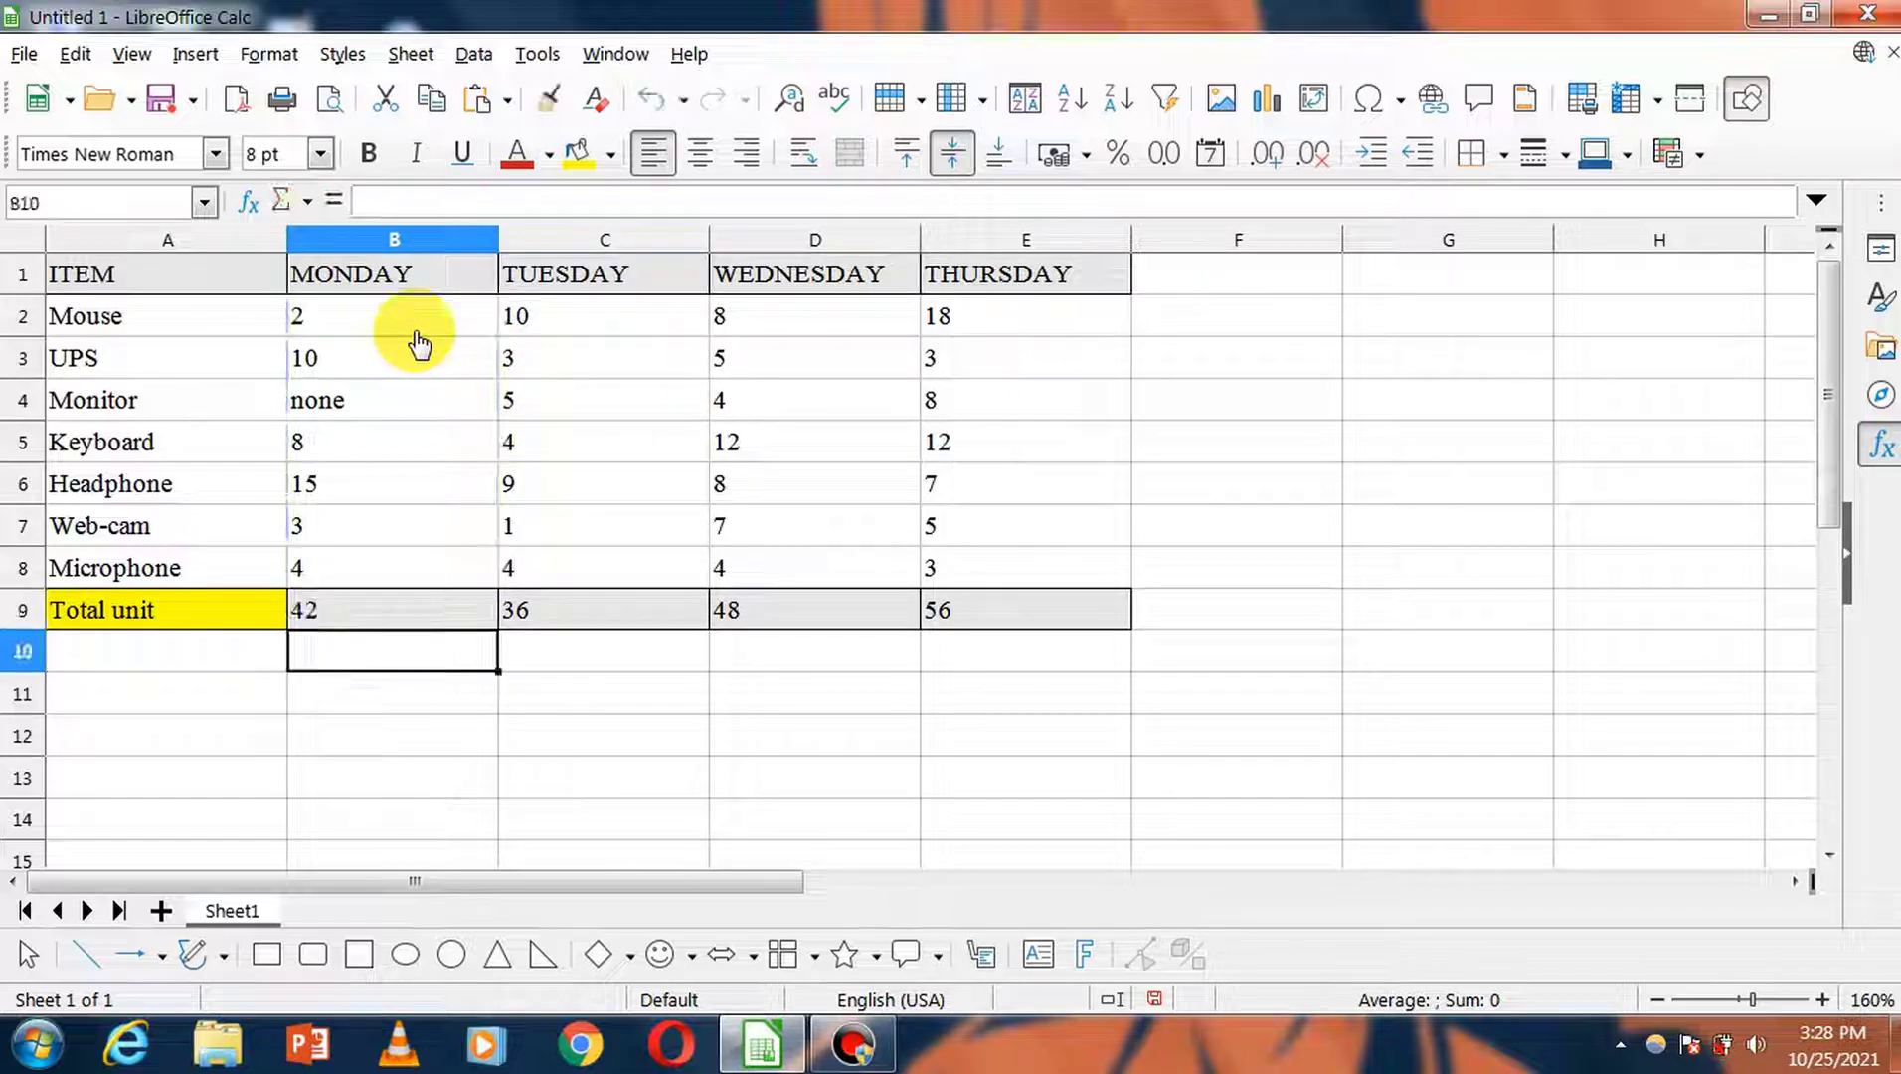
Step: Change Monitor's Monday value in B4 to 4, then 2, watching B9's SUM update
click(398, 607)
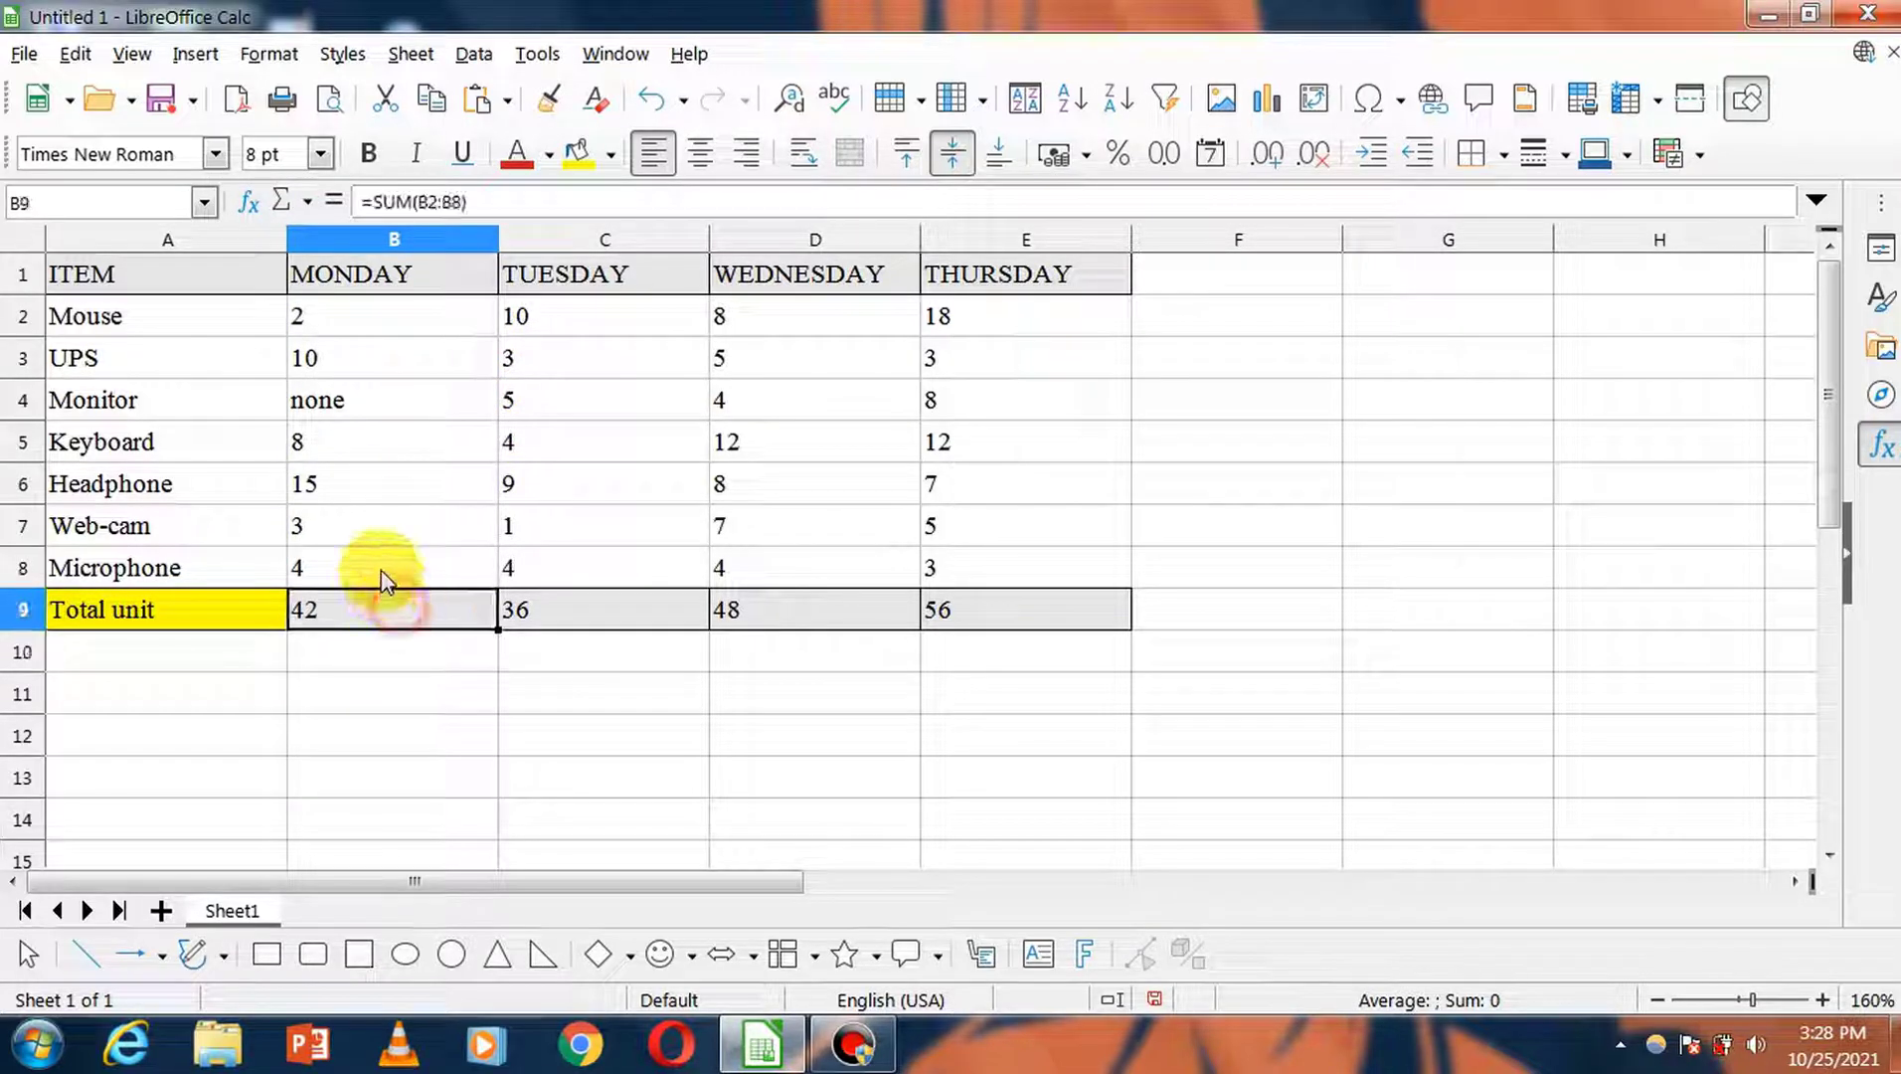
click(373, 402)
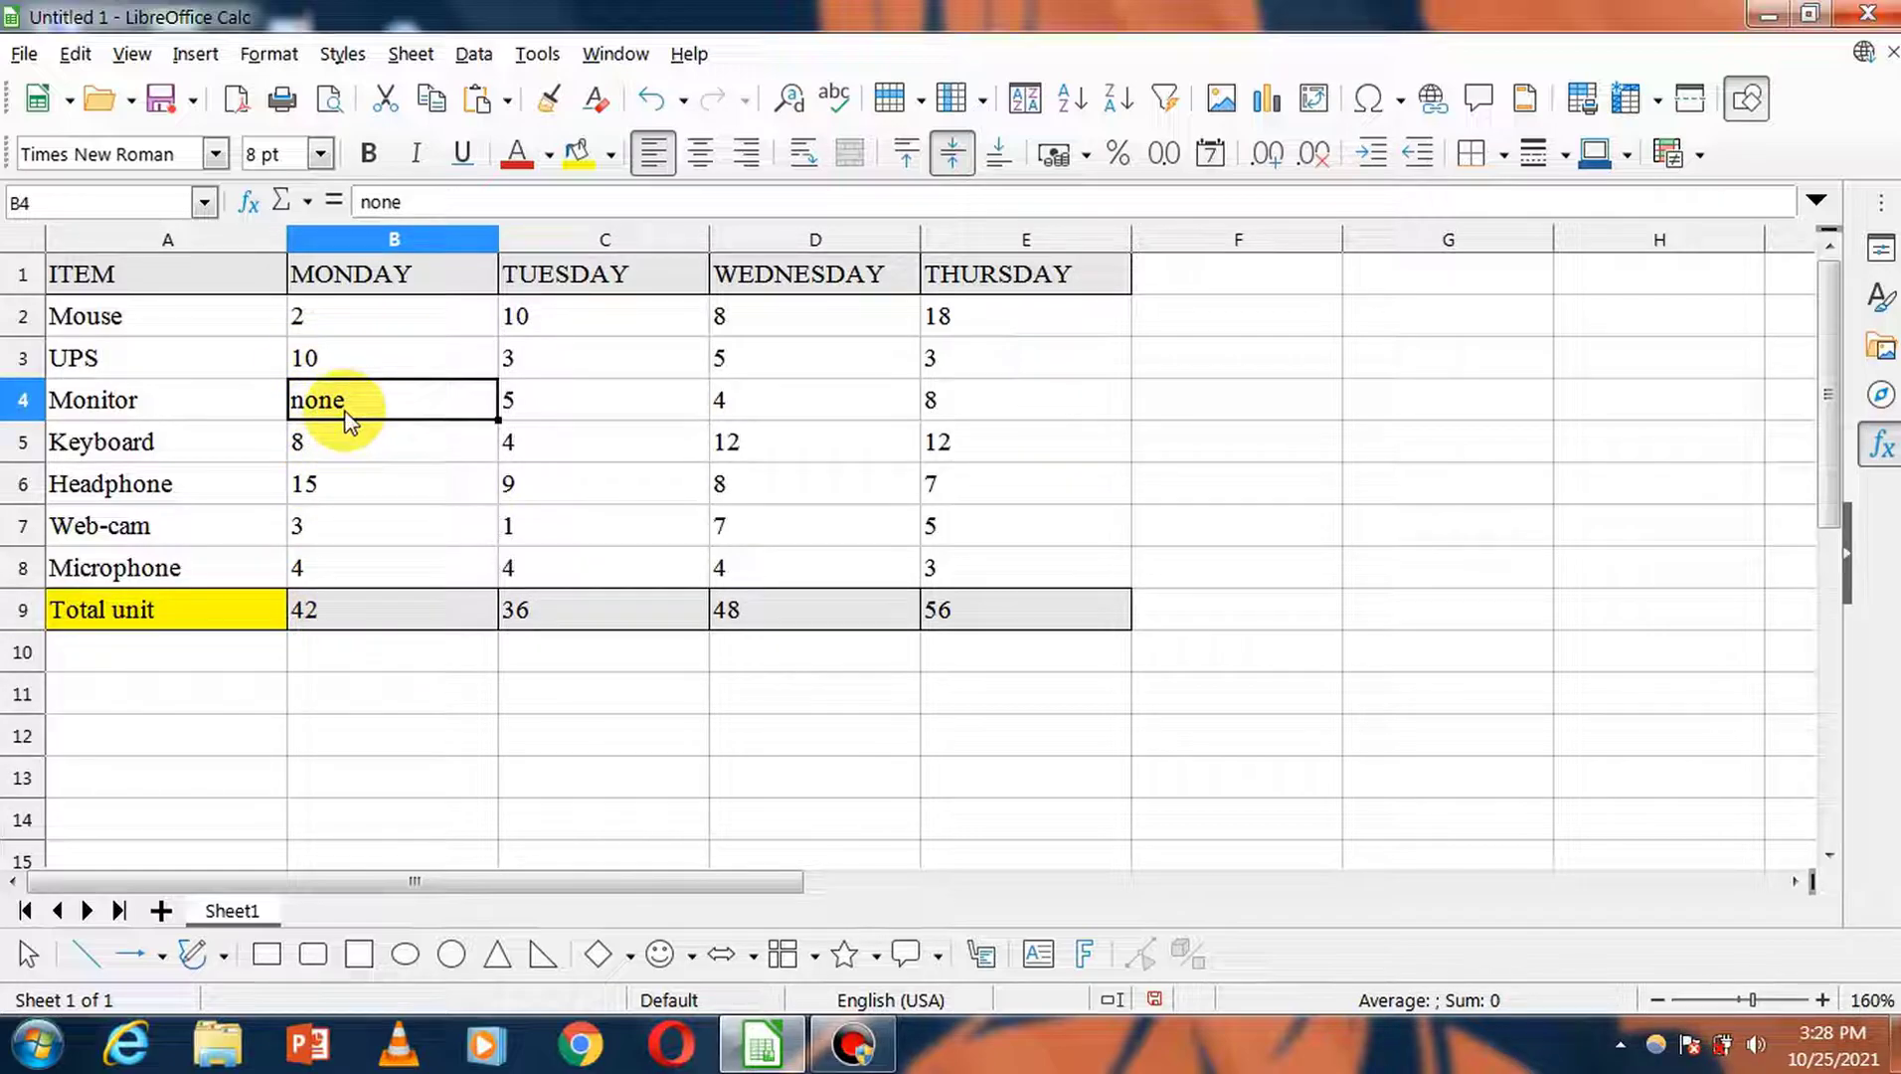
text(4)
key(Return)
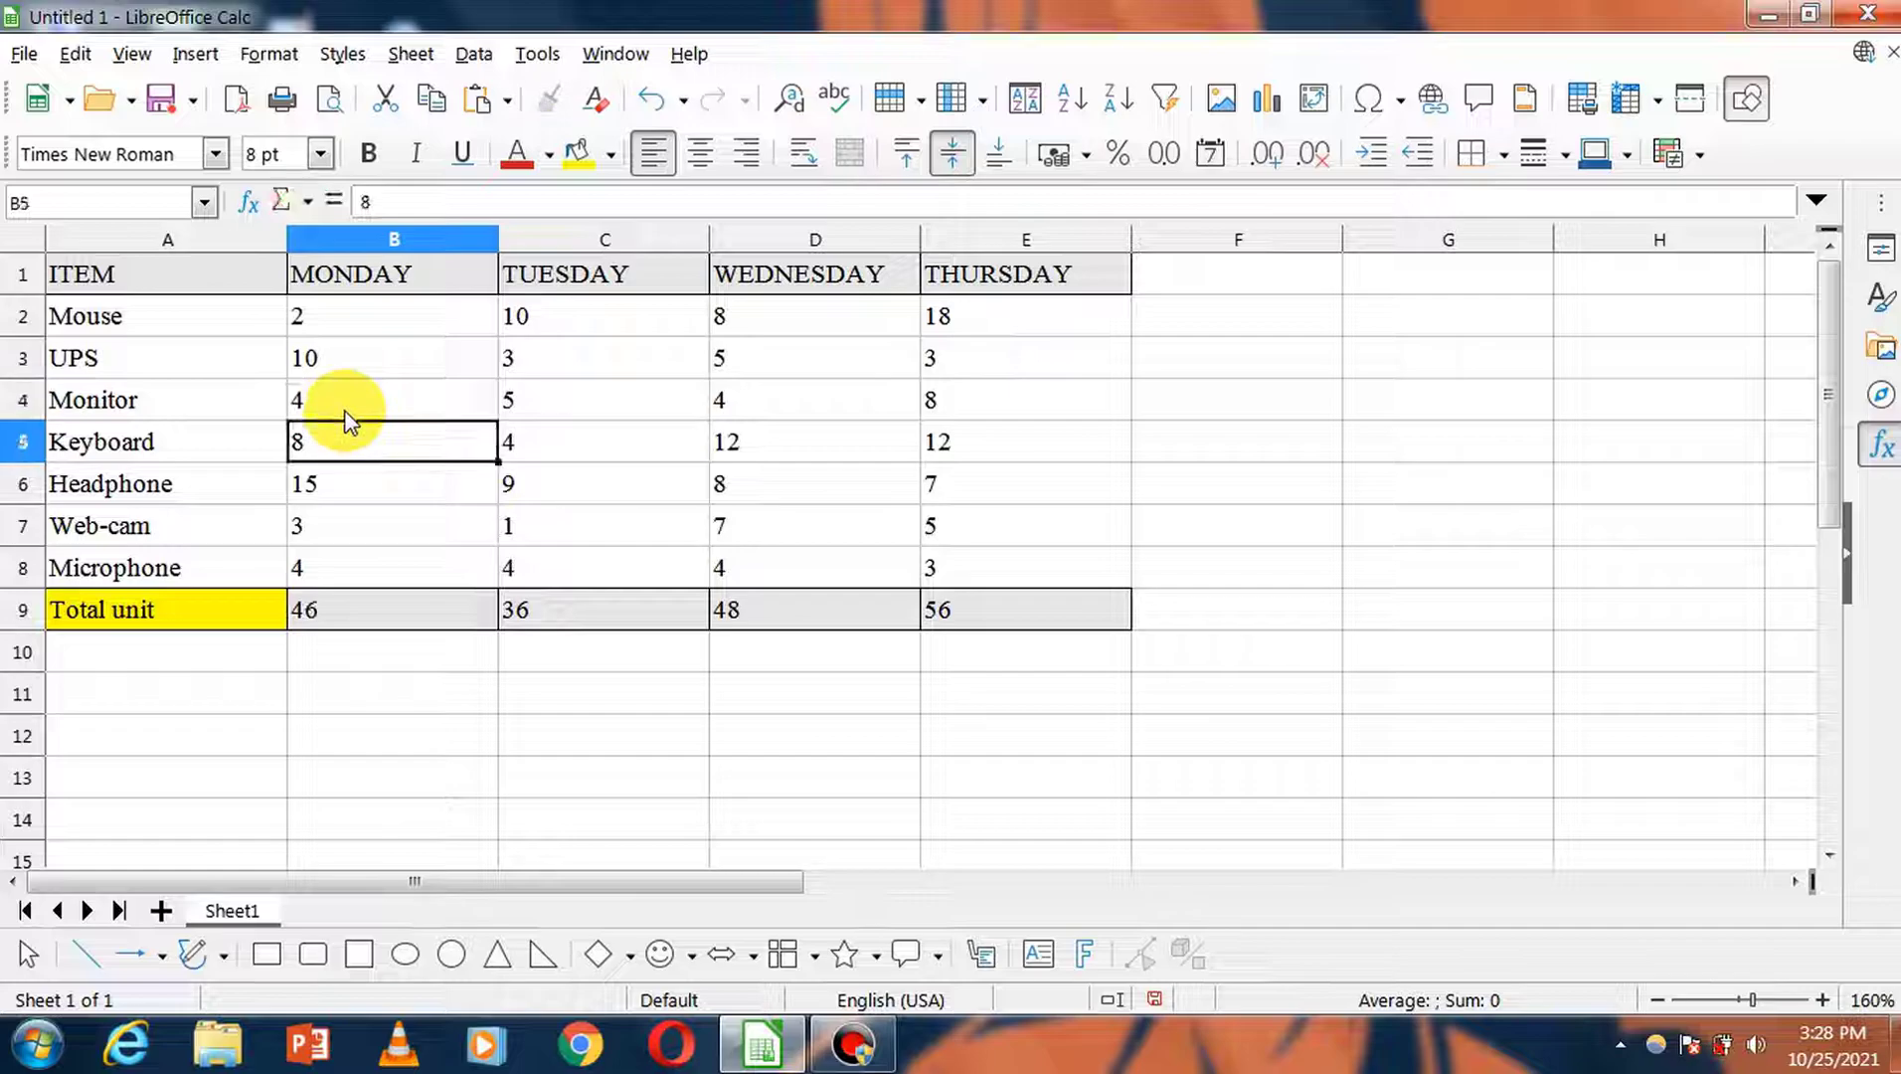
click(368, 398)
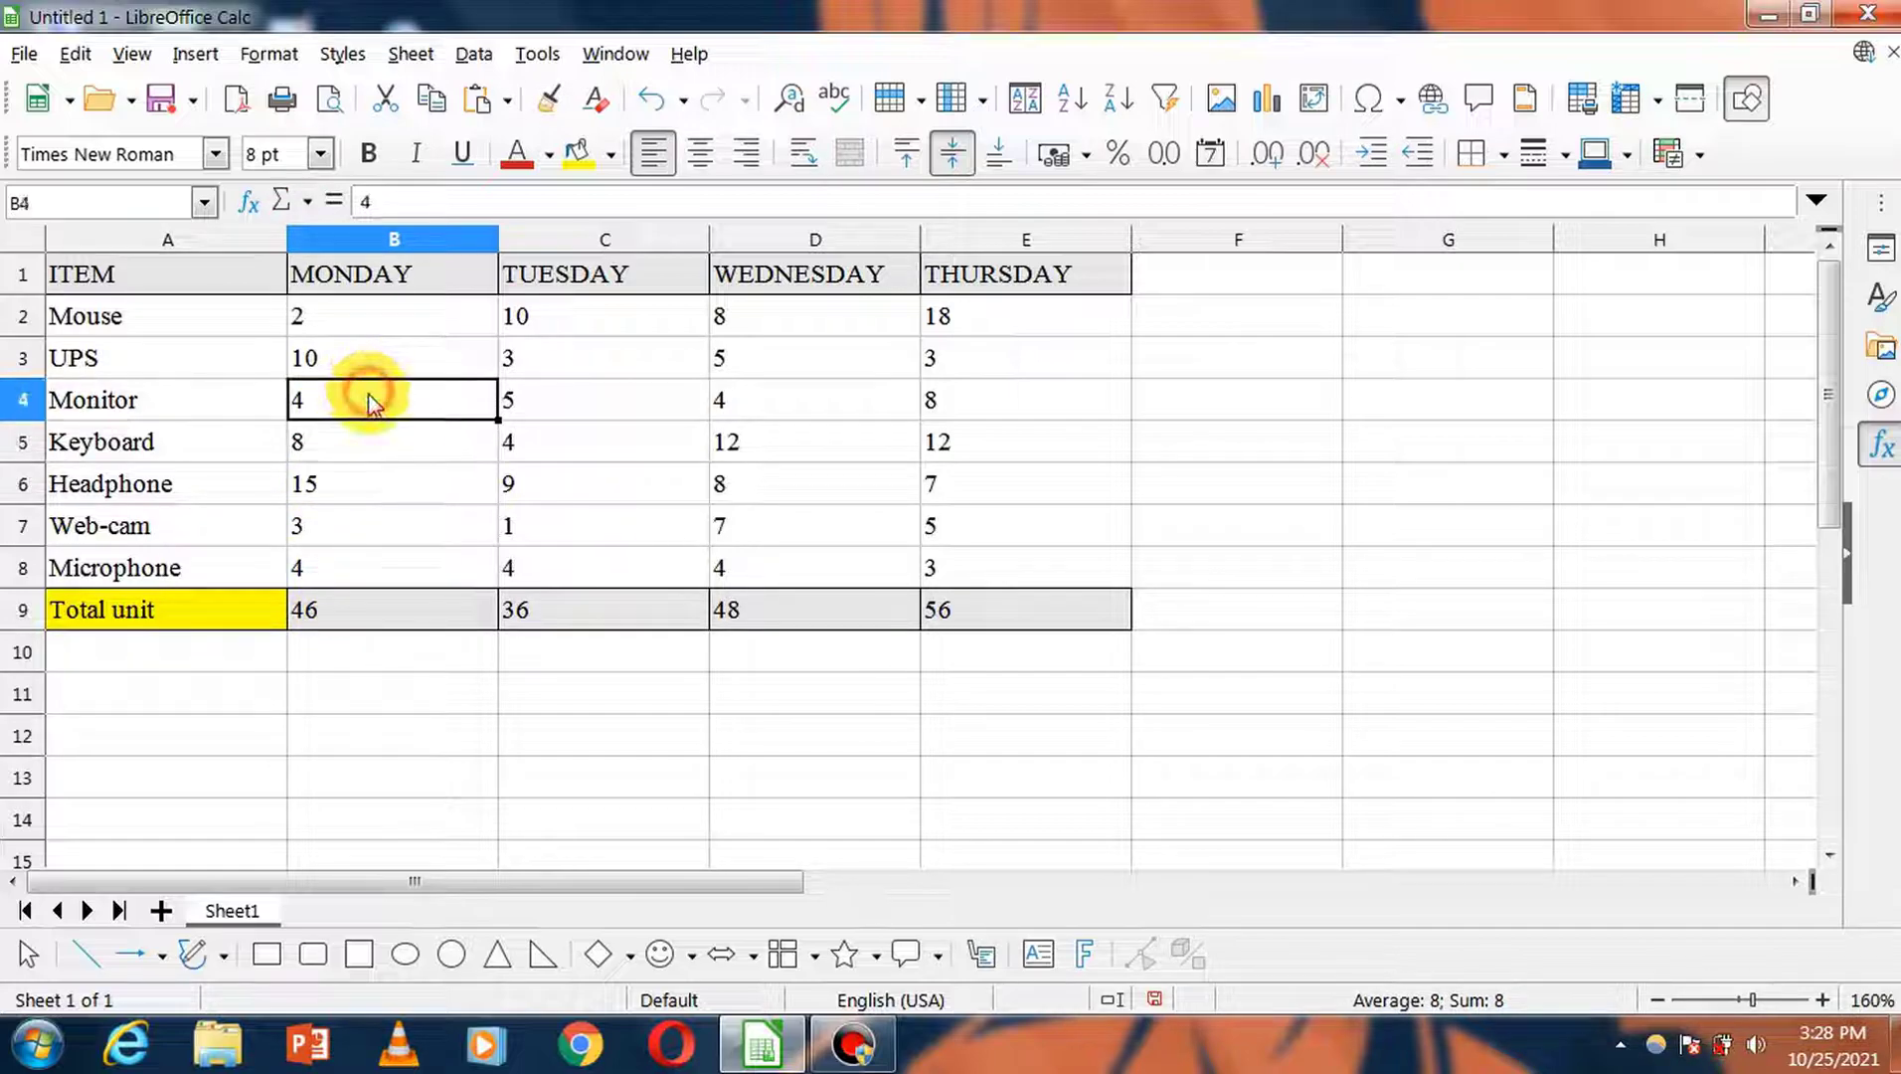
text(2)
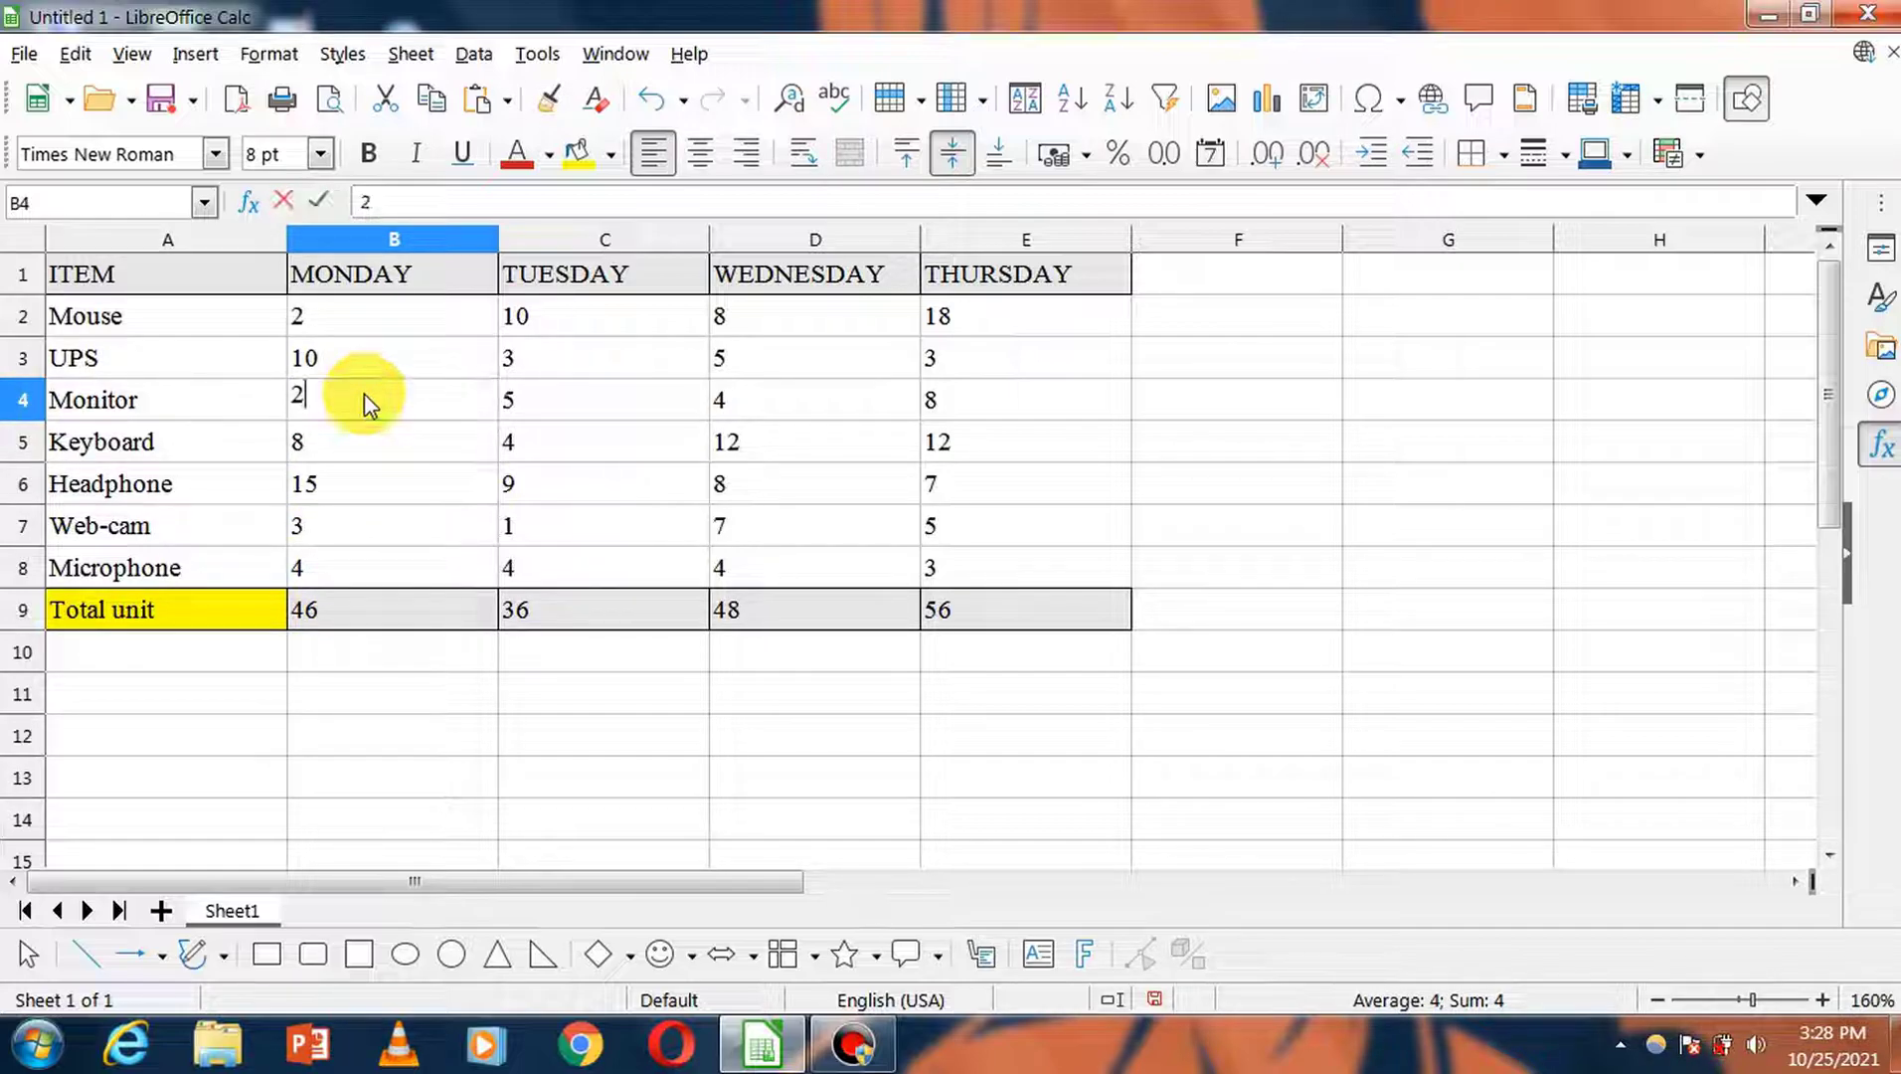
key(Return)
Step: Set B4 to none, then back to 2, so Monday's total returns to 44
click(338, 408)
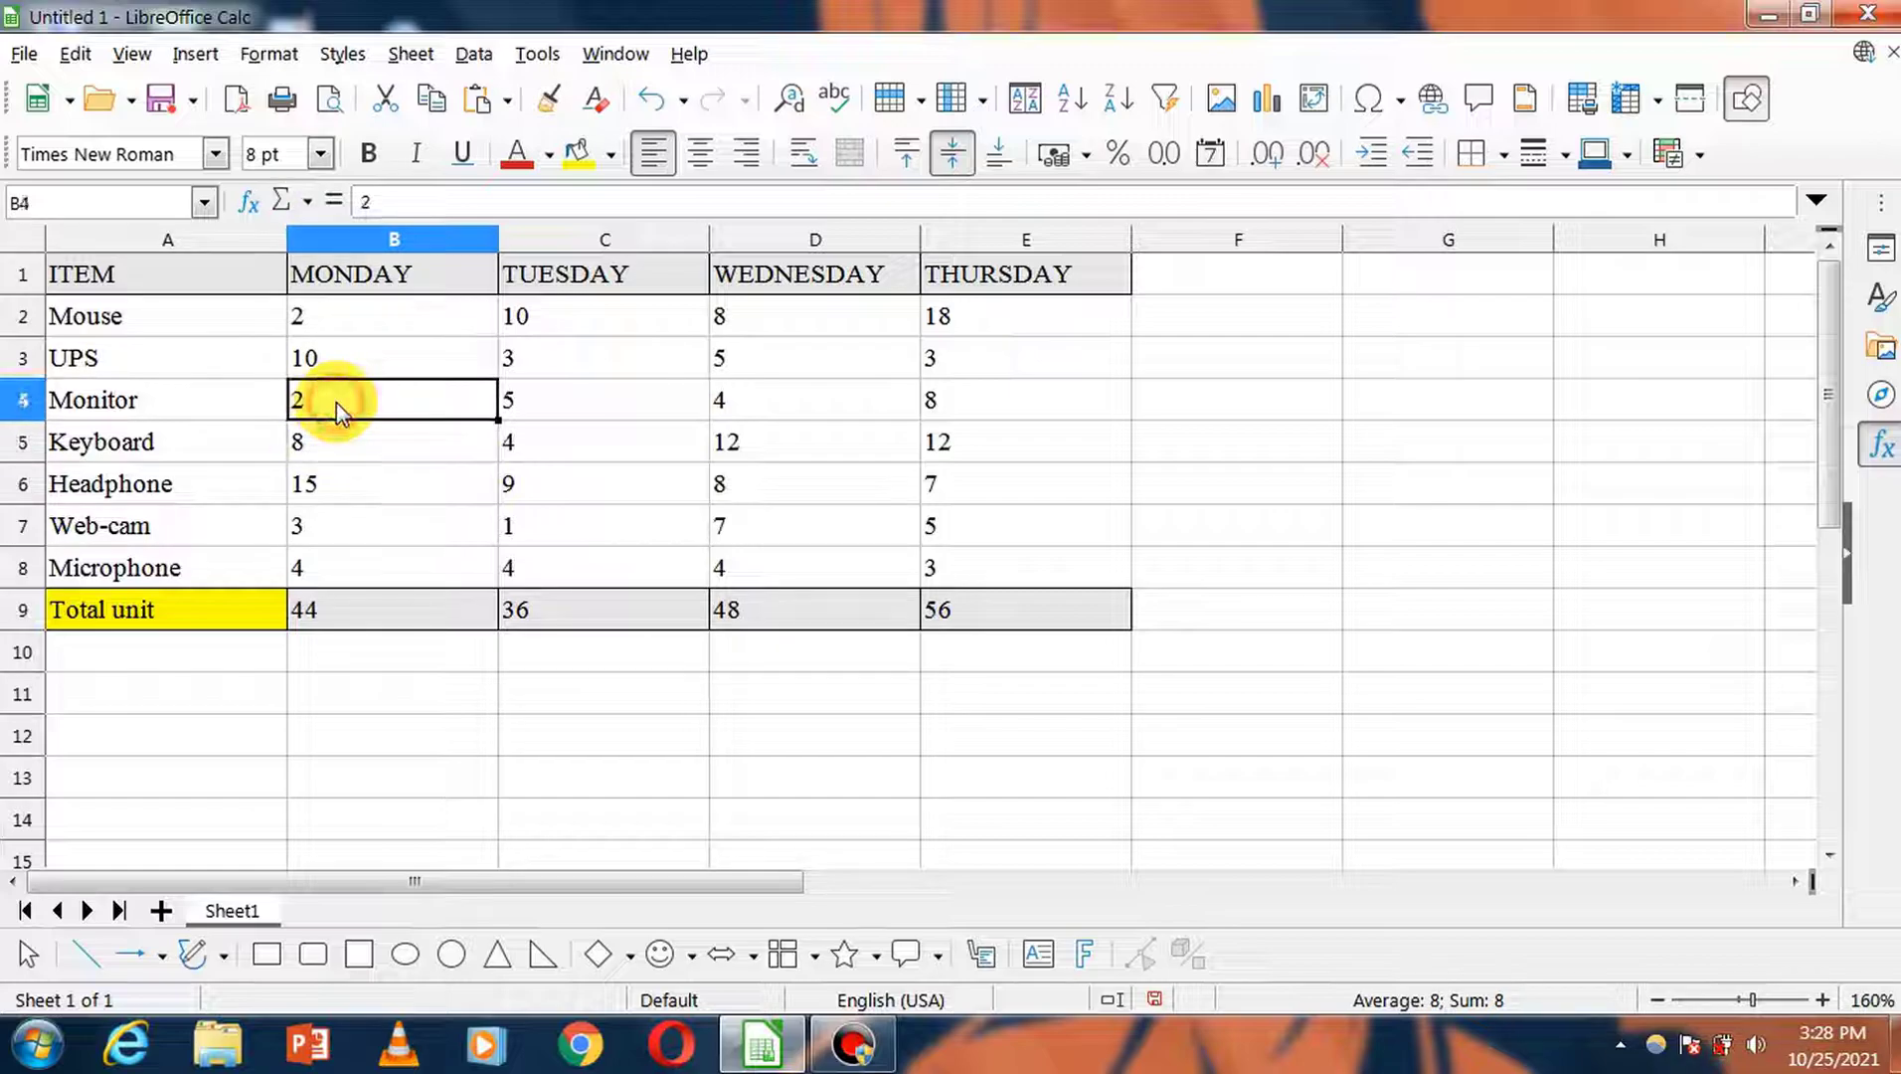
text(none)
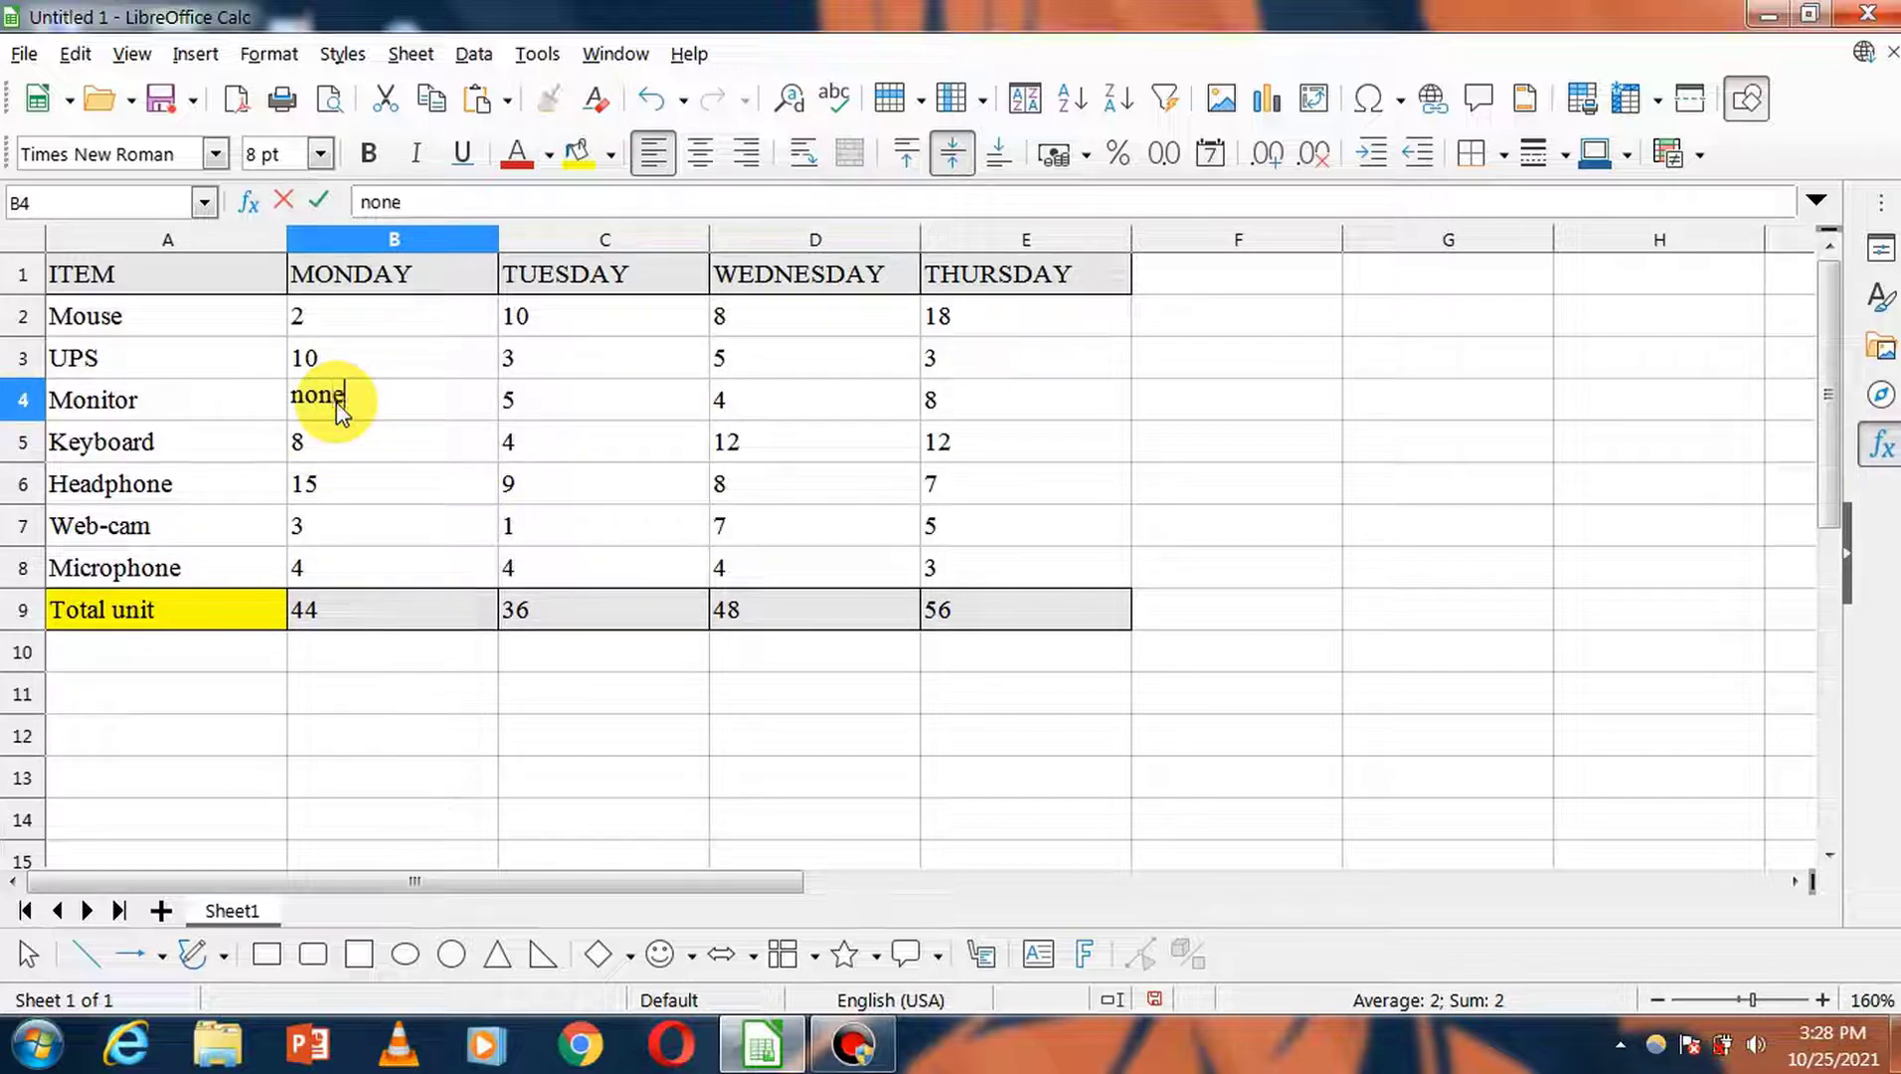
key(Return)
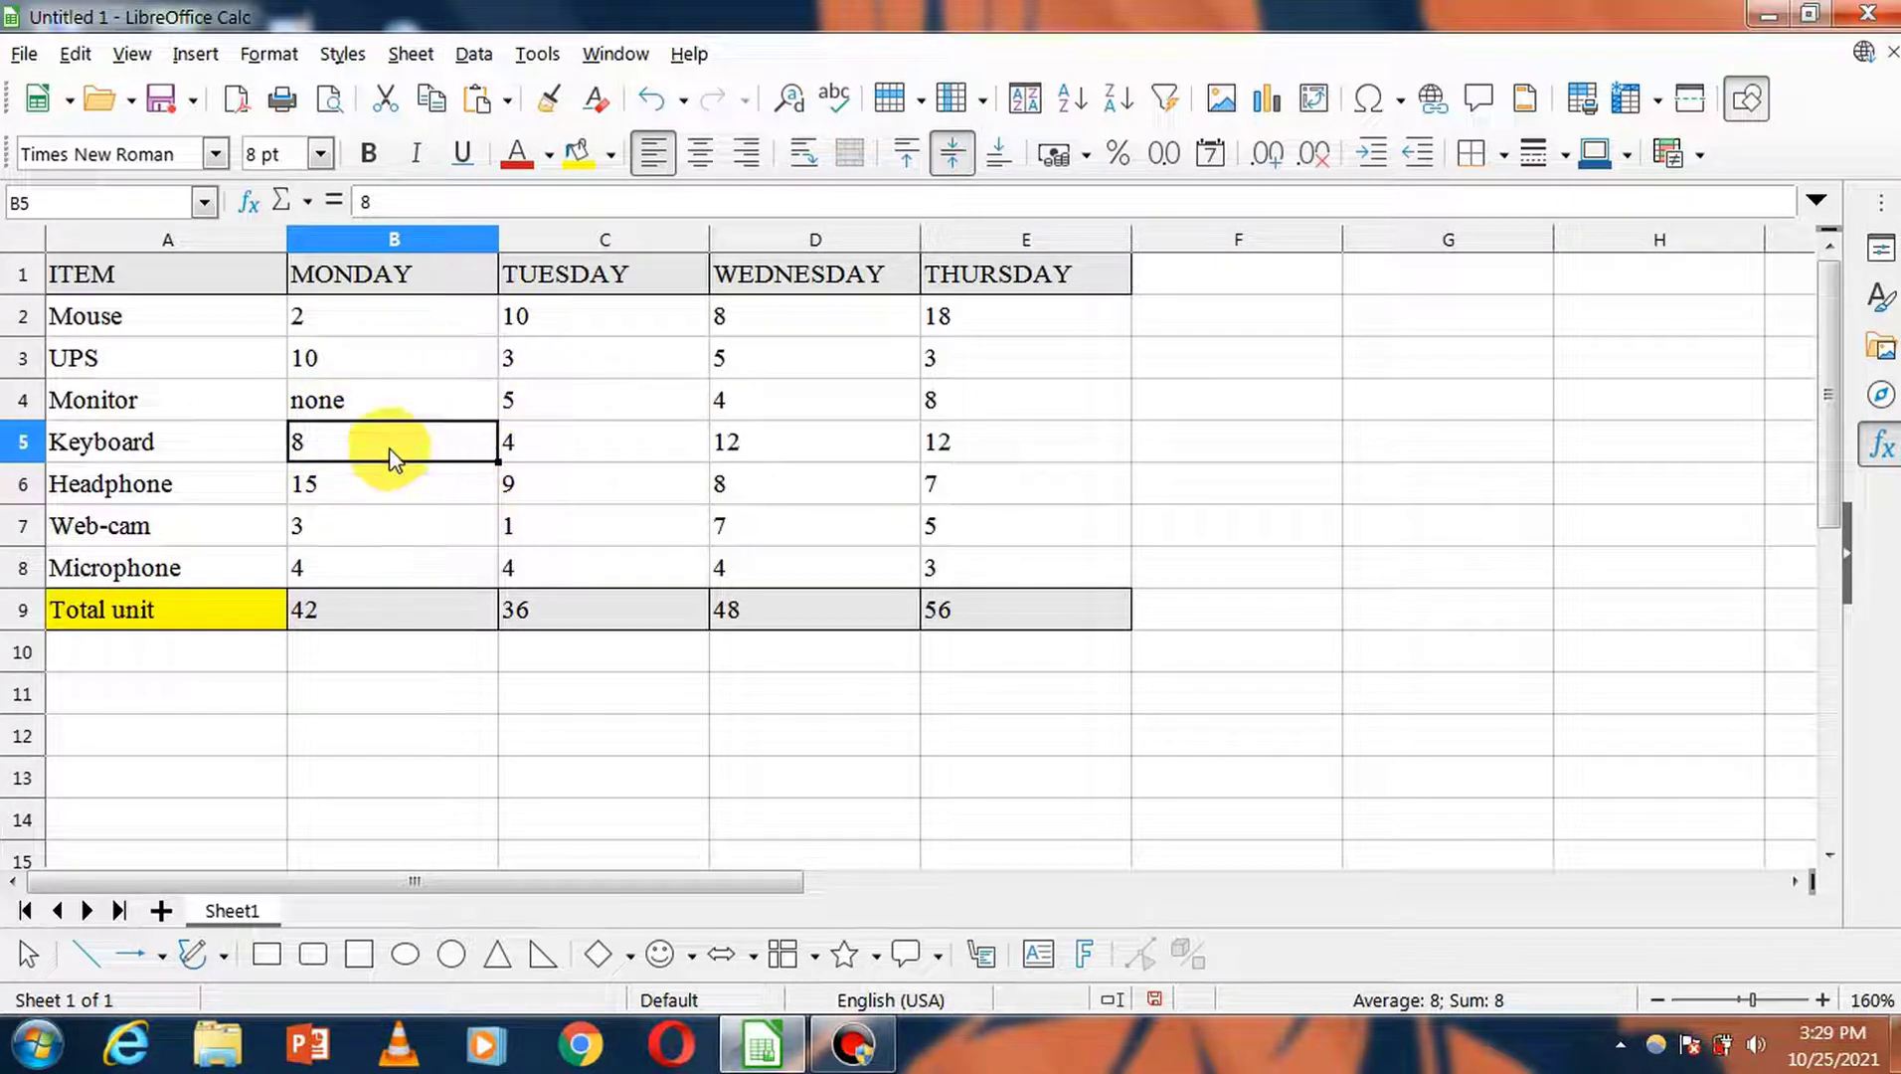
click(375, 406)
text(2)
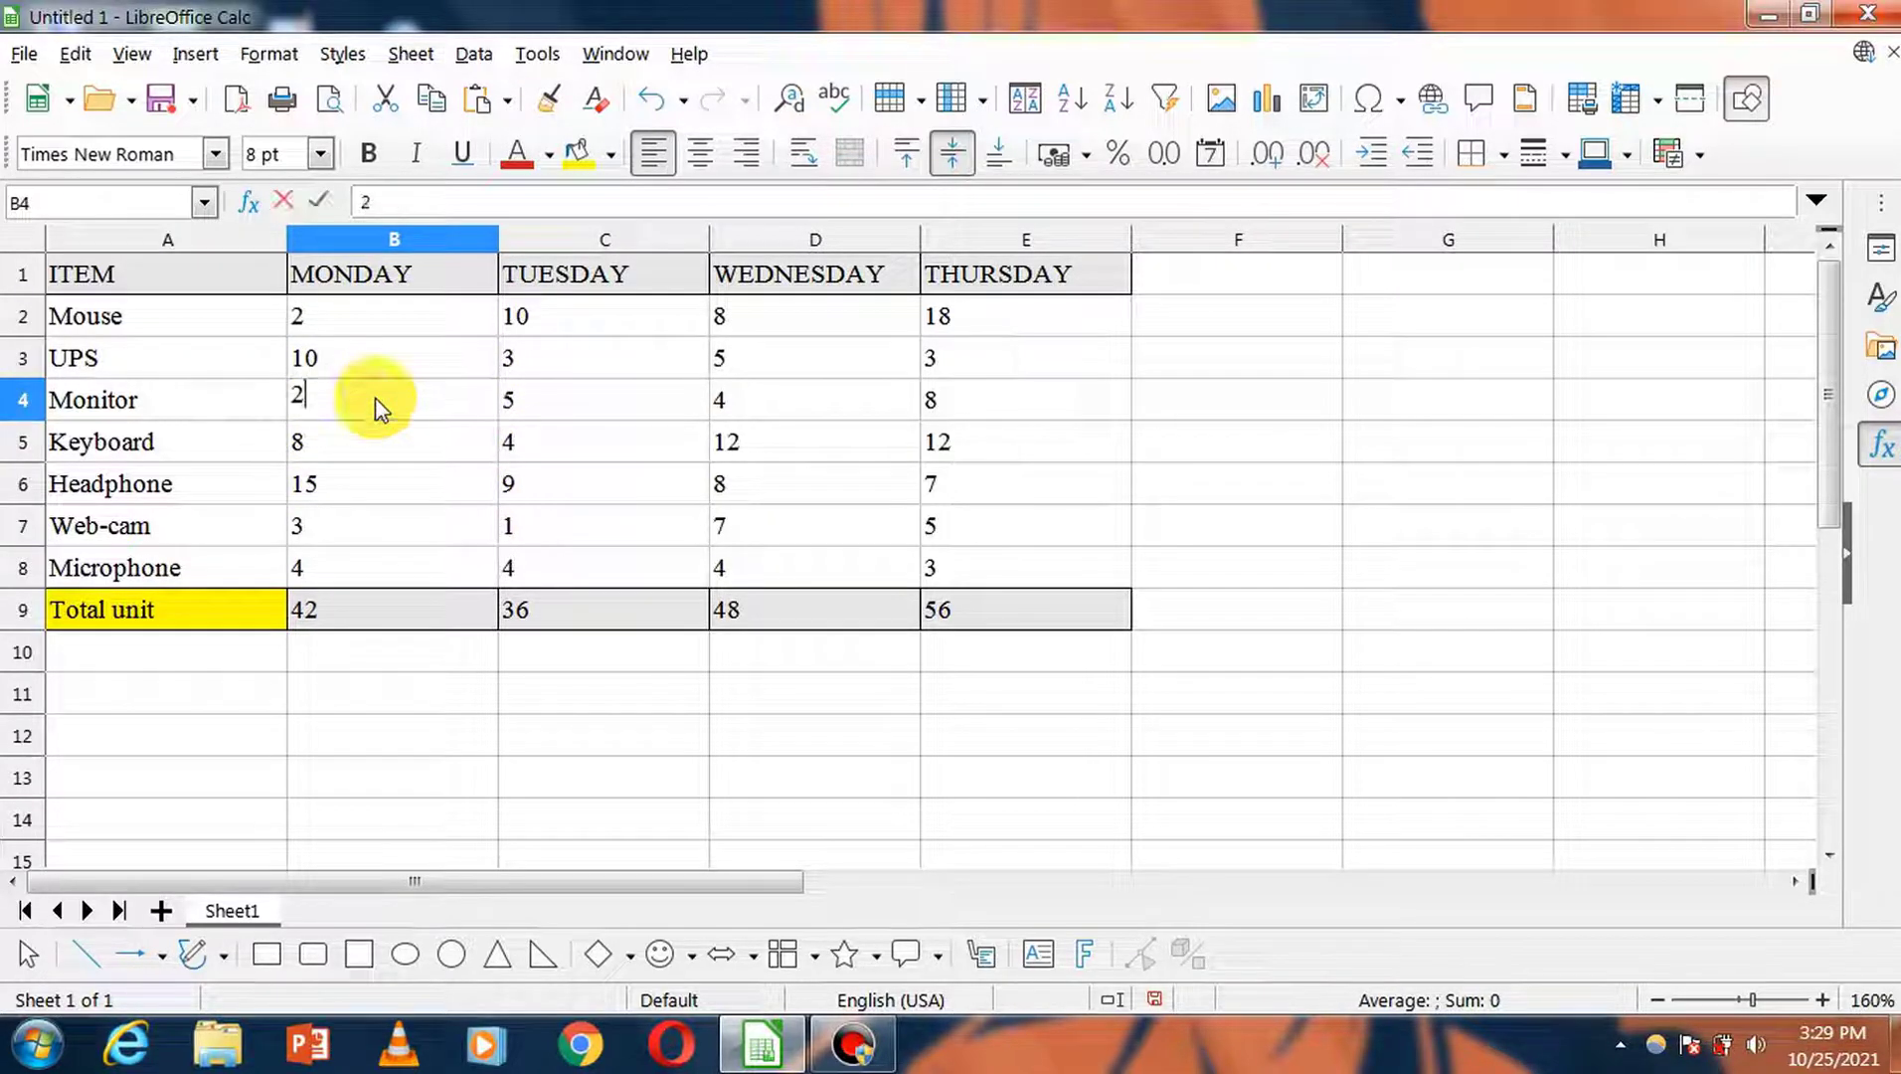
key(Return)
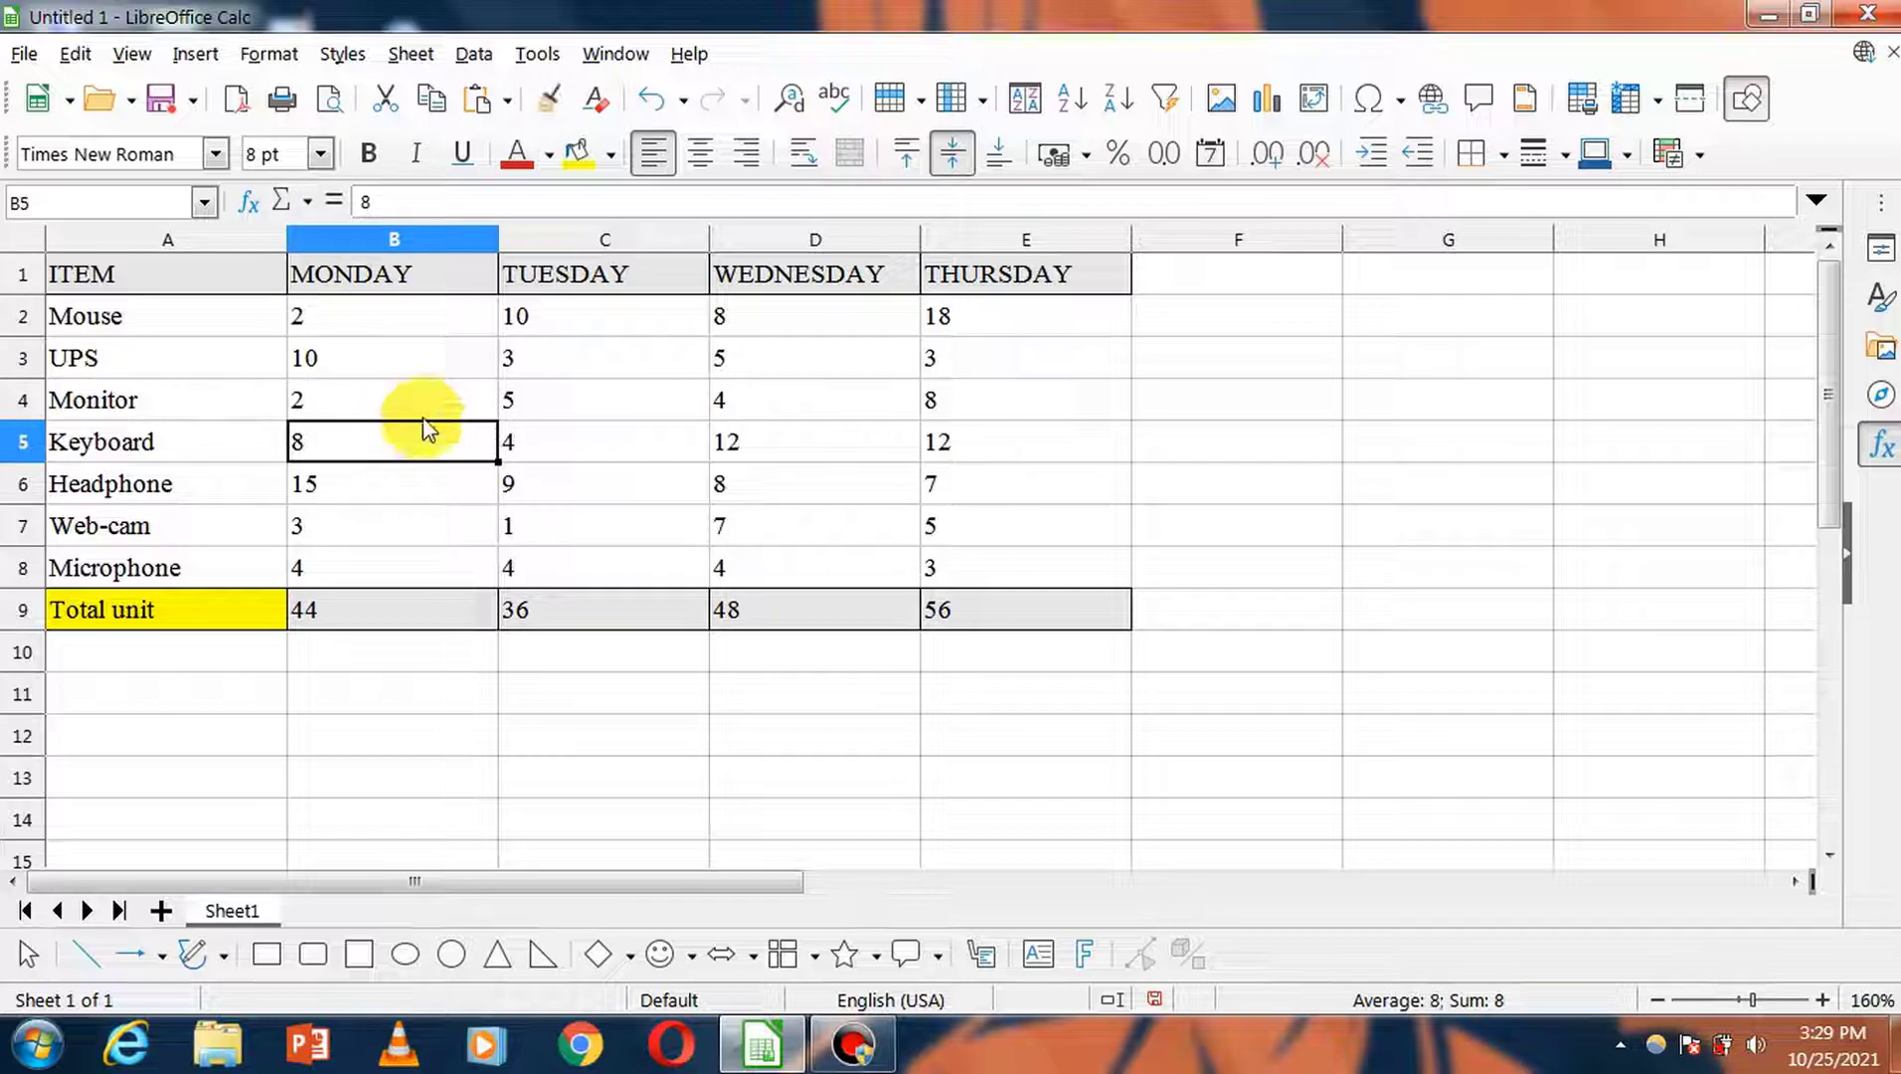
click(381, 693)
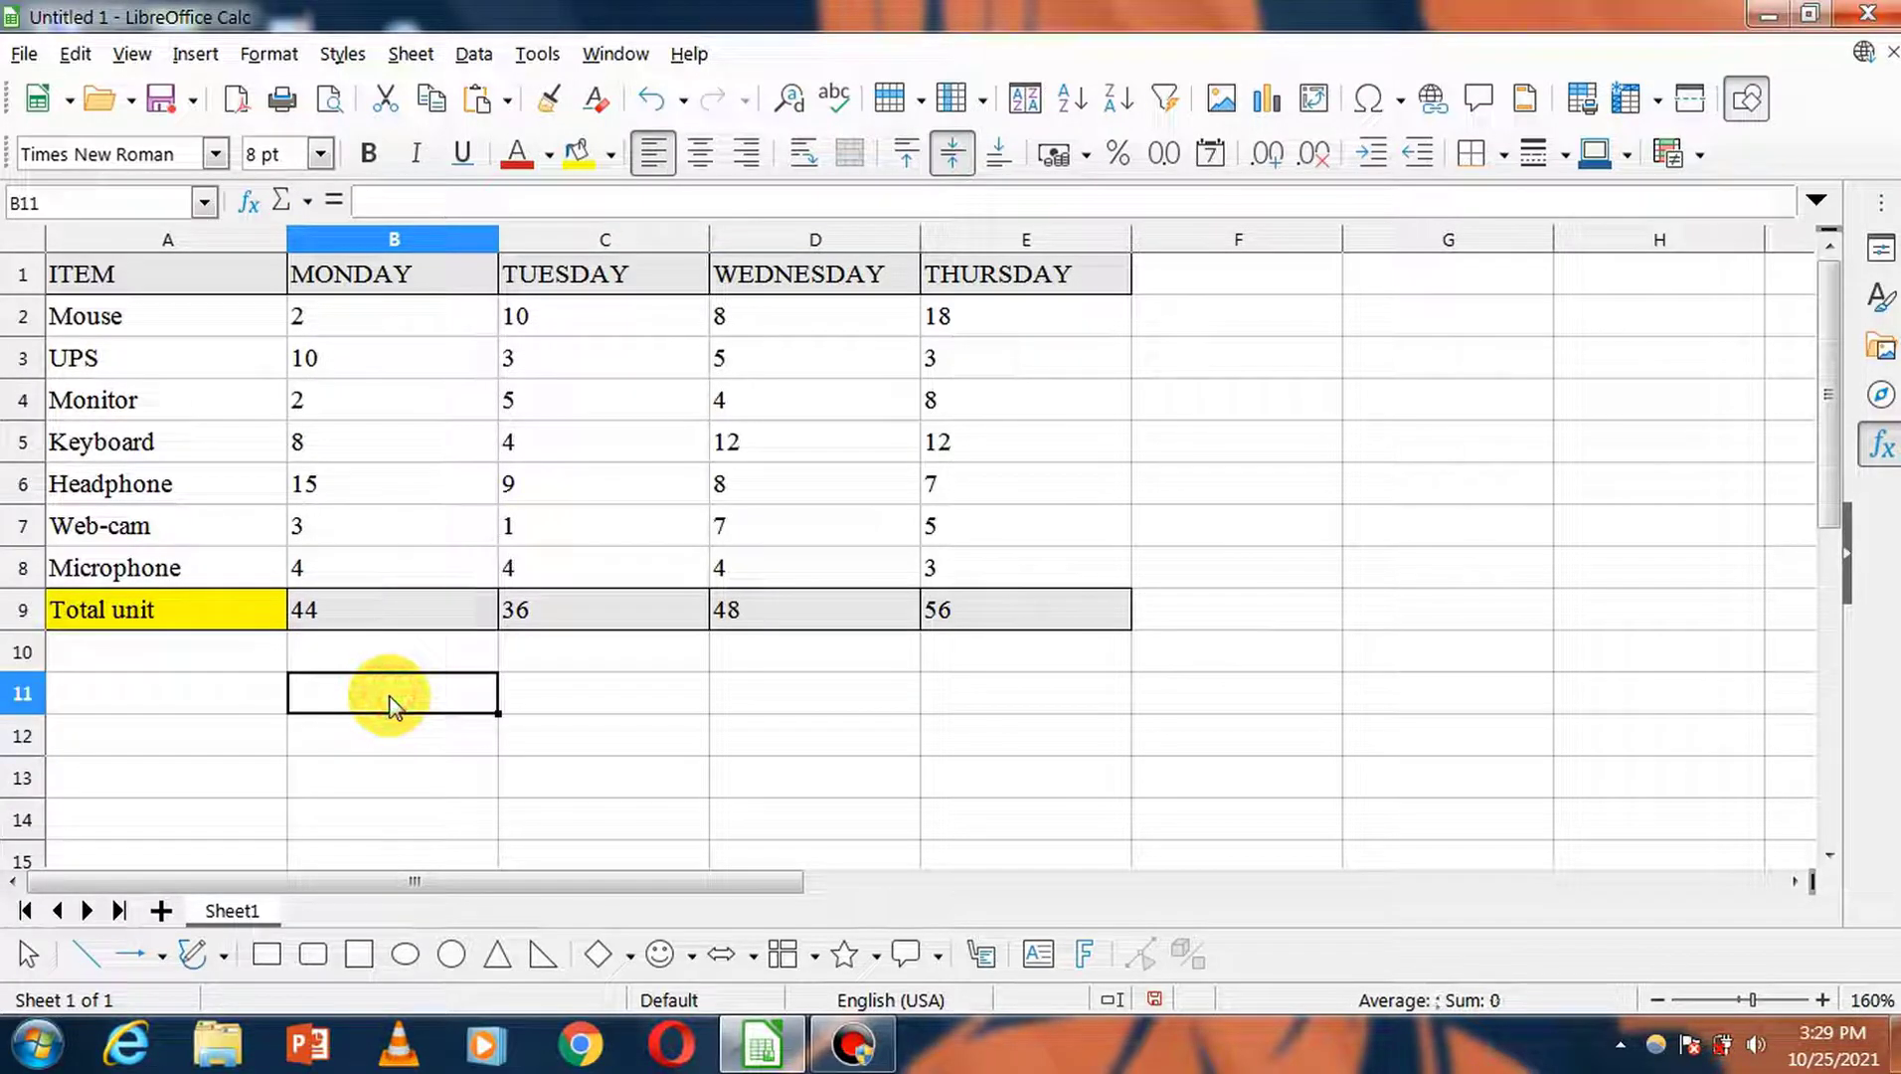